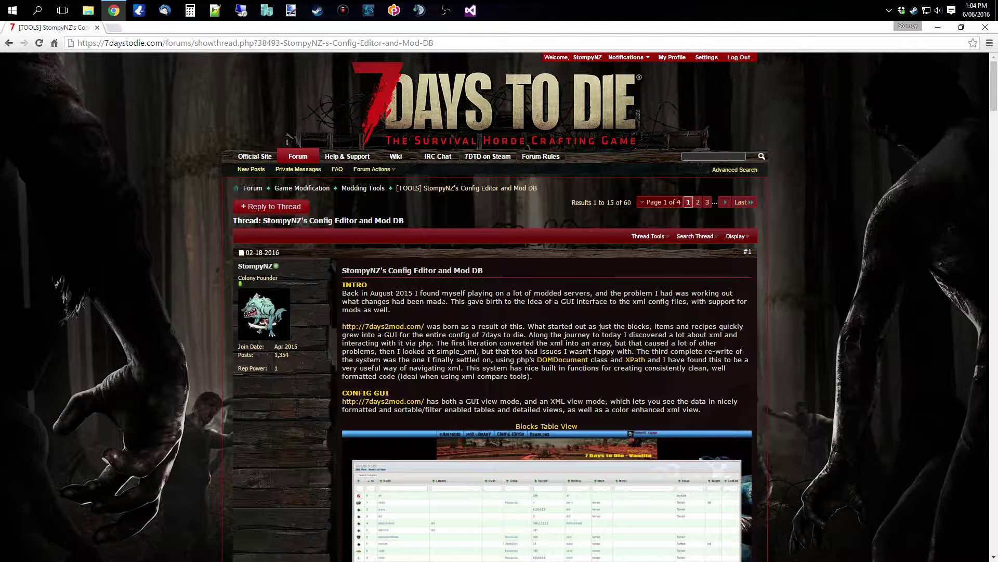
- Open the 7days2mod.com site from the forum thread and load the Alpha 14.2 version from its version library
{"action": "left_click", "coordinate": [398, 327]}
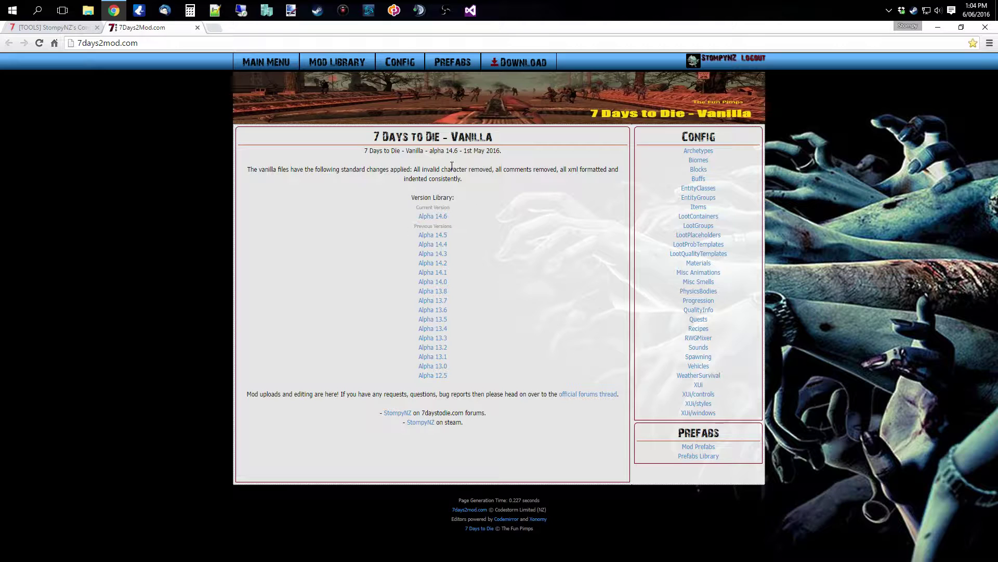
{"action": "left_click_drag", "start_coordinate": [450, 136], "coordinate": [497, 138]}
{"action": "left_click", "coordinate": [507, 233]}
{"action": "left_click", "coordinate": [432, 263]}
- Return to the Vanilla 7 Days to Die page and look over the list of mods in the library
{"action": "mouse_move", "coordinate": [314, 67]}
{"action": "mouse_move", "coordinate": [278, 65]}
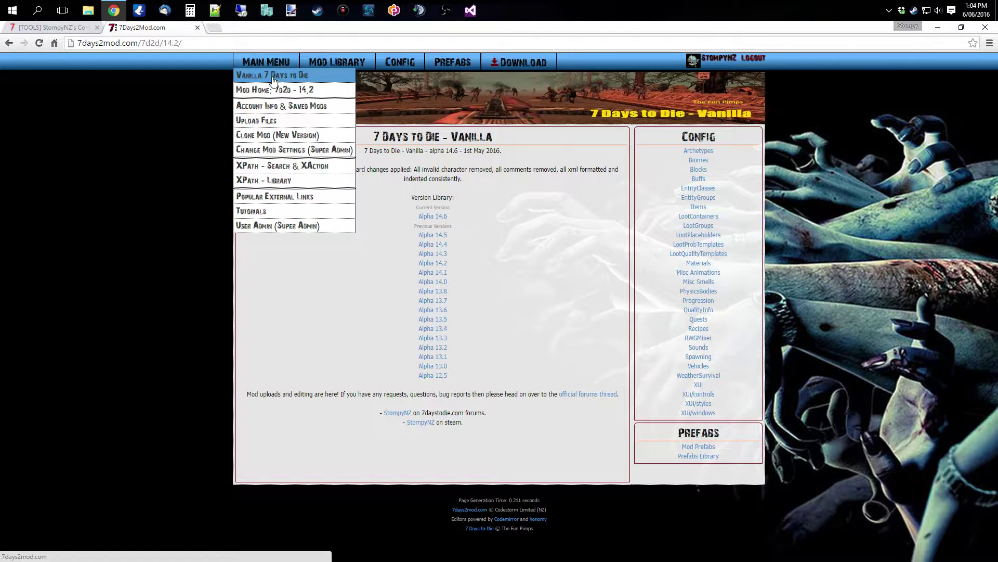
{"action": "left_click", "coordinate": [271, 76]}
{"action": "mouse_move", "coordinate": [318, 67]}
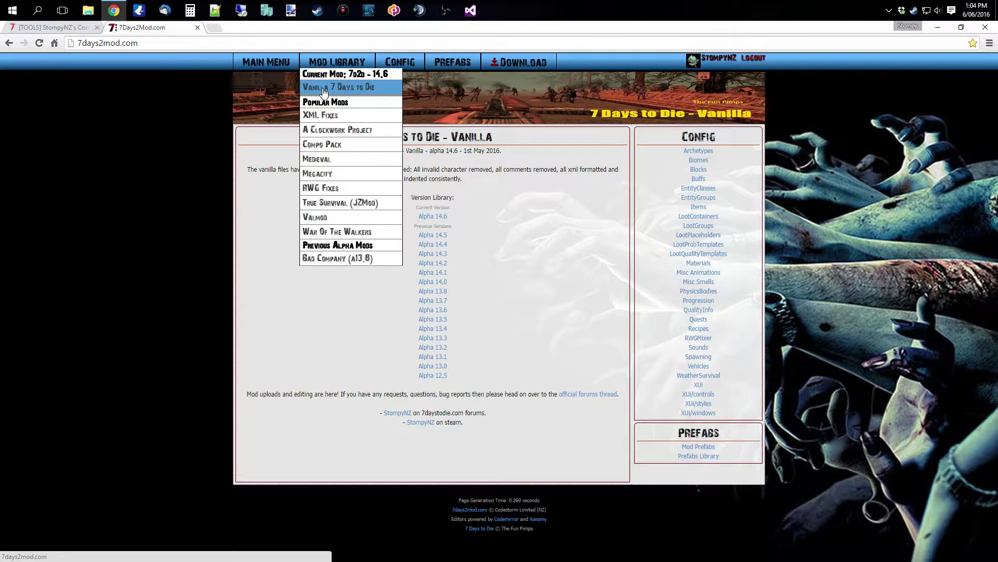
{"action": "mouse_move", "coordinate": [260, 90]}
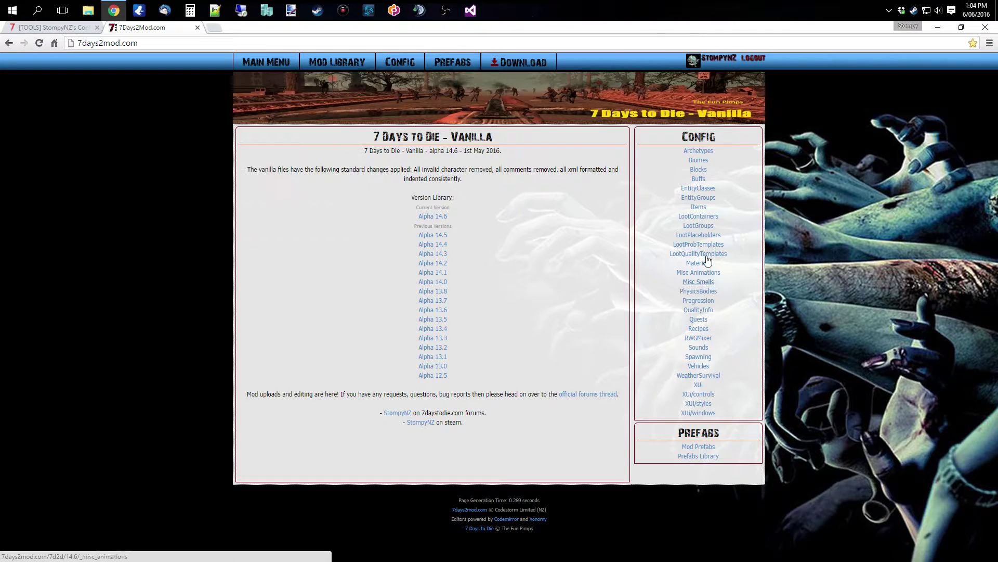
- Open the Misc Animations config page and go back to the 7d2d 14.6 mod home
{"action": "left_click", "coordinate": [698, 274]}
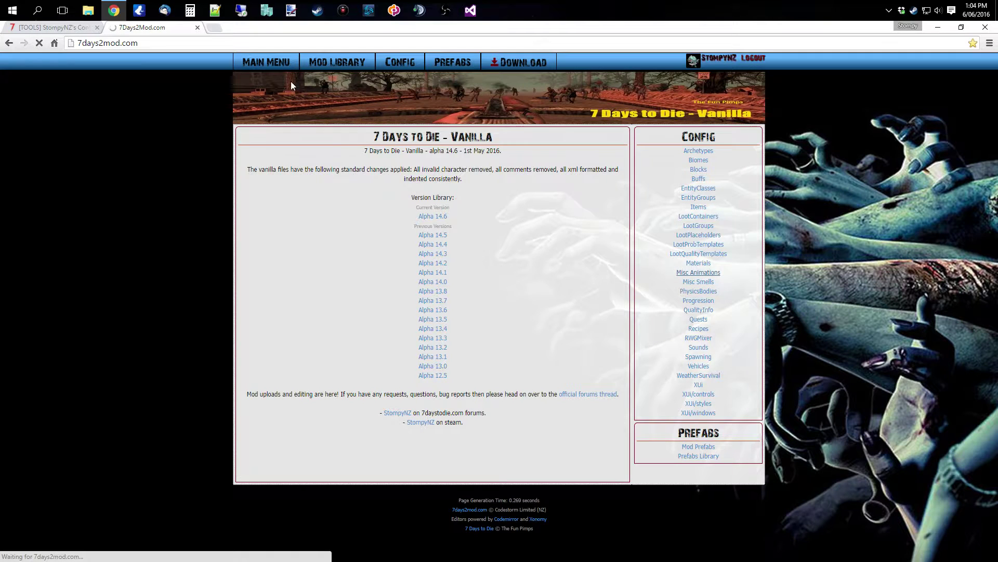
{"action": "mouse_move", "coordinate": [265, 64]}
{"action": "left_click", "coordinate": [263, 90]}
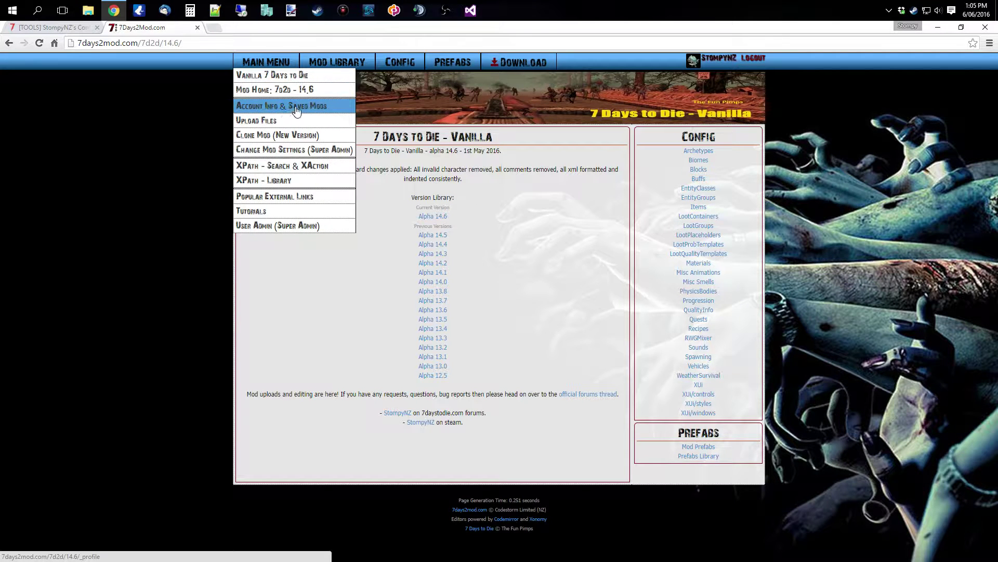
- Open the account info and saved mods page and review the owned, saved and draft mod lists
{"action": "left_click", "coordinate": [297, 109]}
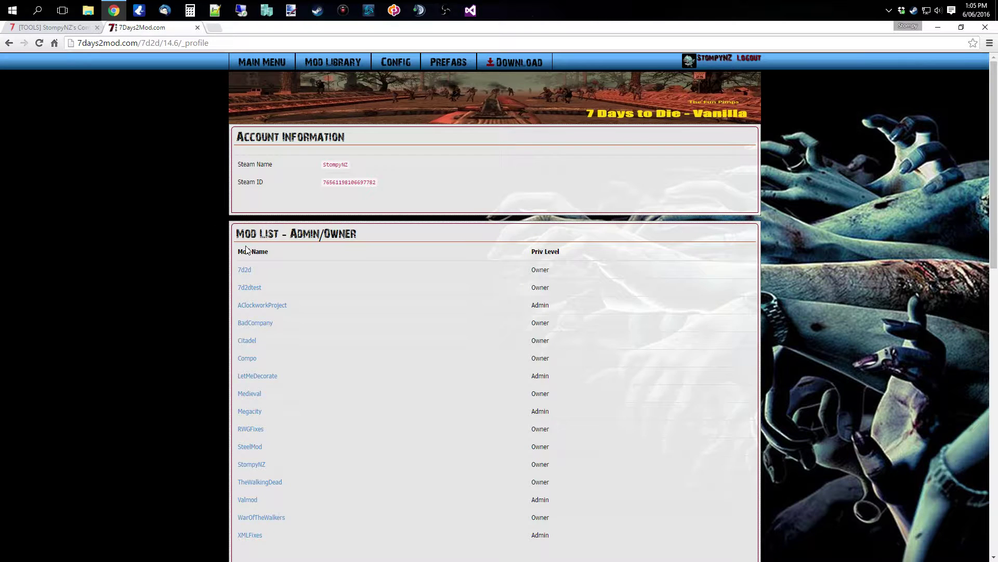
{"action": "scroll", "coordinate": [250, 247], "scroll_direction": "down", "scroll_amount": 2}
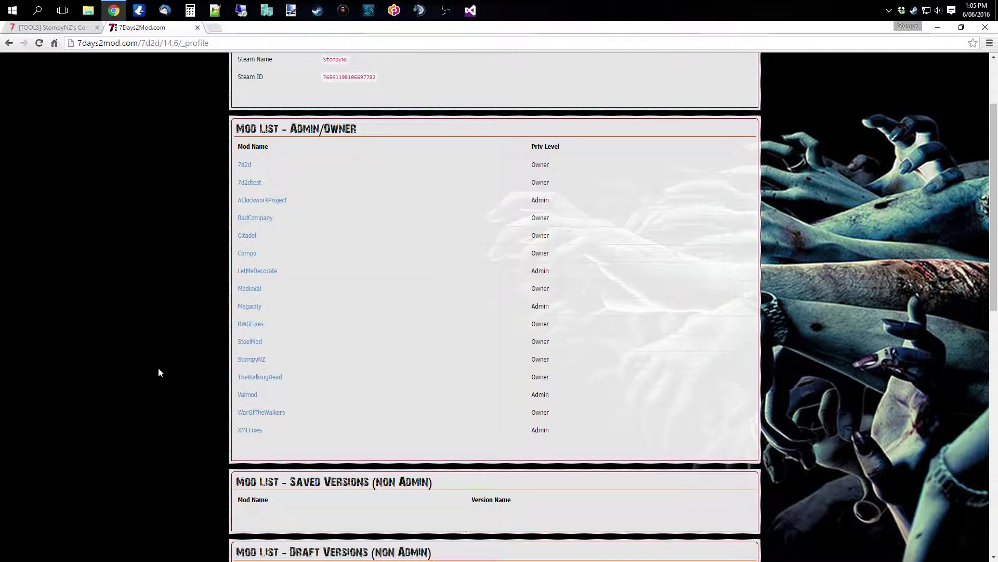
{"action": "scroll", "coordinate": [277, 312], "scroll_direction": "down", "scroll_amount": 4}
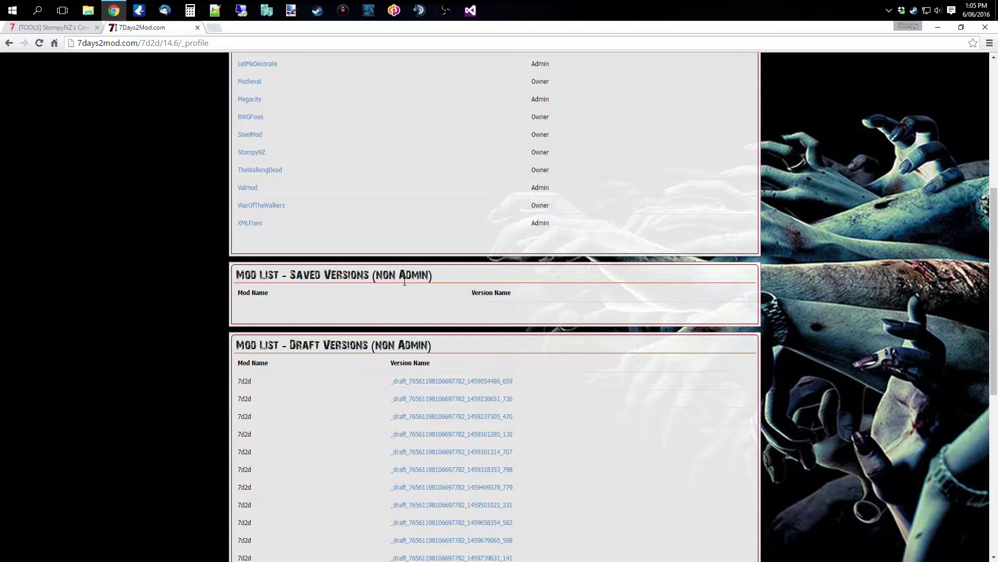
{"action": "scroll", "coordinate": [163, 296], "scroll_direction": "down", "scroll_amount": 3}
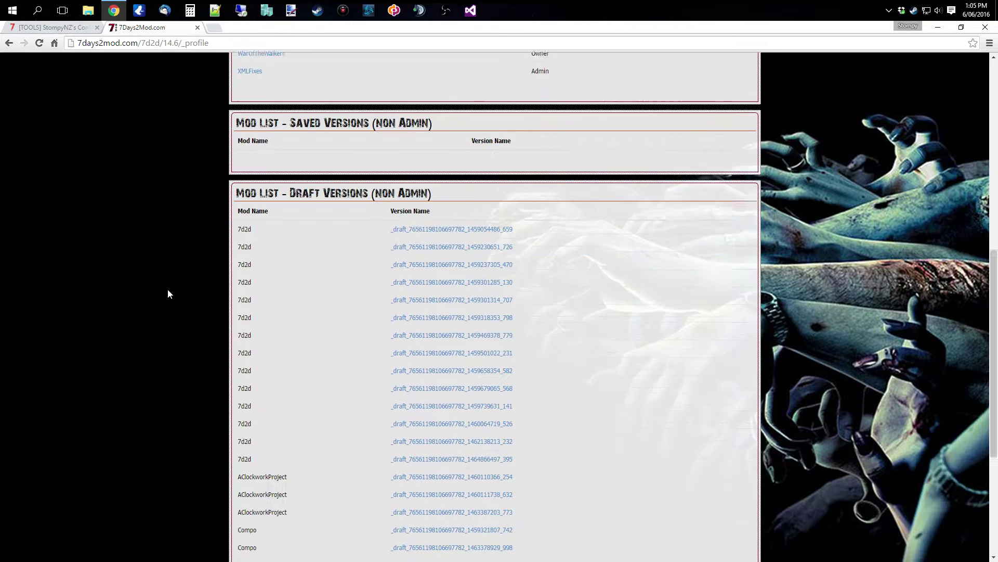
{"action": "scroll", "coordinate": [214, 262], "scroll_direction": "down", "scroll_amount": 4}
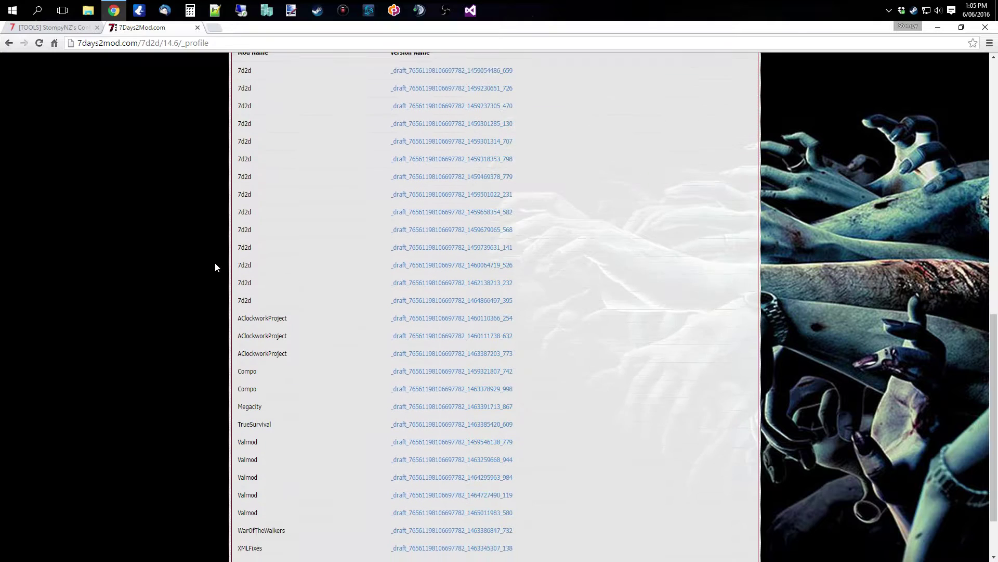
{"action": "scroll", "coordinate": [205, 333], "scroll_direction": "up", "scroll_amount": 2}
{"action": "scroll", "coordinate": [299, 367], "scroll_direction": "up", "scroll_amount": 2}
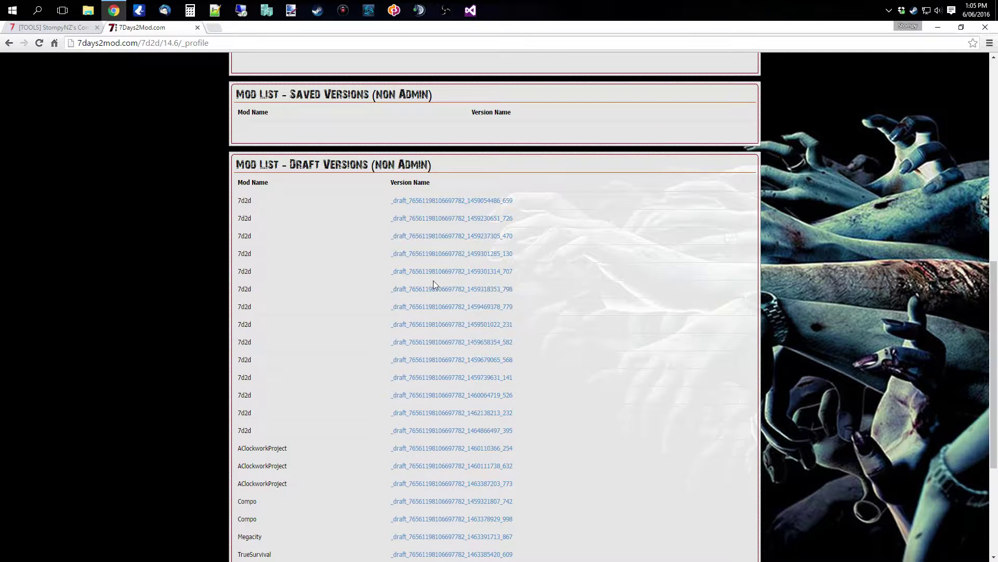
- Open the fifth 7d2d draft version and examine the draft portion of its web address
{"action": "left_click", "coordinate": [438, 274]}
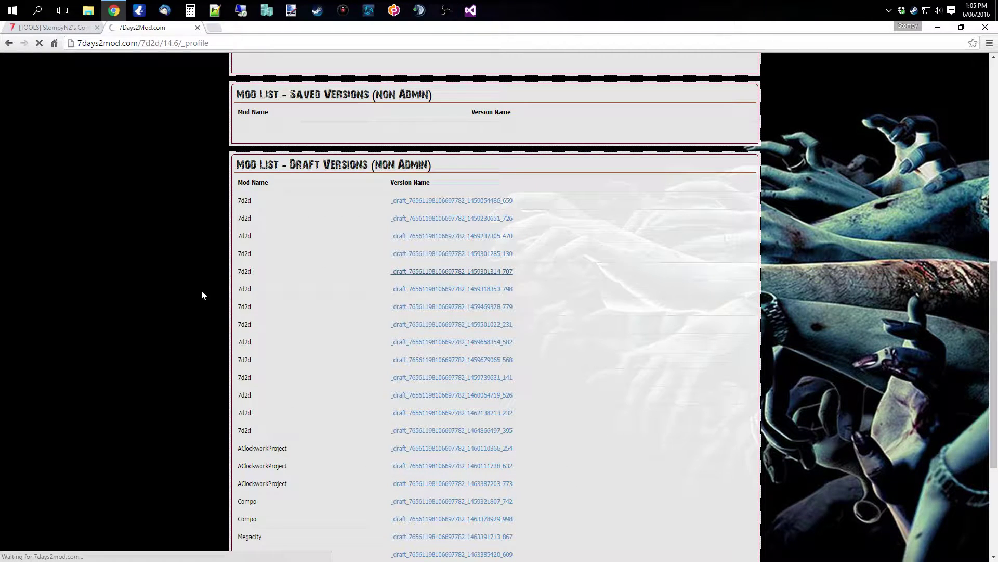
{"action": "scroll", "coordinate": [203, 330], "scroll_direction": "up", "scroll_amount": 6}
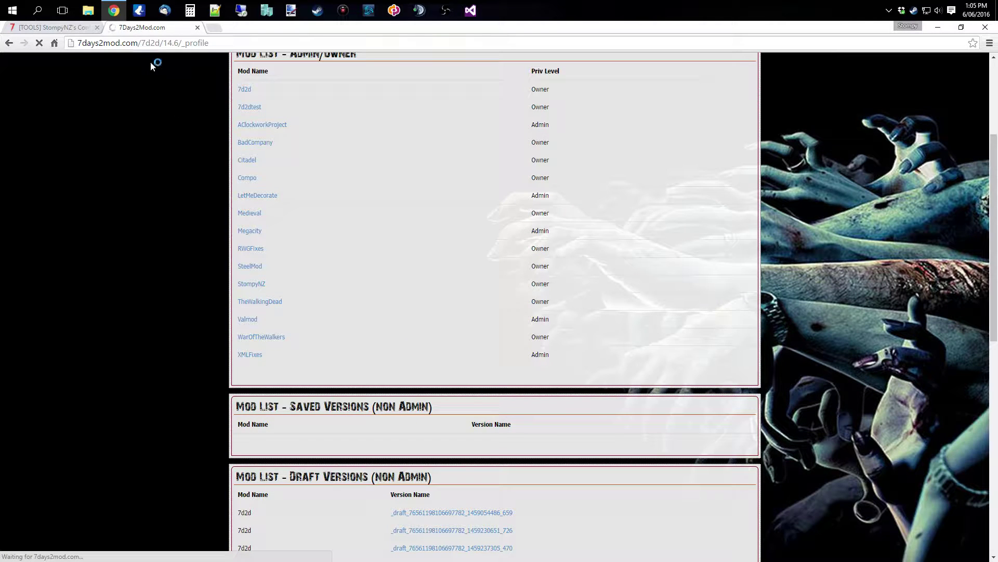
{"action": "left_click", "coordinate": [143, 44]}
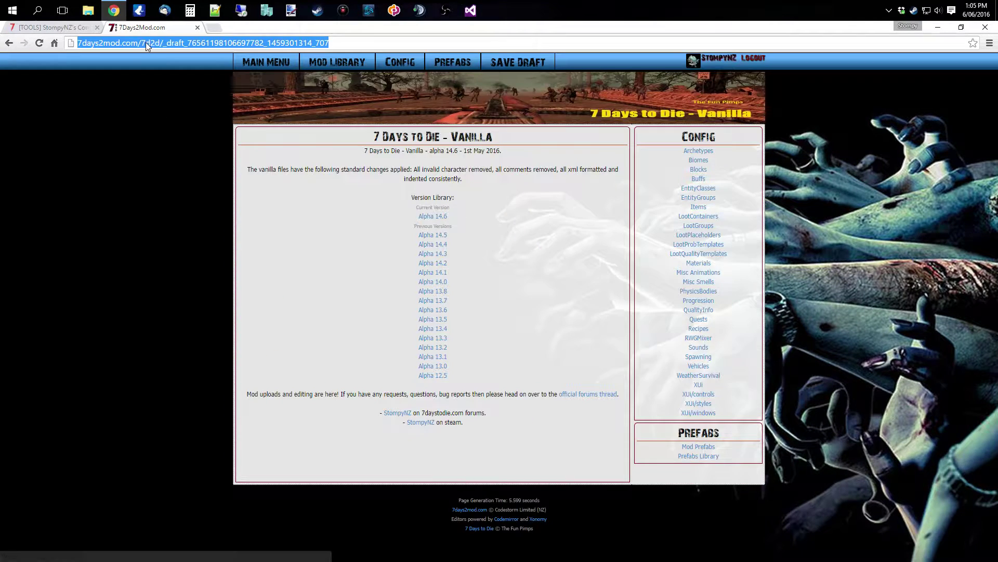
{"action": "left_click", "coordinate": [157, 141]}
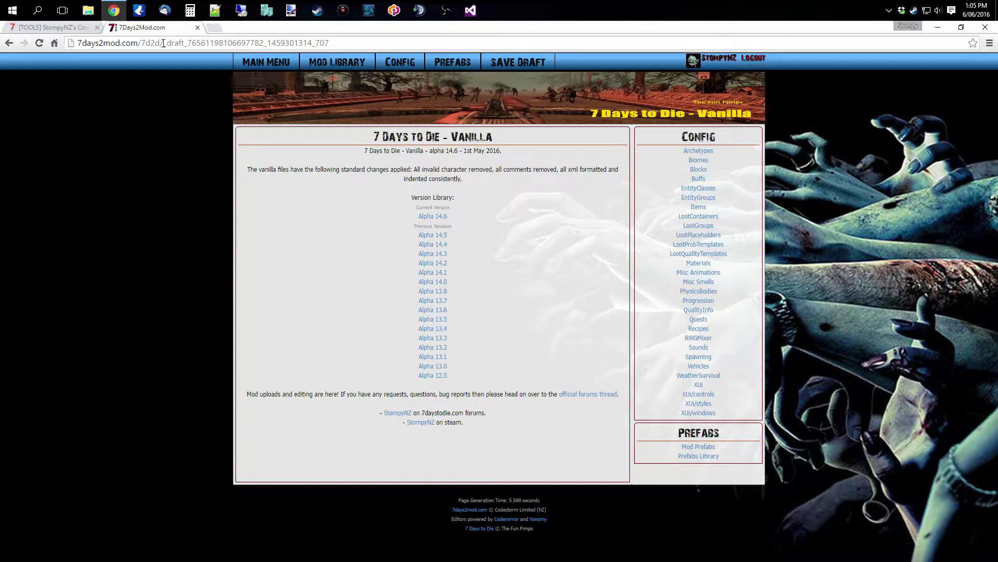
{"action": "left_click", "coordinate": [164, 43]}
{"action": "type", "text": "_"}
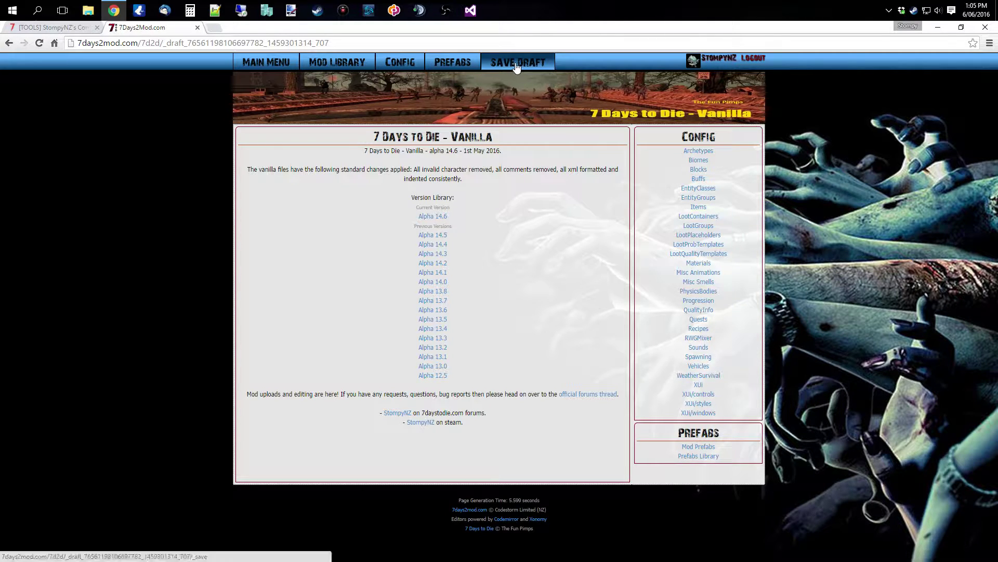
- Return to the Vanilla 7 Days to Die page and open its Change Mod Settings (Super Admin) page
{"action": "mouse_move", "coordinate": [336, 62]}
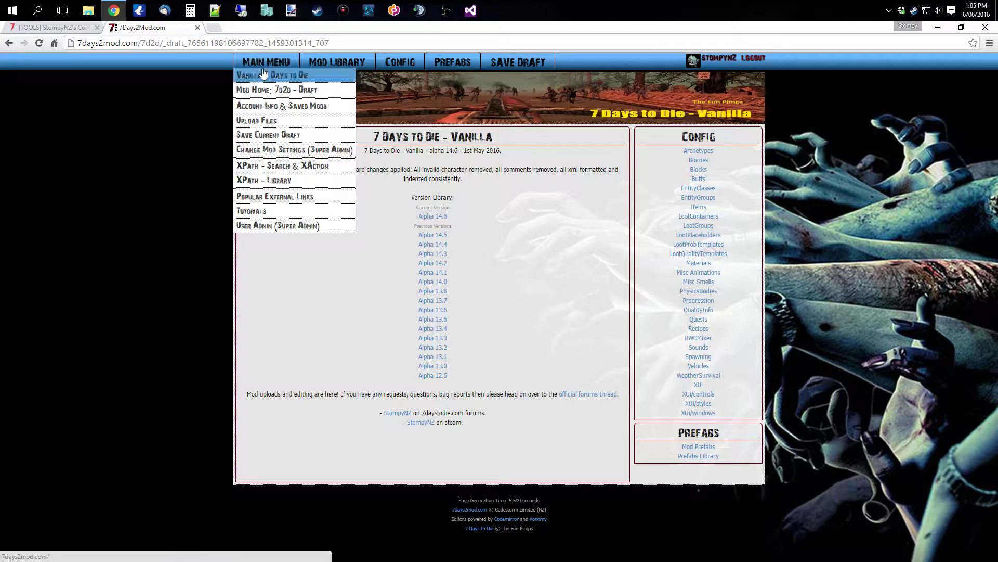
{"action": "left_click", "coordinate": [263, 74]}
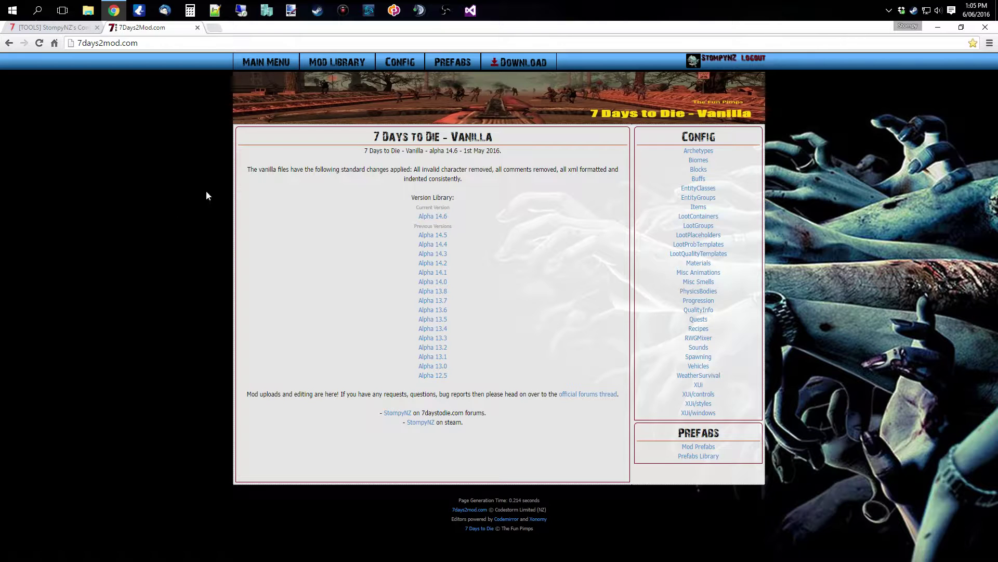
{"action": "mouse_move", "coordinate": [265, 63]}
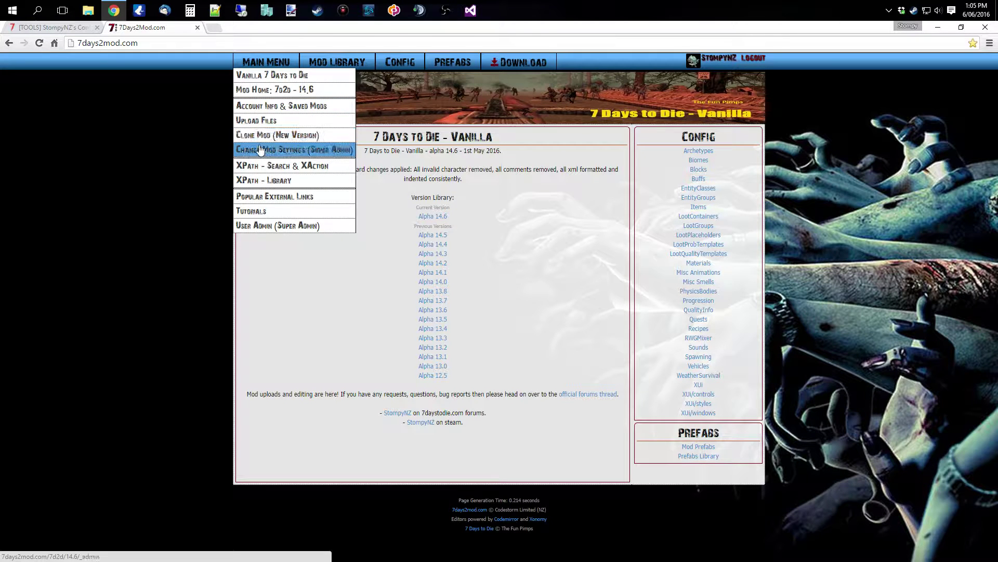
{"action": "left_click", "coordinate": [287, 154]}
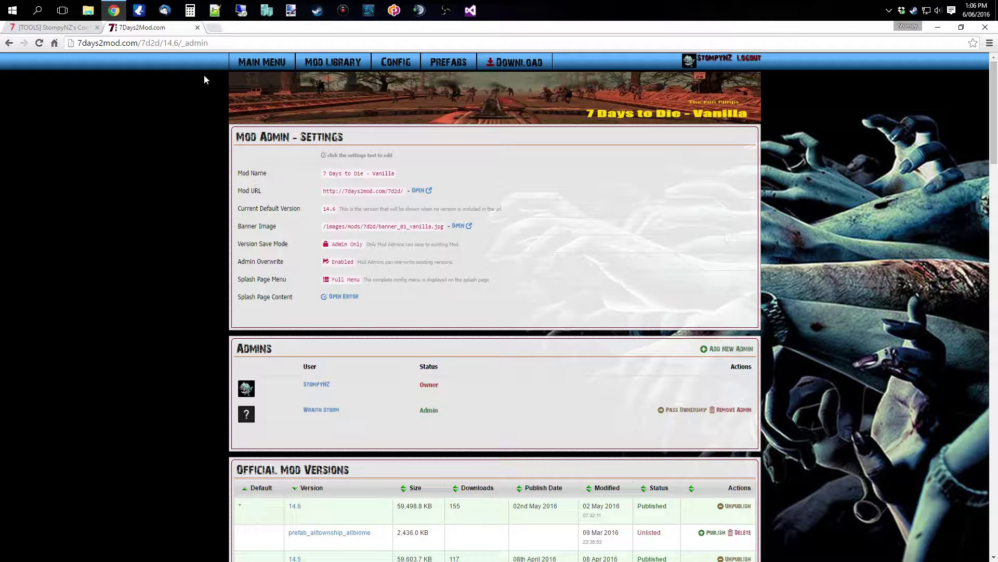
- Check the editable Mod URL setting without changing it, and preview the mod's URL in a separate page before closing it
{"action": "left_click", "coordinate": [388, 191]}
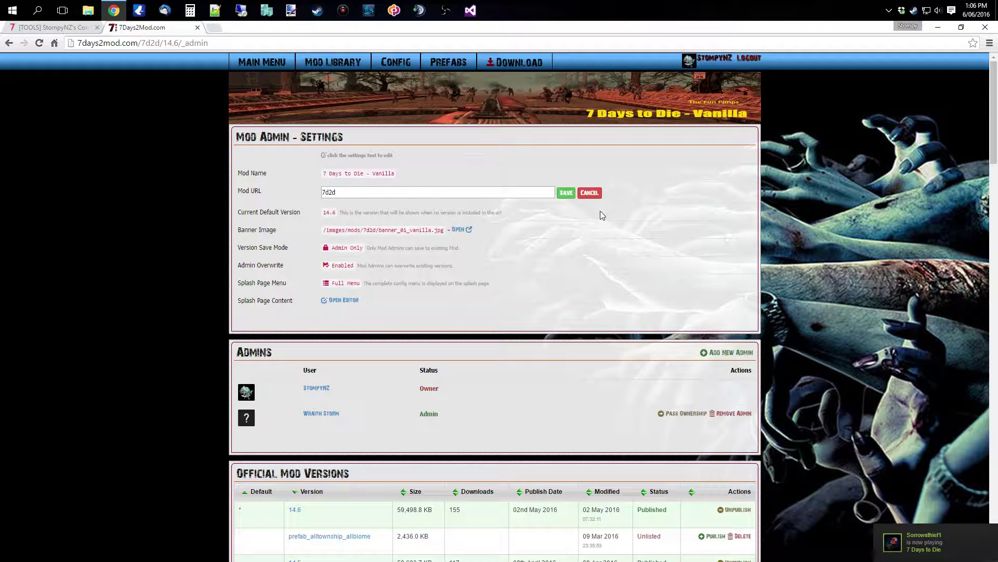
{"action": "left_click", "coordinate": [589, 193]}
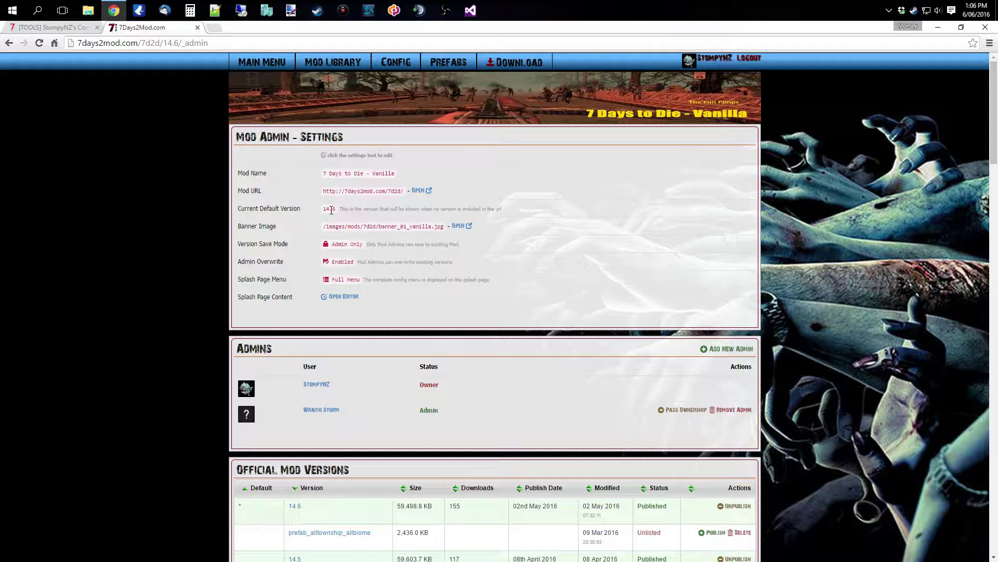
{"action": "left_click", "coordinate": [419, 191]}
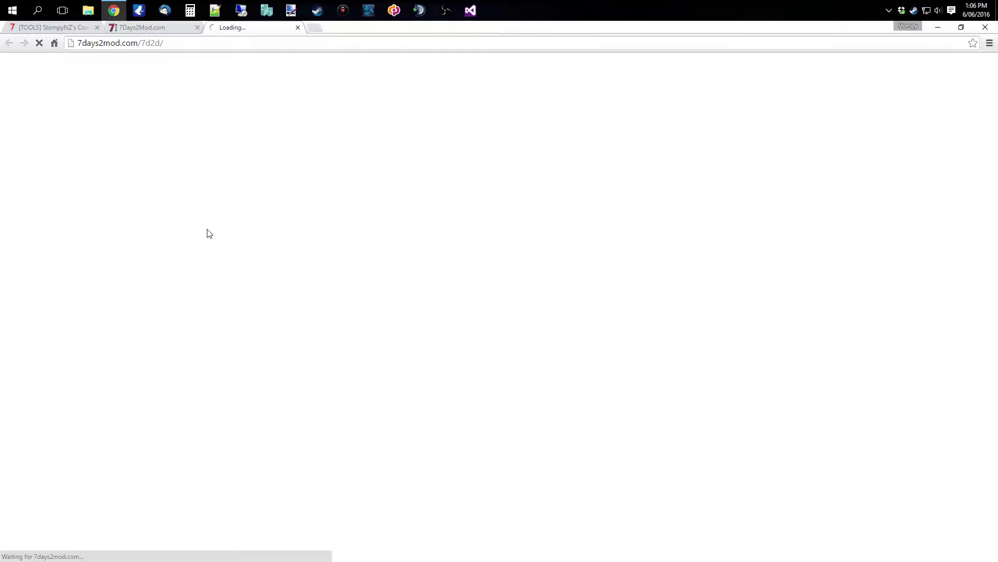
{"action": "left_click", "coordinate": [164, 43]}
{"action": "left_click", "coordinate": [297, 27]}
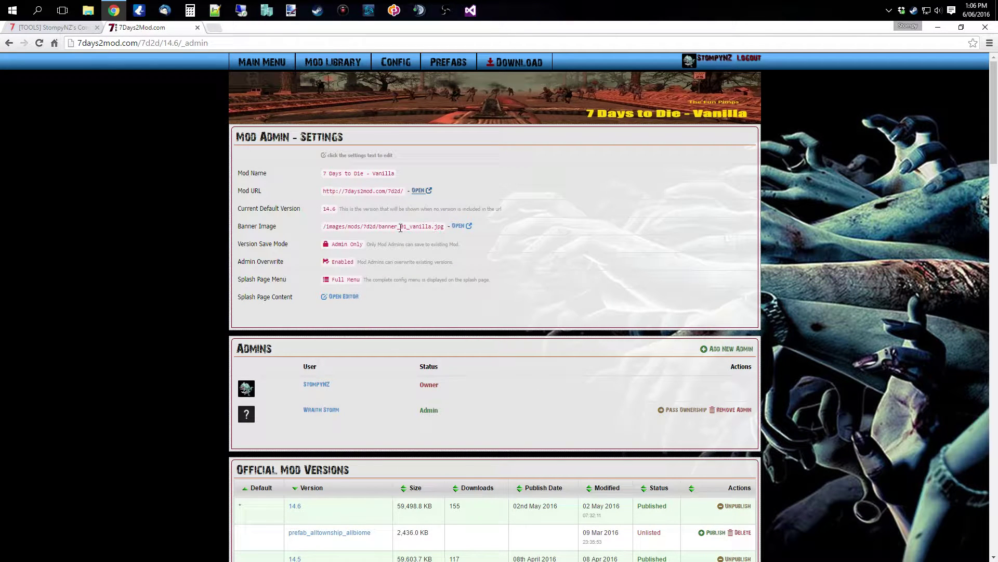
- Check the editable Banner Image path without changing it, and inspect the banner's page element for its dimensions
{"action": "left_click", "coordinate": [401, 228]}
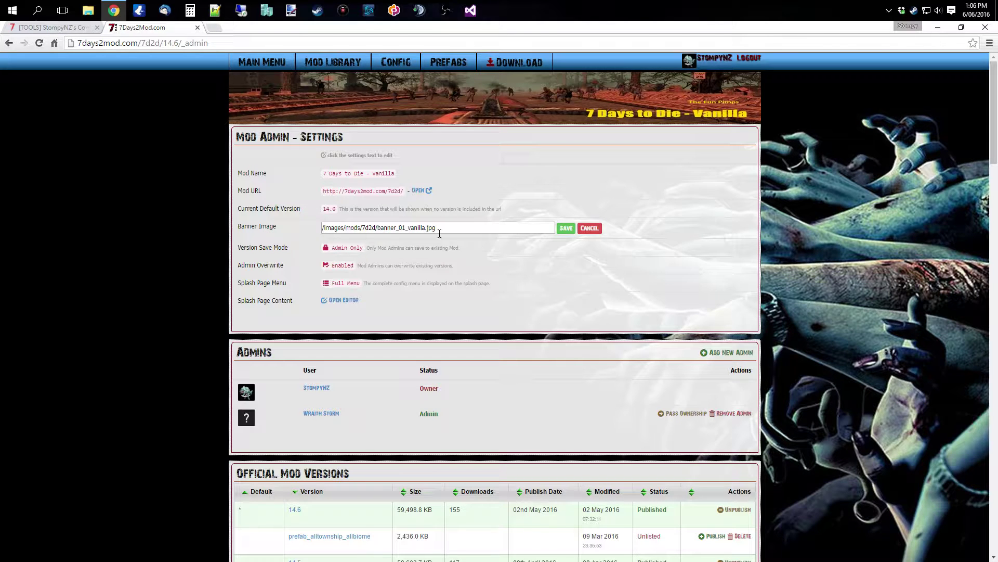
{"action": "left_click", "coordinate": [589, 228]}
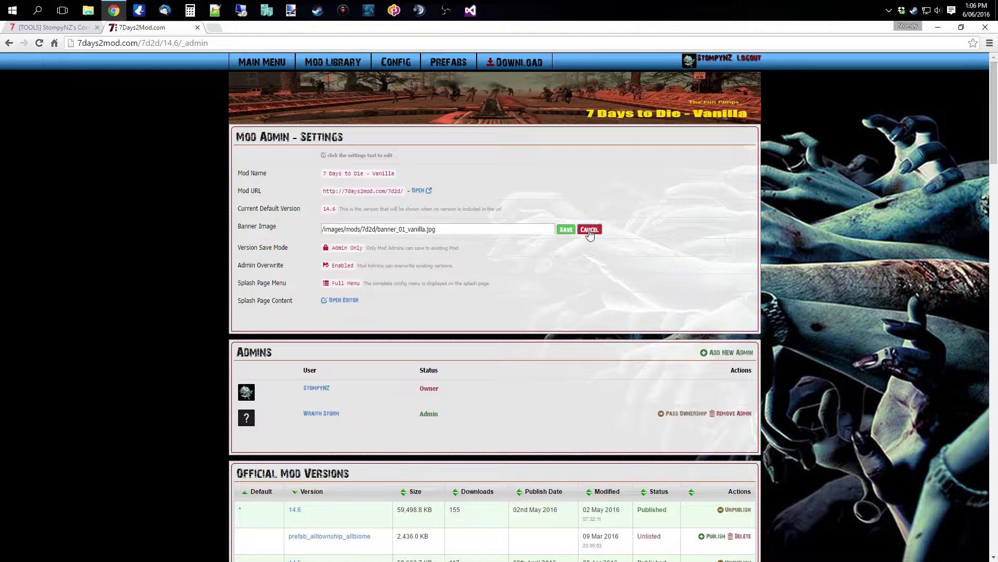
{"action": "right_click", "coordinate": [466, 100]}
{"action": "left_click", "coordinate": [491, 178]}
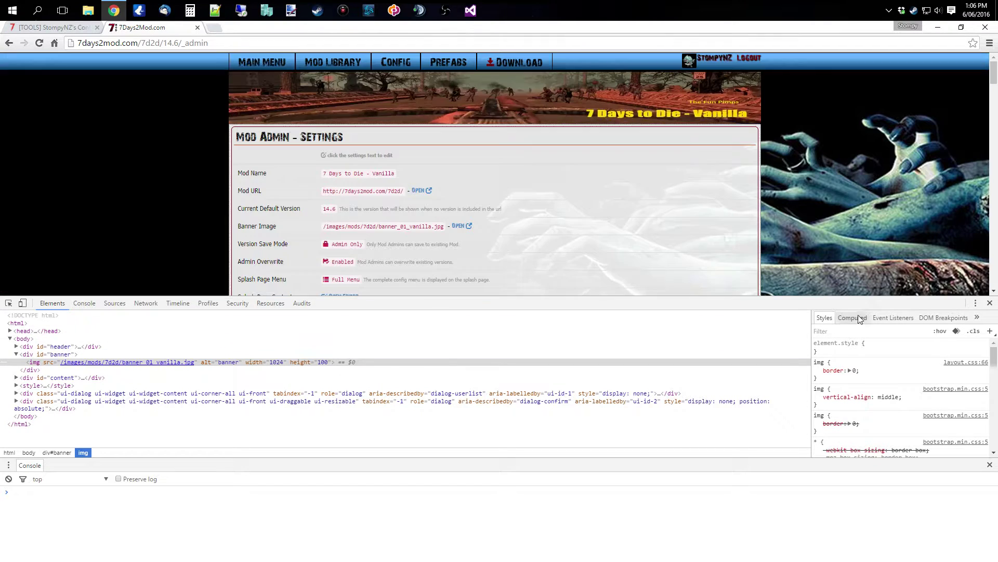
{"action": "left_click", "coordinate": [990, 304]}
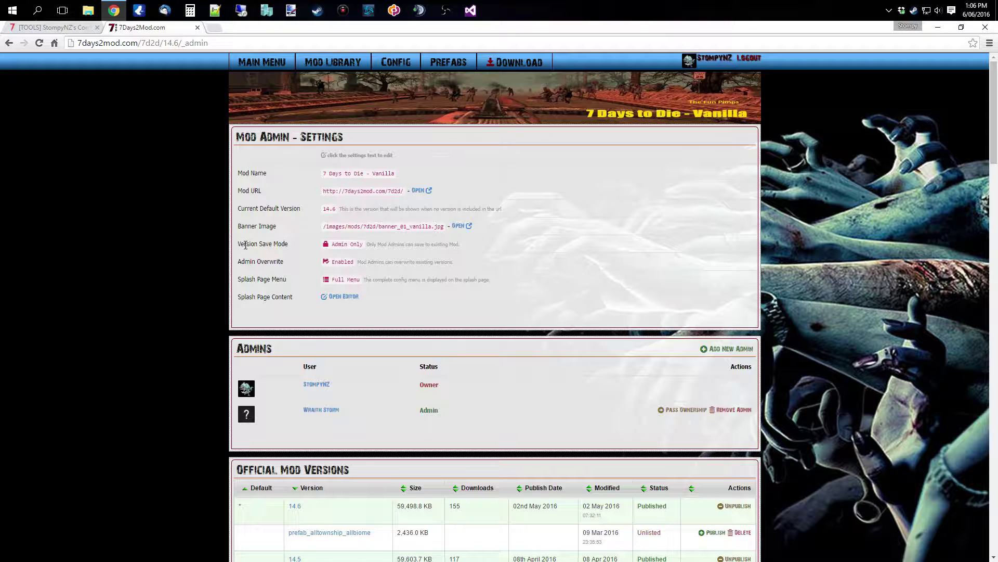
- View the Version Save Mode choices without changing them, and look through the mod's official, non-admin and draft versions
{"action": "left_click", "coordinate": [350, 244]}
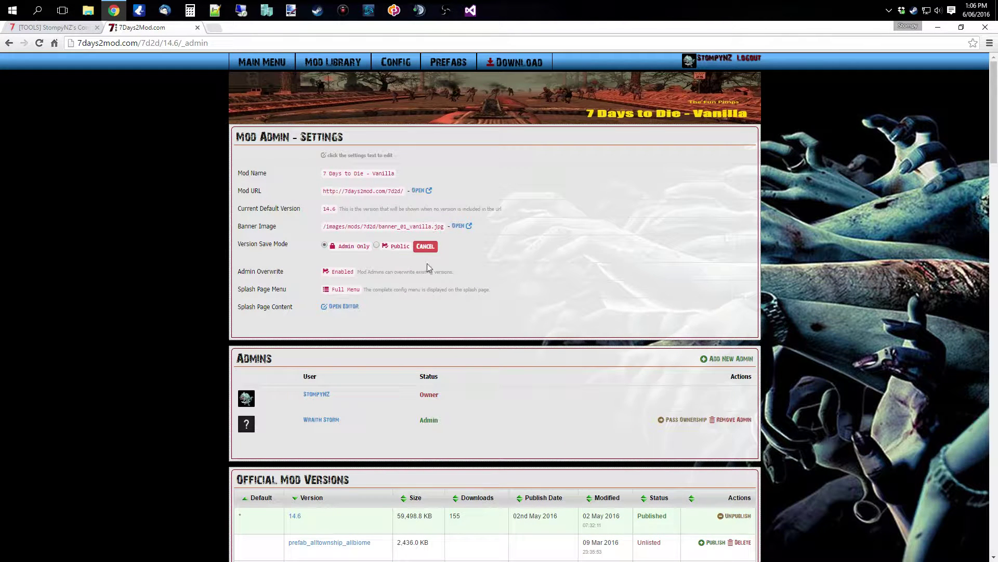
{"action": "left_click", "coordinate": [425, 246]}
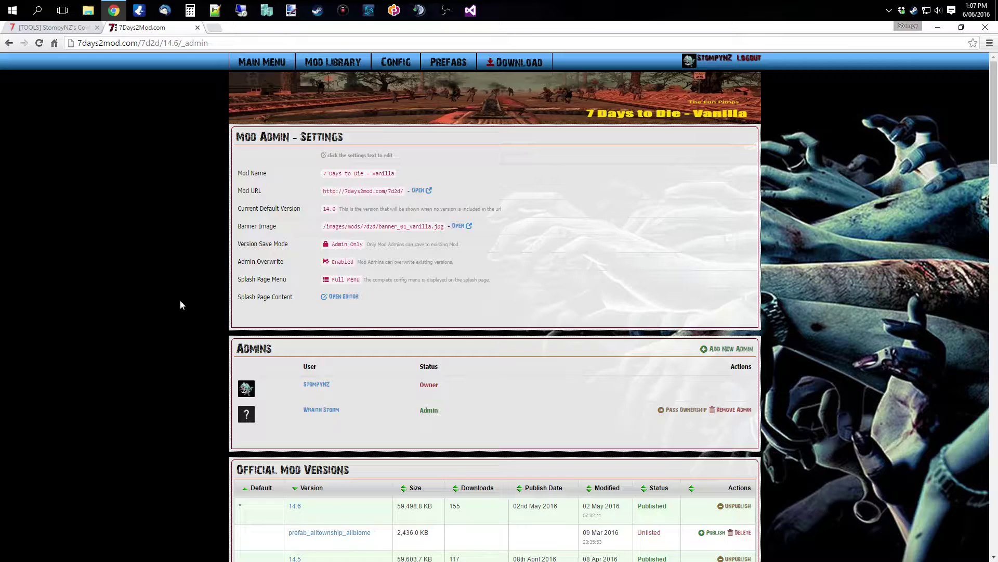
{"action": "scroll", "coordinate": [175, 301], "scroll_direction": "down", "scroll_amount": 2}
{"action": "scroll", "coordinate": [176, 301], "scroll_direction": "down", "scroll_amount": 15}
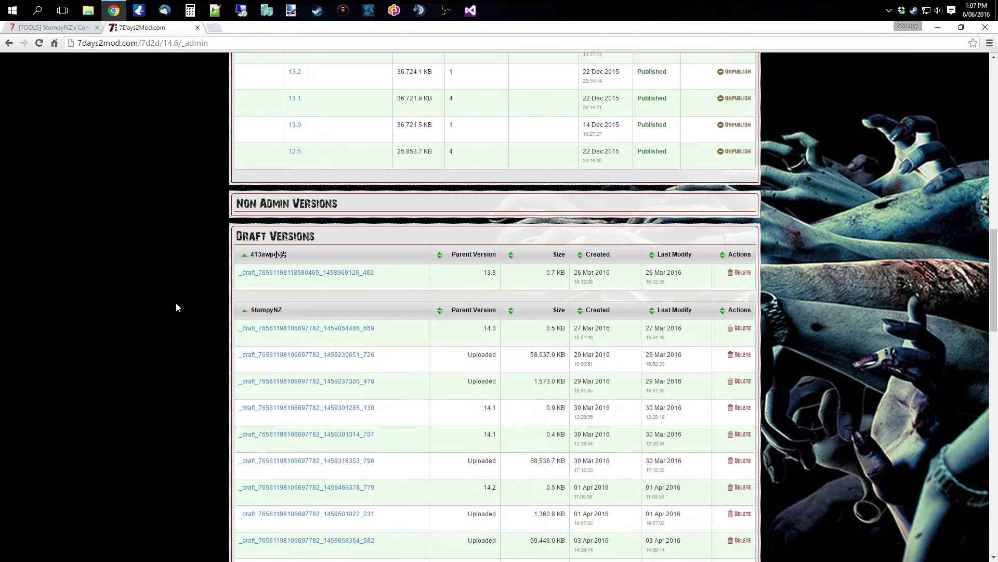
{"action": "scroll", "coordinate": [180, 307], "scroll_direction": "up", "scroll_amount": 20}
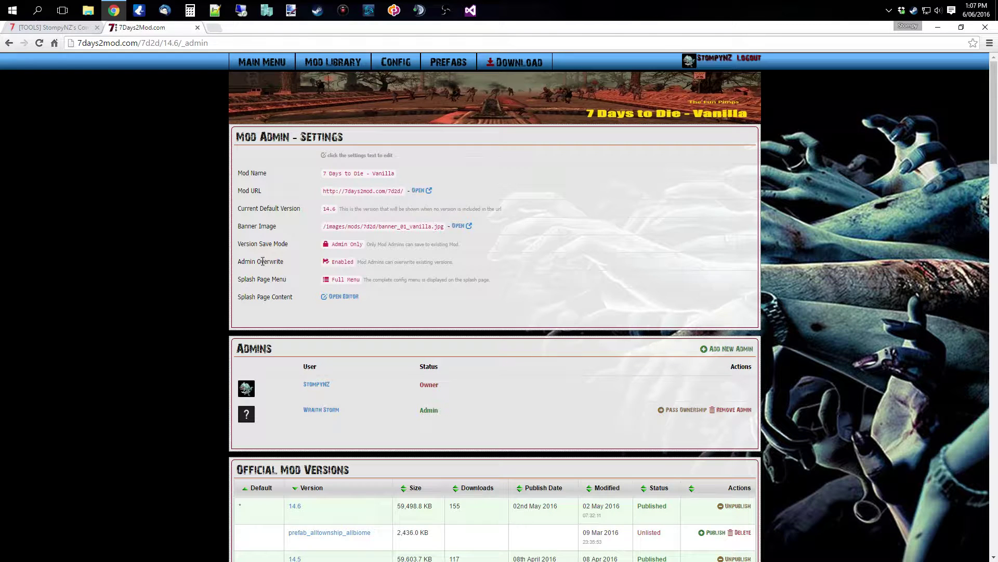
- View the Admin Overwrite choices and cancel without changing the setting
{"action": "left_click", "coordinate": [342, 263]}
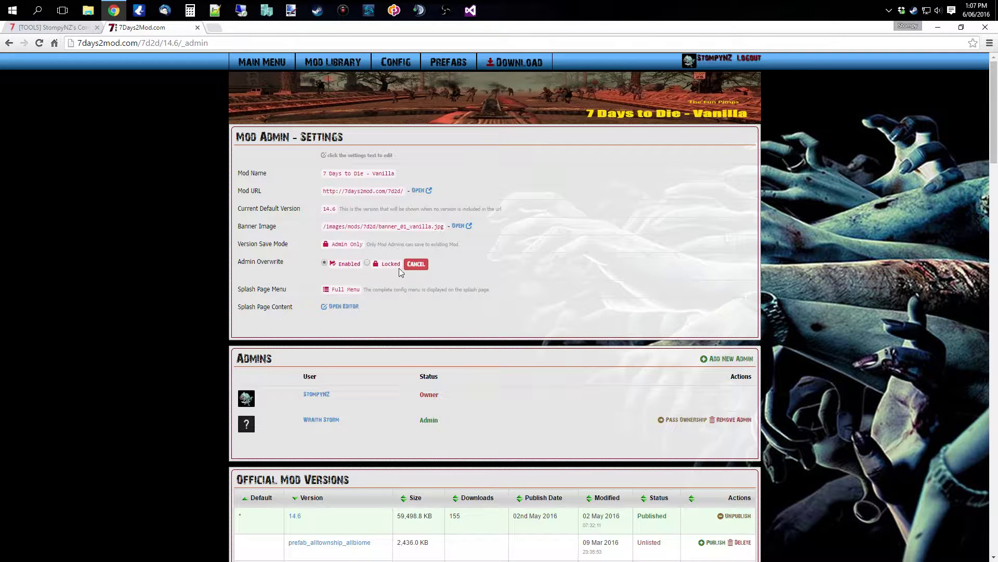
{"action": "left_click", "coordinate": [417, 265]}
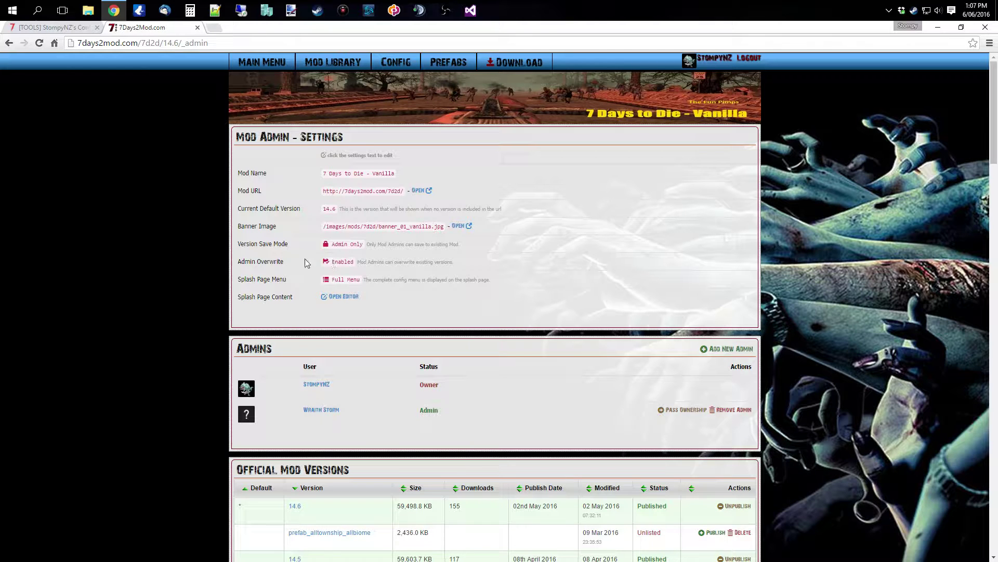
- View the Admin Overwrite and Splash Page Menu choices, cancelling each without changing the setting
{"action": "left_click", "coordinate": [343, 263]}
{"action": "left_click", "coordinate": [416, 263]}
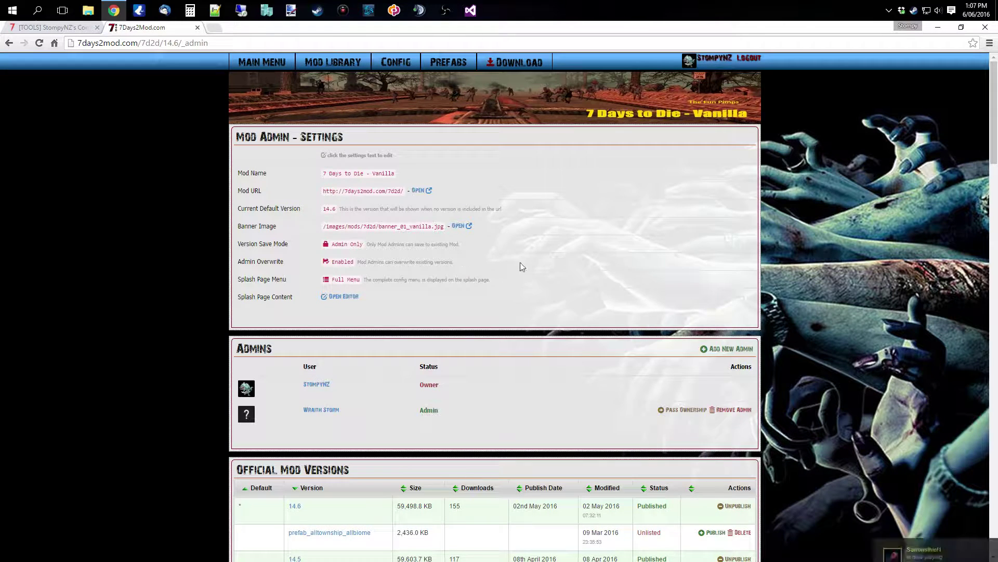
{"action": "scroll", "coordinate": [182, 296], "scroll_direction": "down", "scroll_amount": 1}
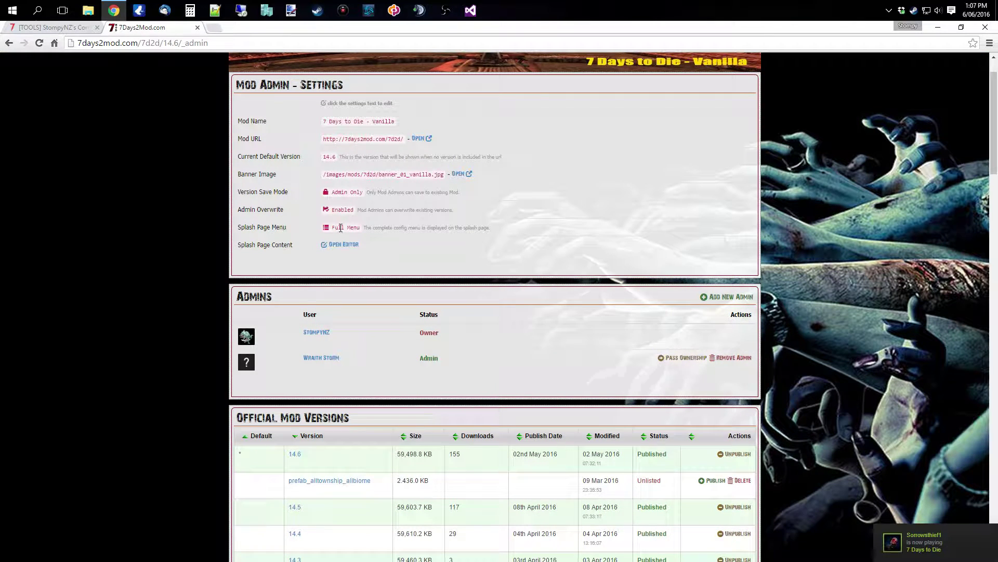
{"action": "left_click", "coordinate": [345, 228]}
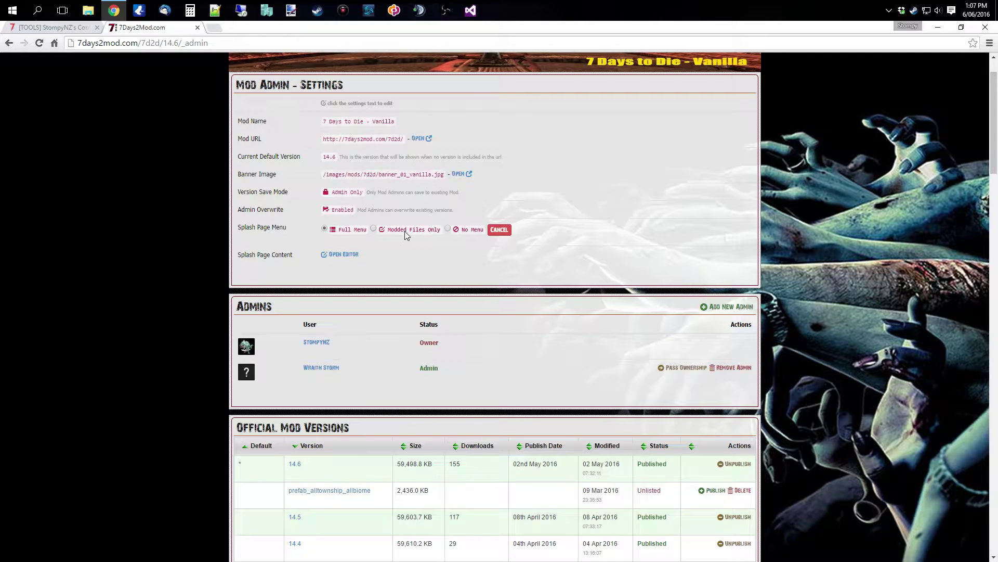
{"action": "left_click", "coordinate": [507, 231]}
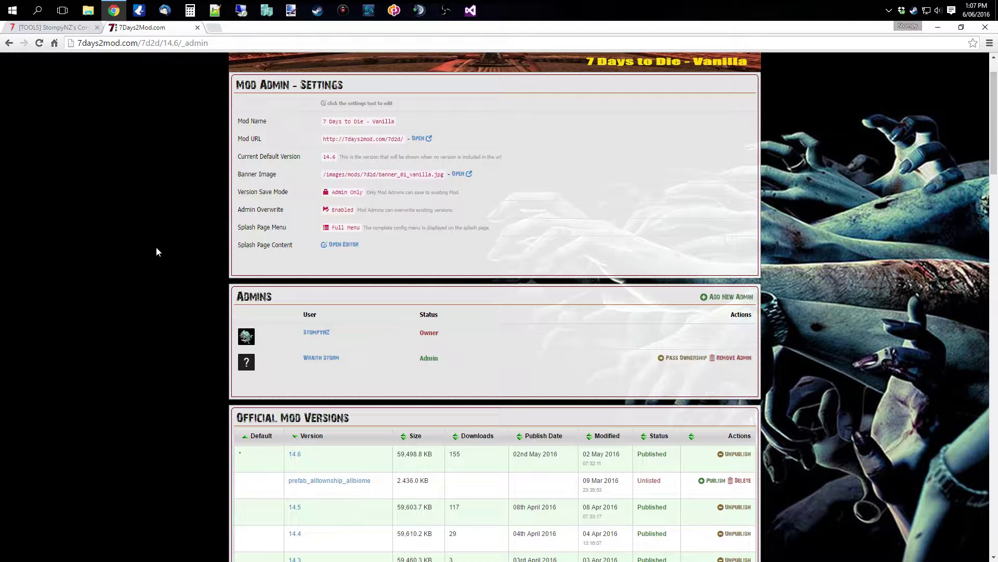
{"action": "scroll", "coordinate": [144, 290], "scroll_direction": "up", "scroll_amount": 1}
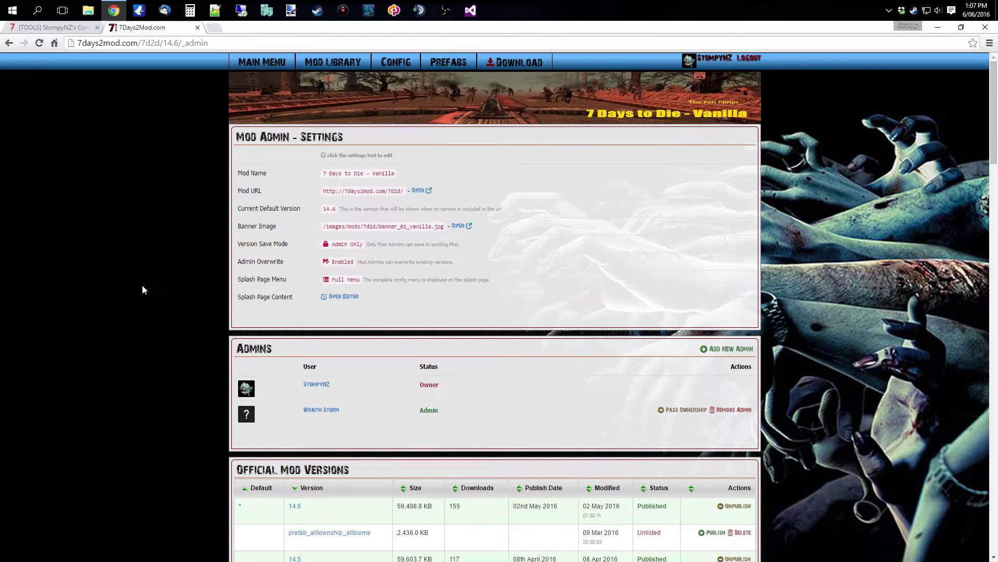
- Open the Splash Page Content editor and inspect the Alpha 14.6 link's properties, cancelling without changes
{"action": "left_click", "coordinate": [344, 298]}
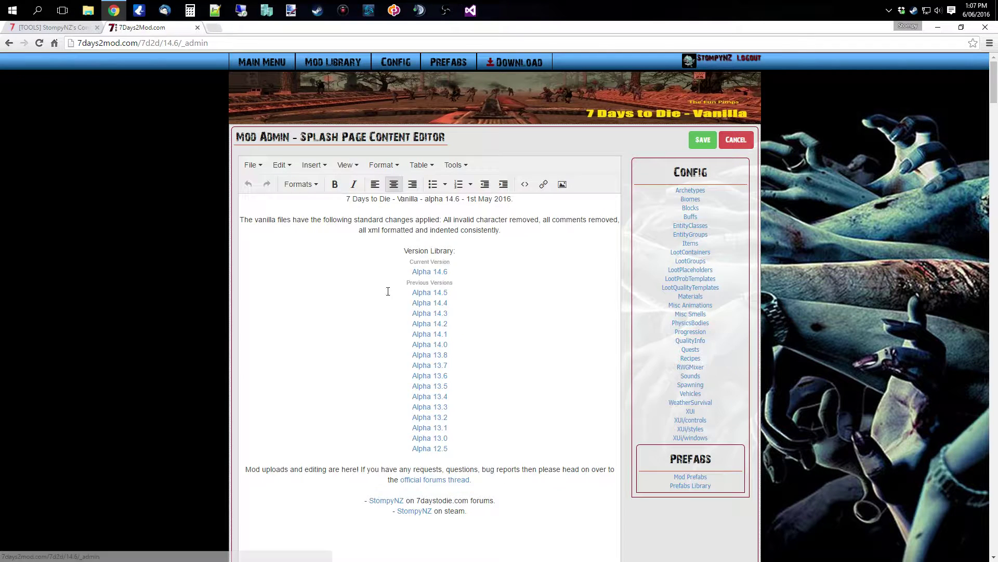
{"action": "left_click", "coordinate": [450, 275]}
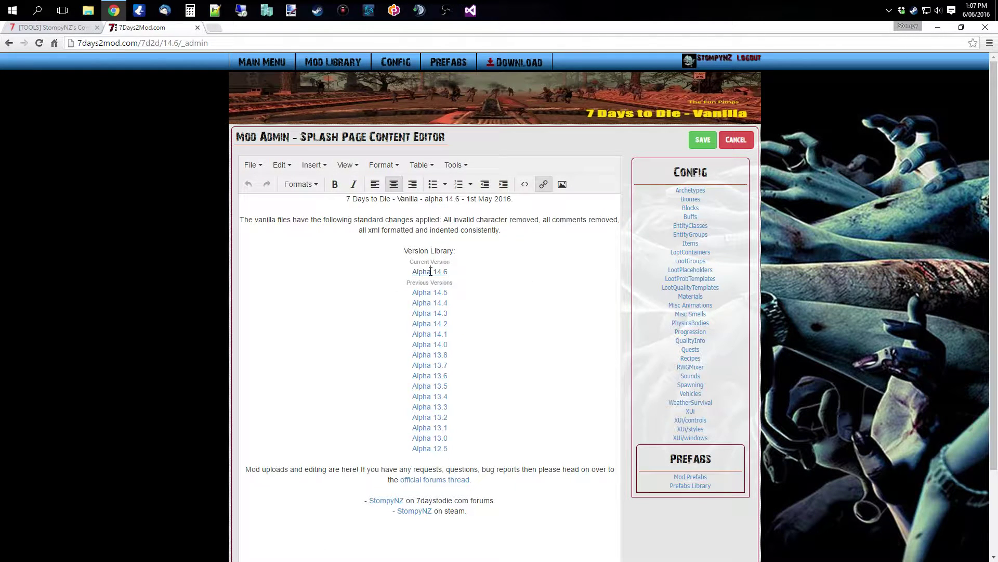
{"action": "left_click", "coordinate": [544, 188]}
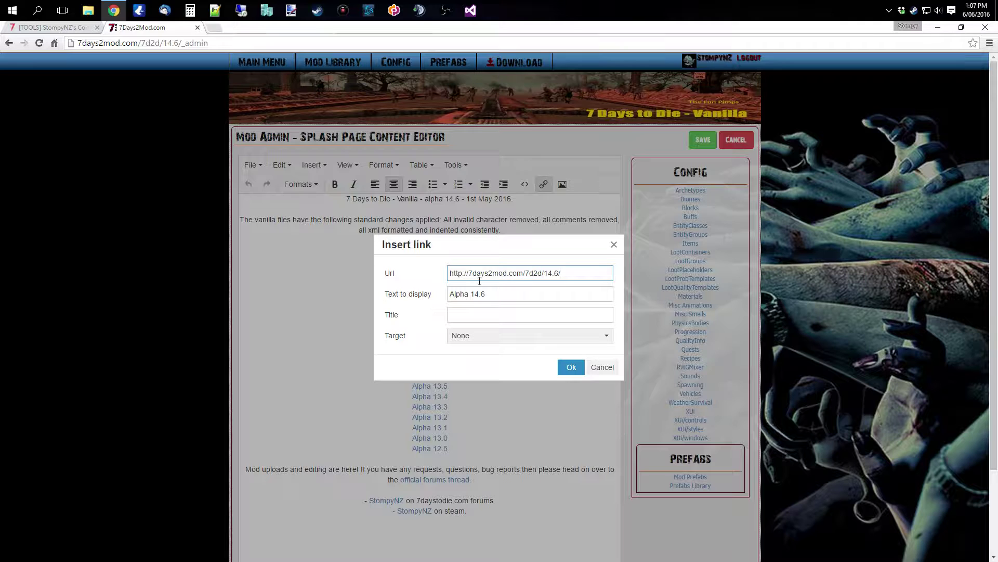
{"action": "left_click", "coordinate": [606, 369]}
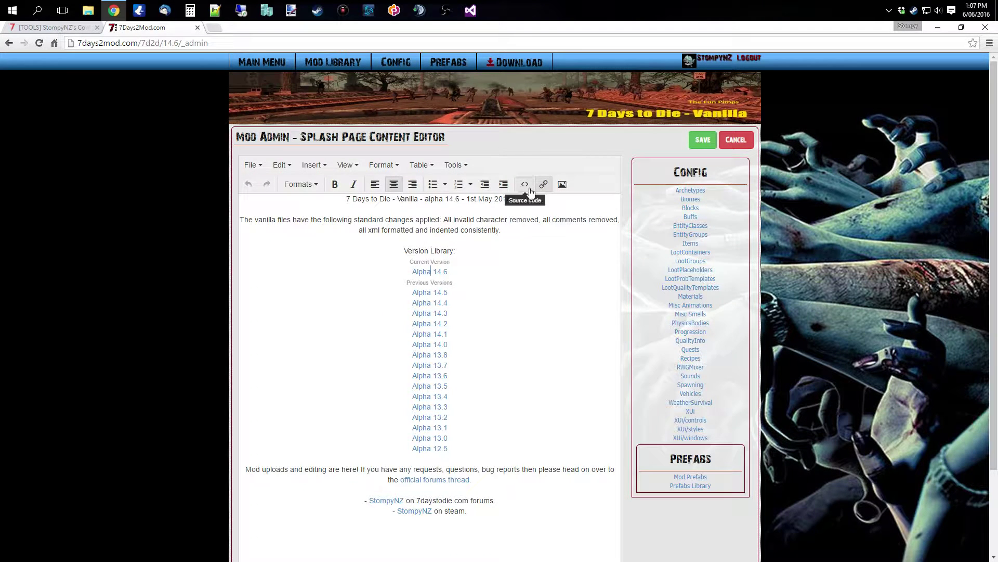
- Inspect the "official forums thread" link's properties without changing them, and leave the splash page editor without saving
{"action": "scroll", "coordinate": [360, 331], "scroll_direction": "down", "scroll_amount": 2}
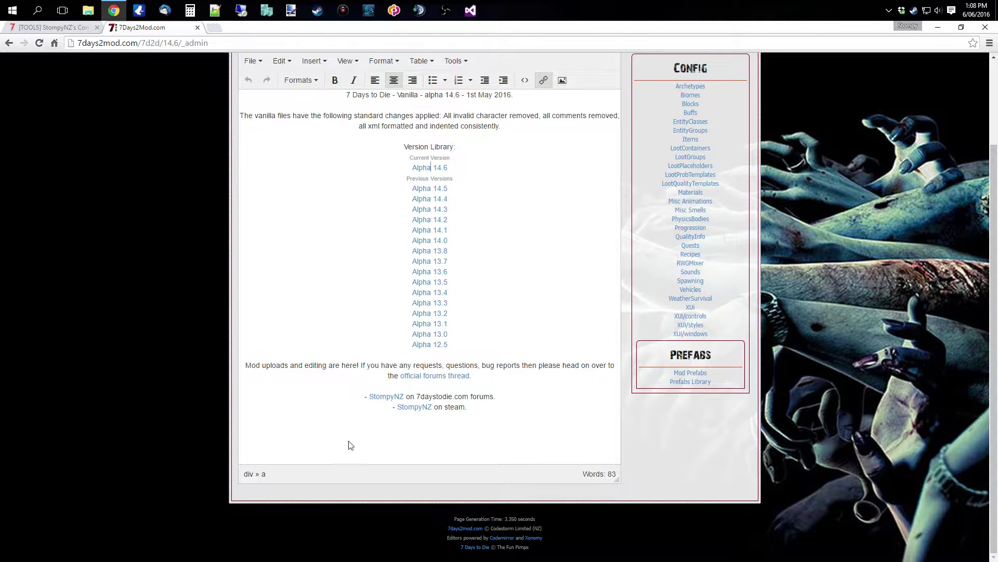
{"action": "left_click", "coordinate": [435, 376]}
{"action": "left_click", "coordinate": [543, 80]}
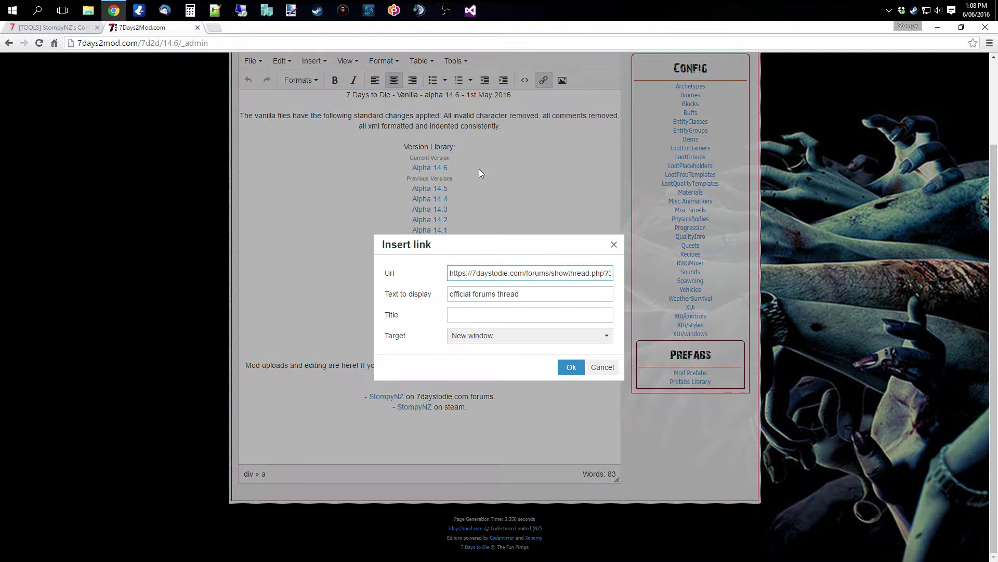
{"action": "left_click", "coordinate": [601, 367]}
{"action": "scroll", "coordinate": [211, 336], "scroll_direction": "up", "scroll_amount": 2}
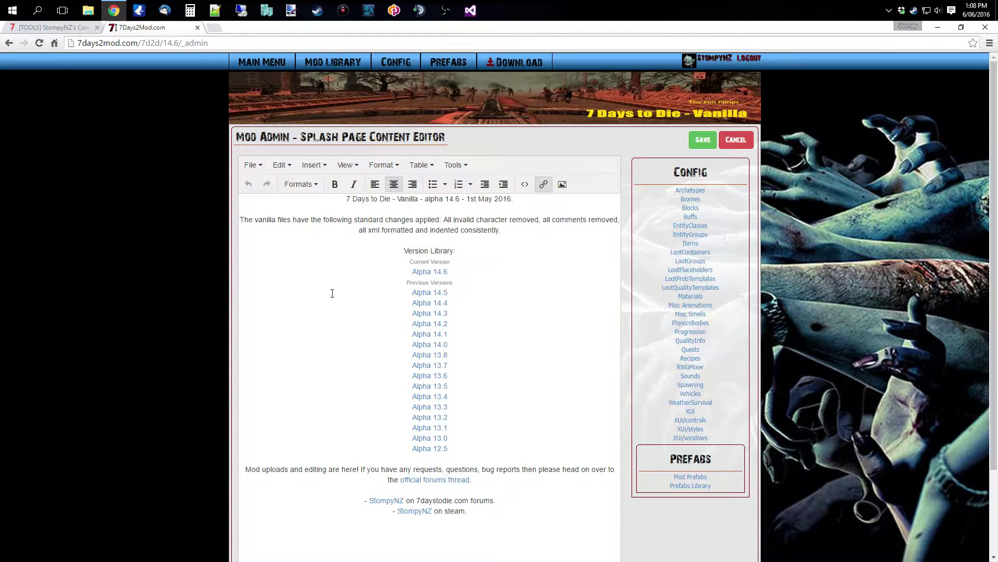
{"action": "left_click", "coordinate": [736, 139]}
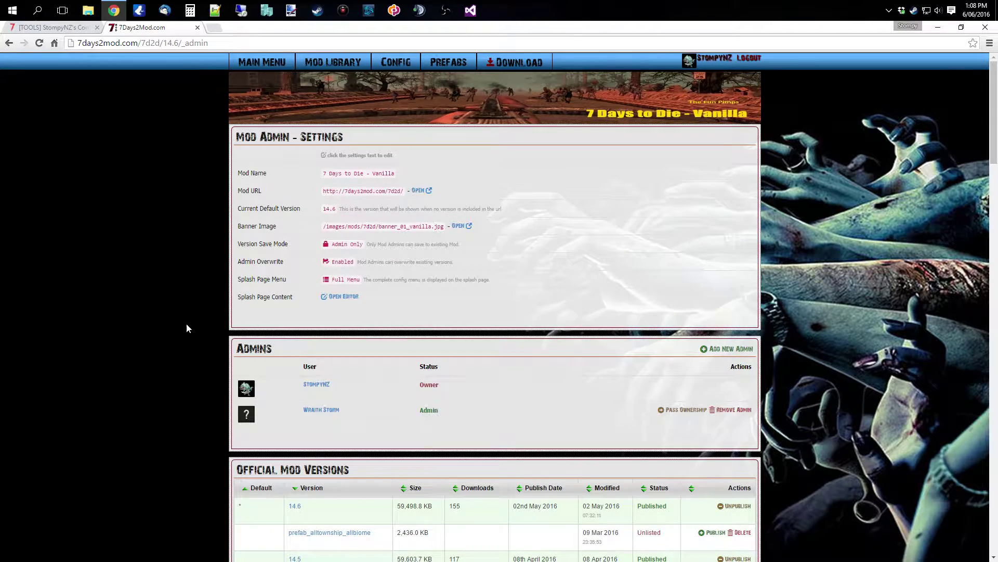
- Look over the mod's Admins section and its official, non-admin and draft version lists with their available actions
{"action": "scroll", "coordinate": [188, 327], "scroll_direction": "down", "scroll_amount": 3}
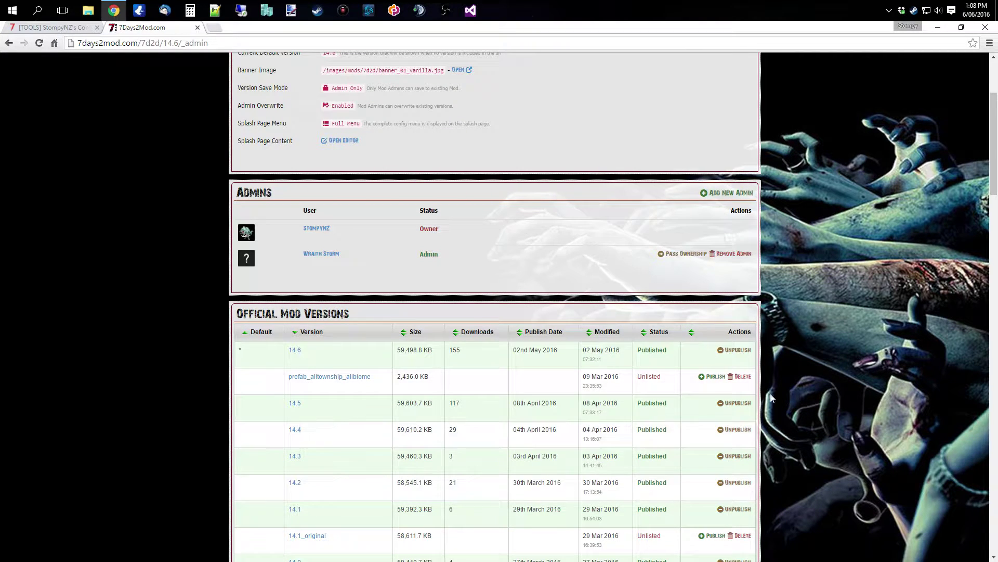
{"action": "scroll", "coordinate": [797, 401], "scroll_direction": "down", "scroll_amount": 8}
{"action": "scroll", "coordinate": [741, 473], "scroll_direction": "down", "scroll_amount": 2}
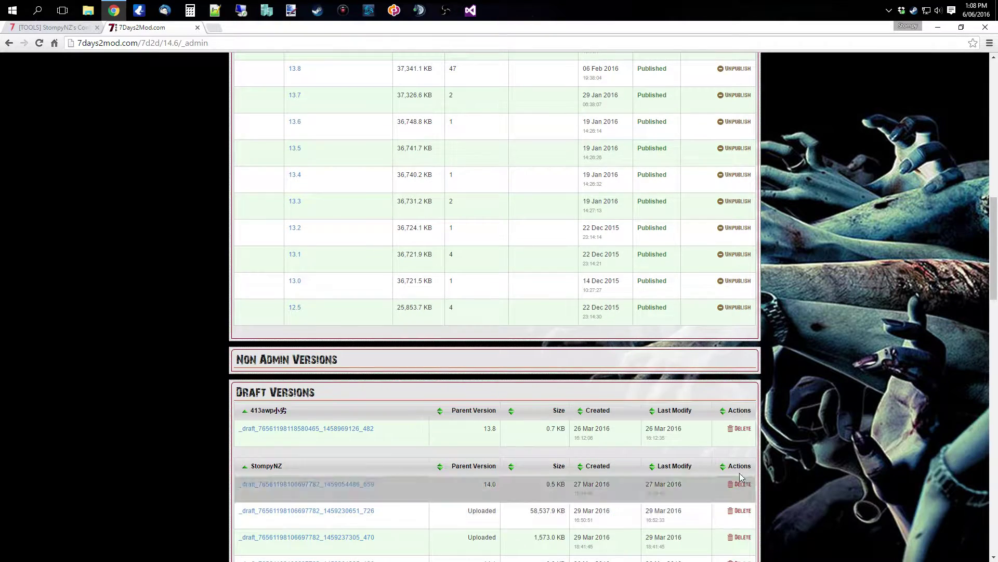
{"action": "scroll", "coordinate": [822, 405], "scroll_direction": "up", "scroll_amount": 12}
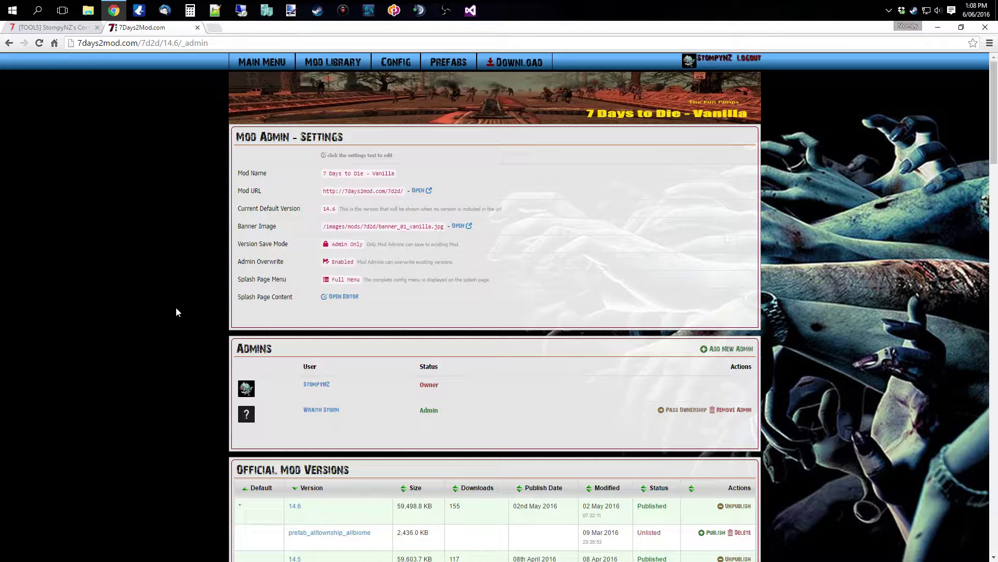
- Examine the Official Mod Versions table, including the default marker, downloads, publish dates, statuses and publish or unpublish actions
{"action": "scroll", "coordinate": [156, 296], "scroll_direction": "down", "scroll_amount": 7}
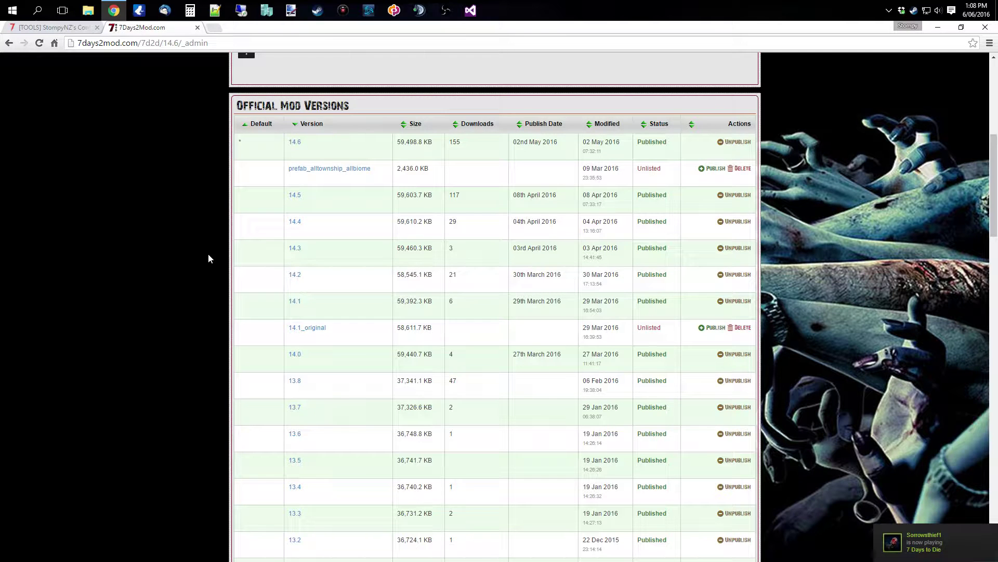
{"action": "scroll", "coordinate": [203, 215], "scroll_direction": "up", "scroll_amount": 1}
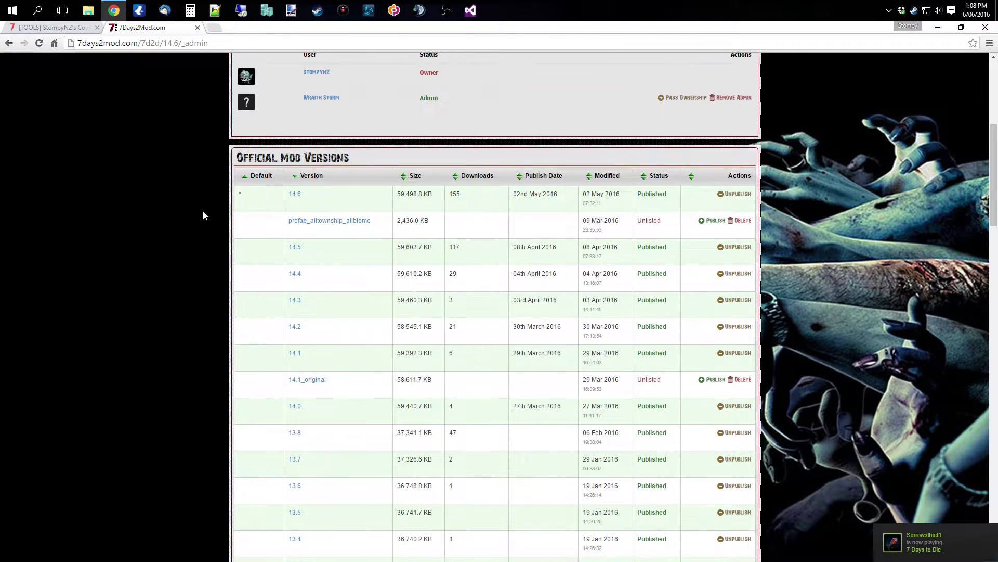
{"action": "scroll", "coordinate": [203, 217], "scroll_direction": "down", "scroll_amount": 3}
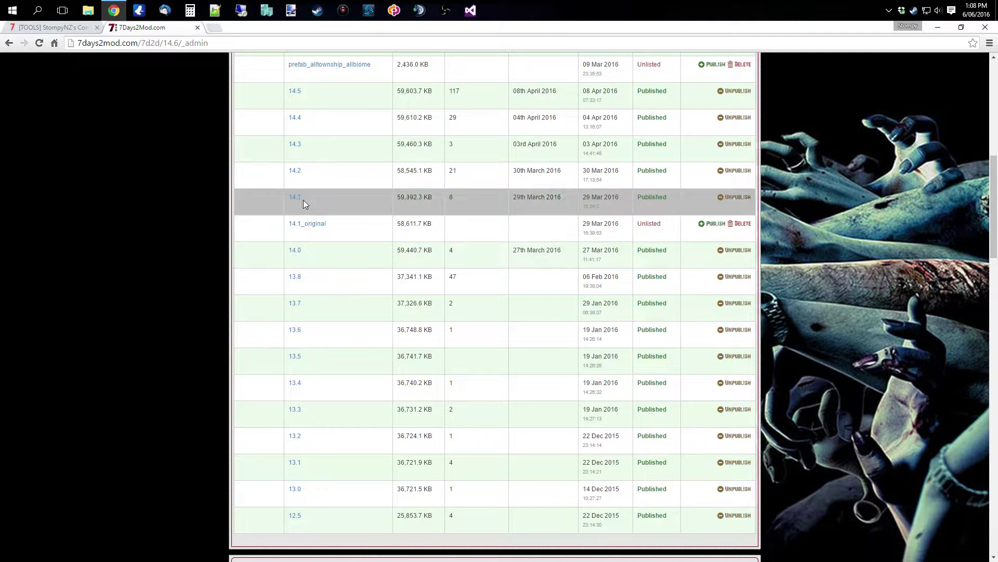
{"action": "scroll", "coordinate": [126, 204], "scroll_direction": "up", "scroll_amount": 1}
{"action": "scroll", "coordinate": [126, 209], "scroll_direction": "up", "scroll_amount": 3}
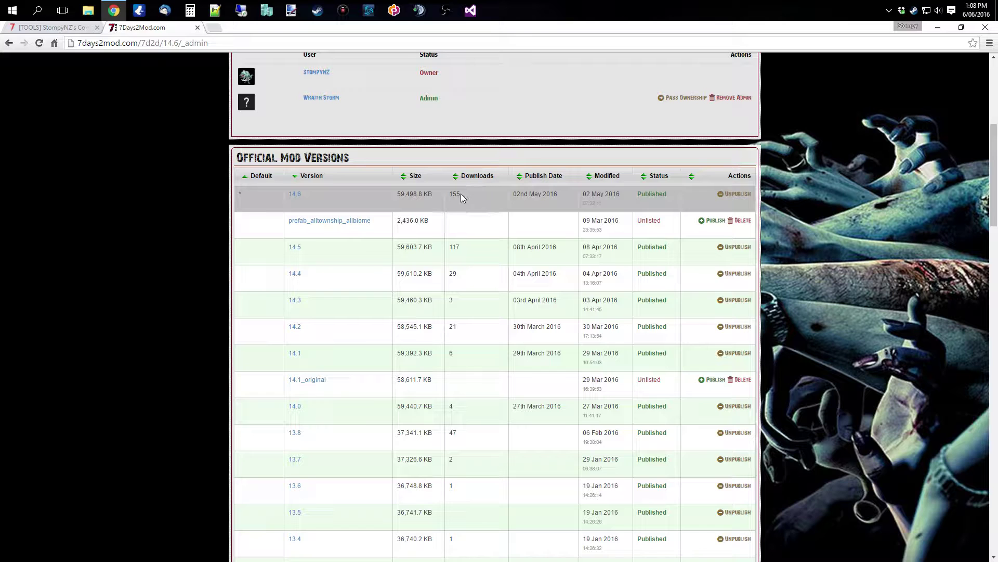
{"action": "scroll", "coordinate": [188, 382], "scroll_direction": "up", "scroll_amount": 1}
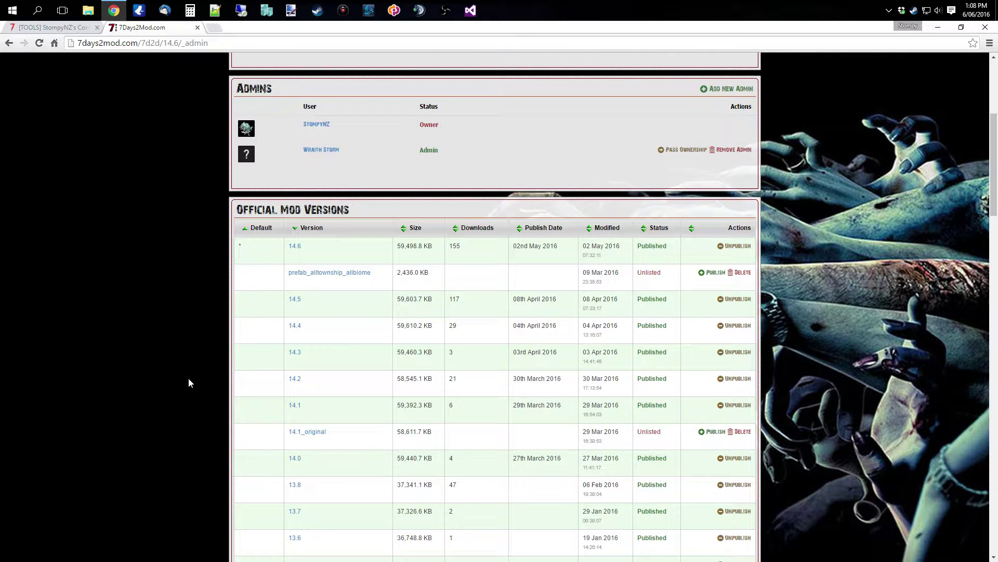
{"action": "scroll", "coordinate": [188, 383], "scroll_direction": "up", "scroll_amount": 1}
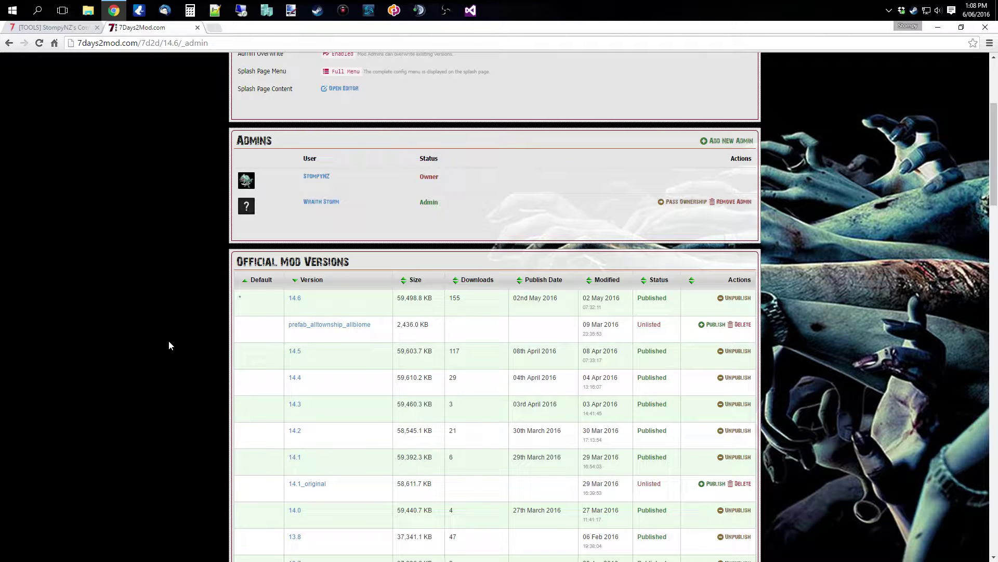
{"action": "scroll", "coordinate": [169, 341], "scroll_direction": "down", "scroll_amount": 6}
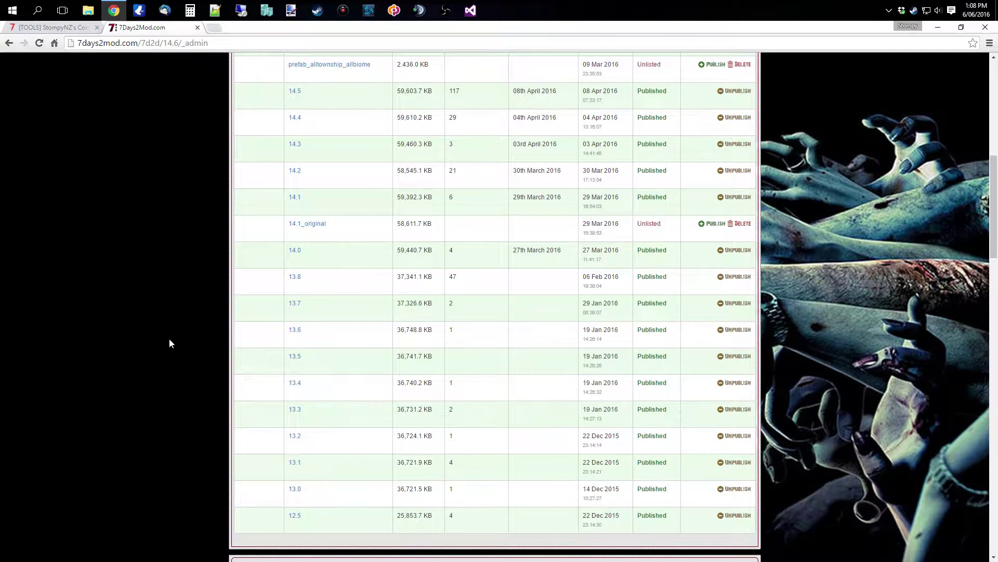
{"action": "scroll", "coordinate": [169, 342], "scroll_direction": "down", "scroll_amount": 4}
{"action": "scroll", "coordinate": [167, 343], "scroll_direction": "up", "scroll_amount": 14}
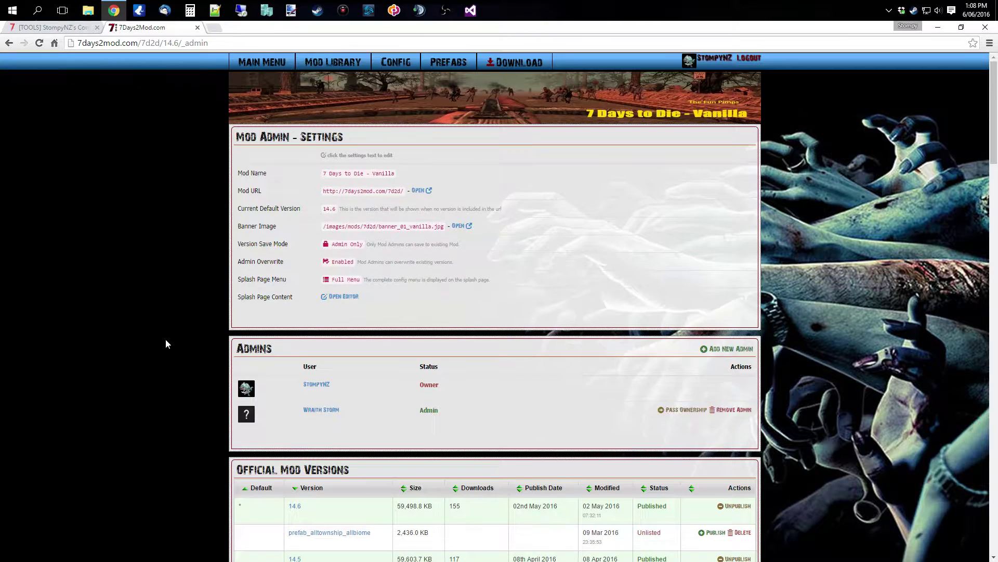
{"action": "scroll", "coordinate": [166, 340], "scroll_direction": "down", "scroll_amount": 2}
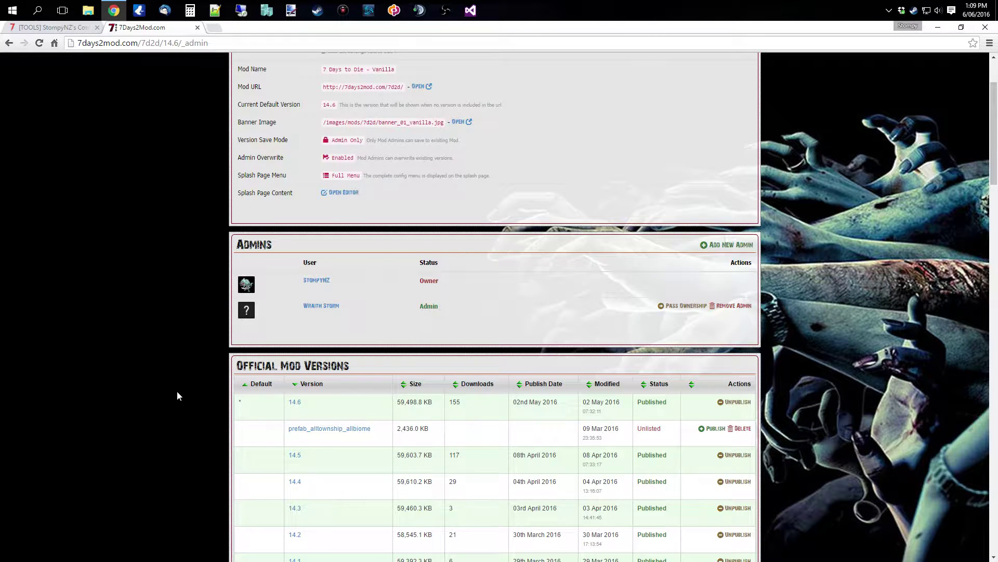
{"action": "scroll", "coordinate": [179, 394], "scroll_direction": "up", "scroll_amount": 2}
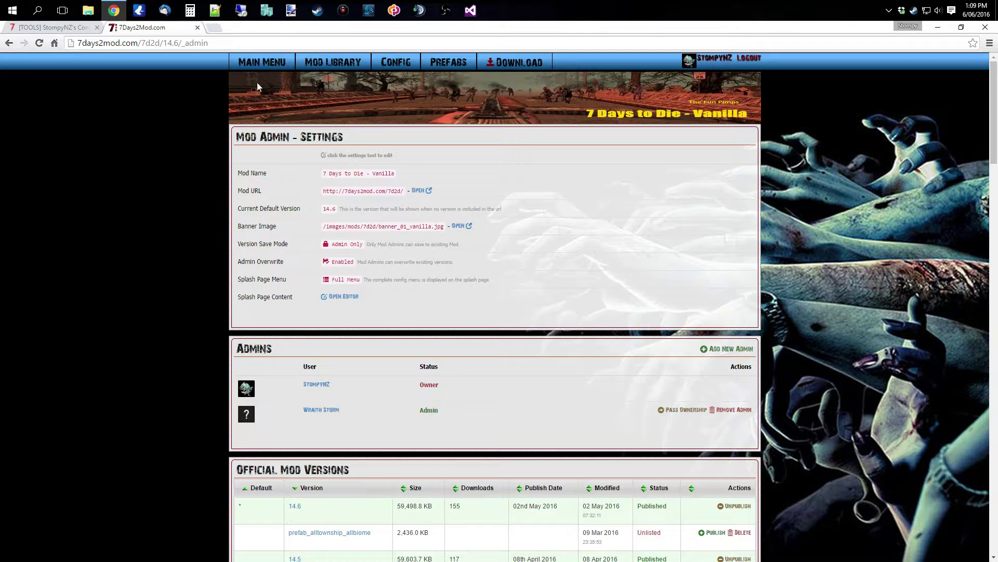
- Look through the site's navigation entries under Main Menu, Mod Library, Config and Prefabs
{"action": "left_click", "coordinate": [260, 63]}
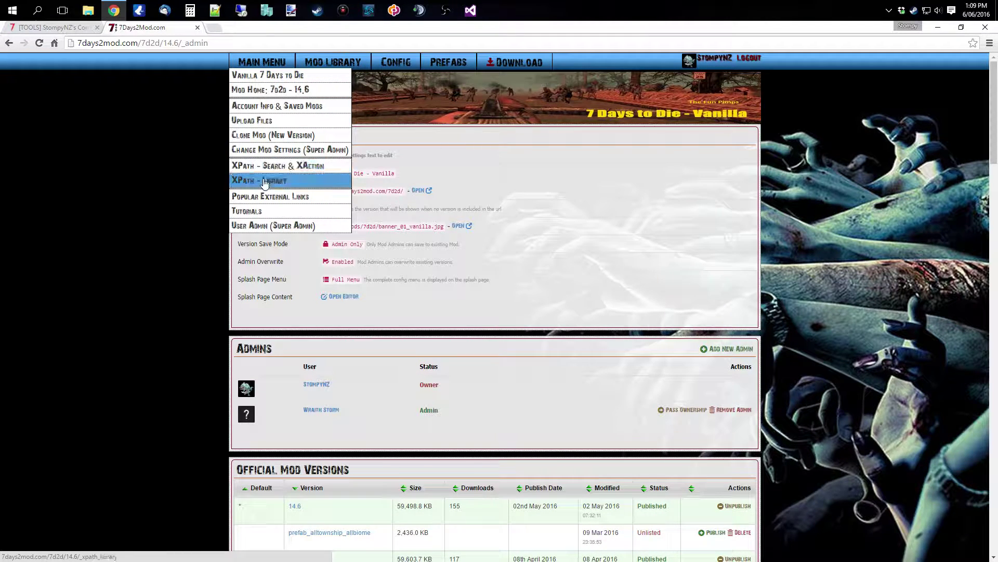
{"action": "left_click", "coordinate": [316, 63]}
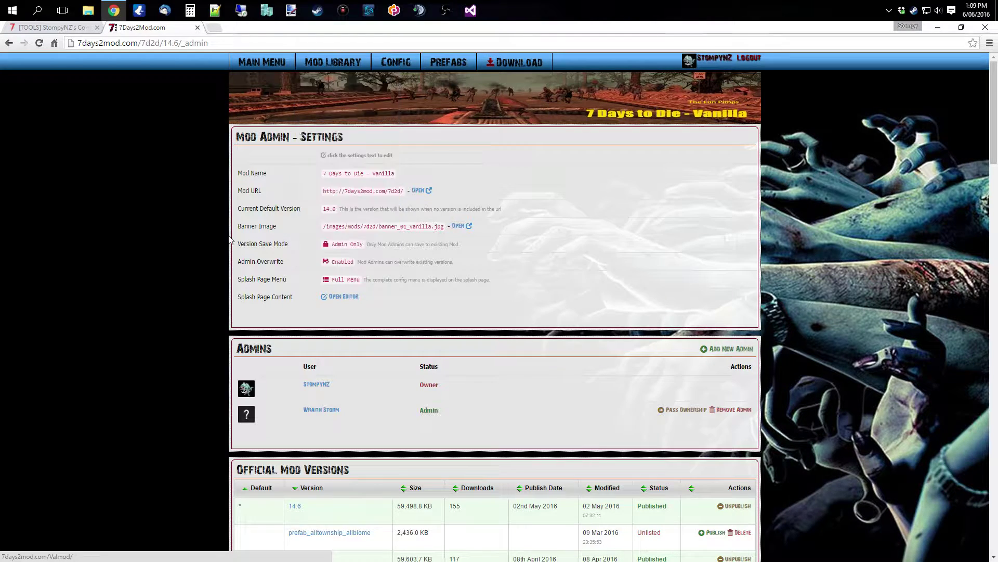
{"action": "mouse_move", "coordinate": [331, 67]}
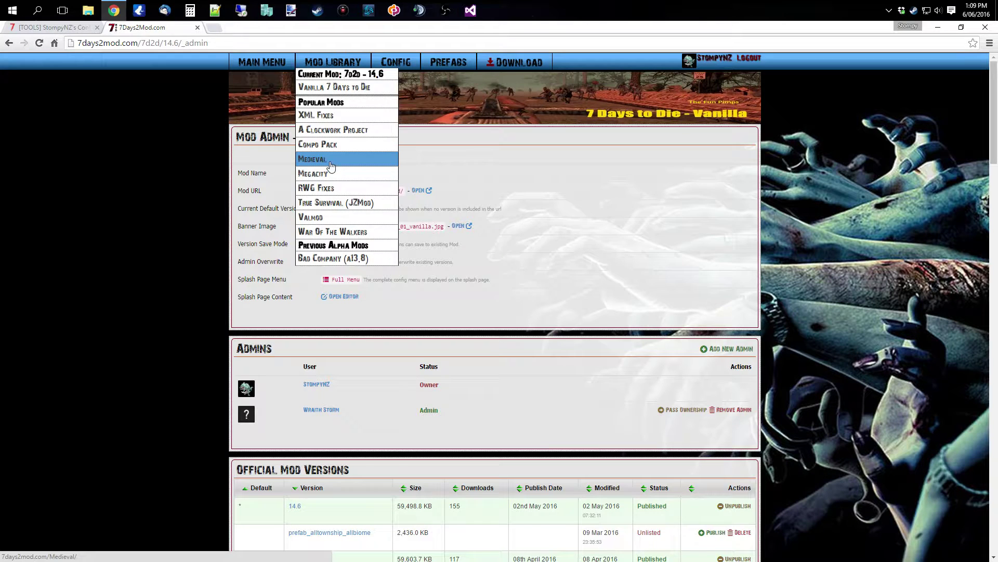
{"action": "mouse_move", "coordinate": [388, 65]}
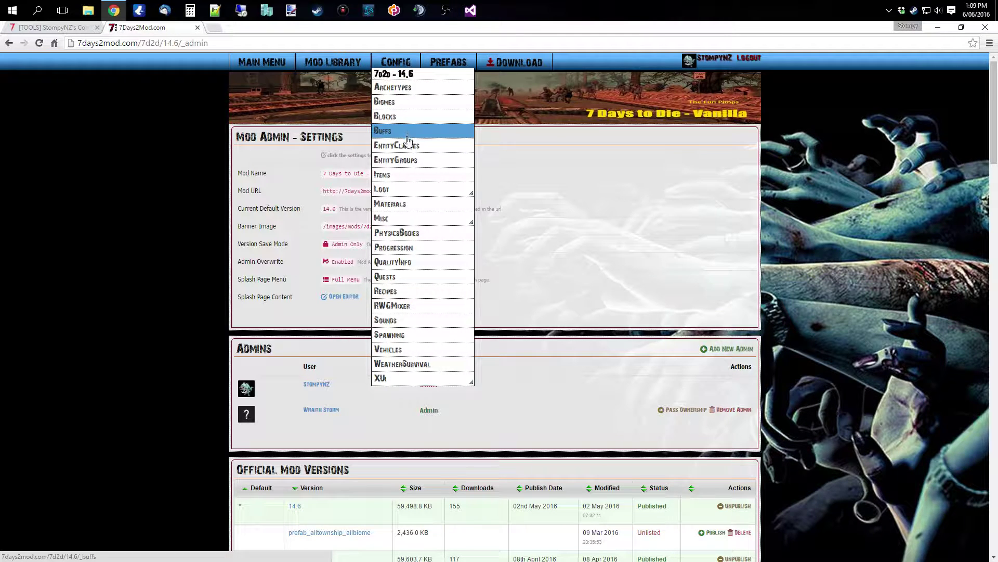
{"action": "mouse_move", "coordinate": [407, 194]}
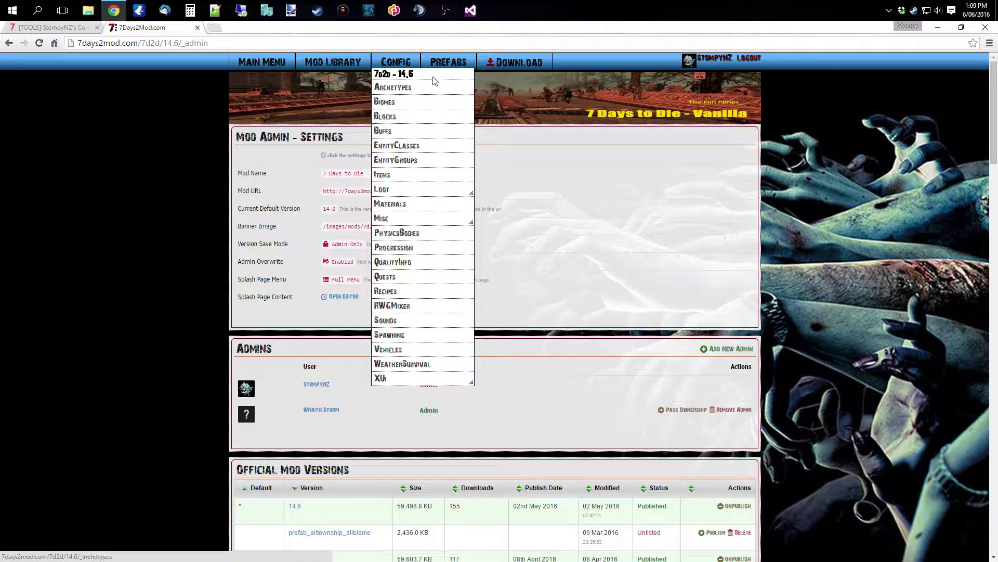
{"action": "mouse_move", "coordinate": [448, 63]}
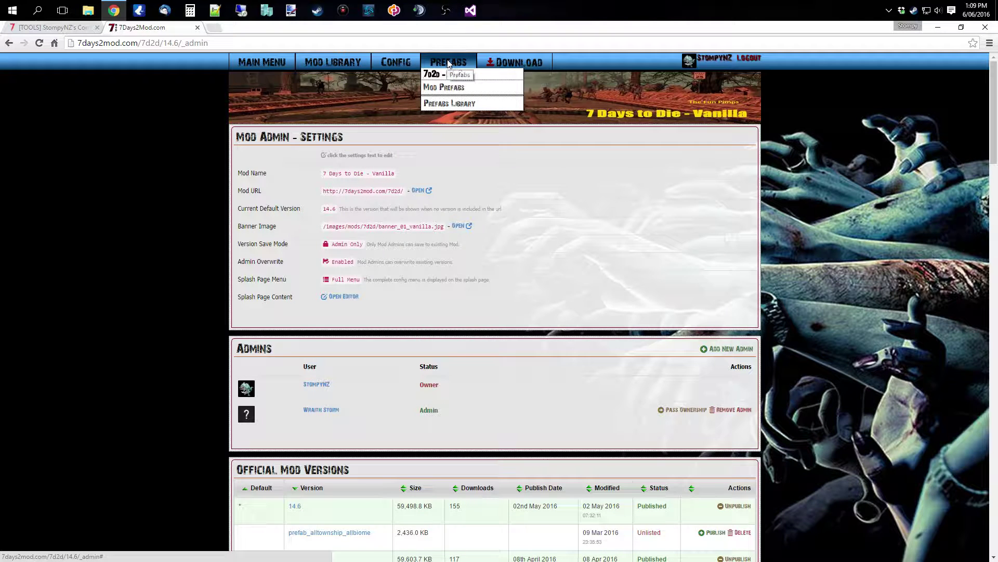
- Open the mod's prefabs list and clear its Name filter to browse all prefabs
{"action": "left_click", "coordinate": [448, 89]}
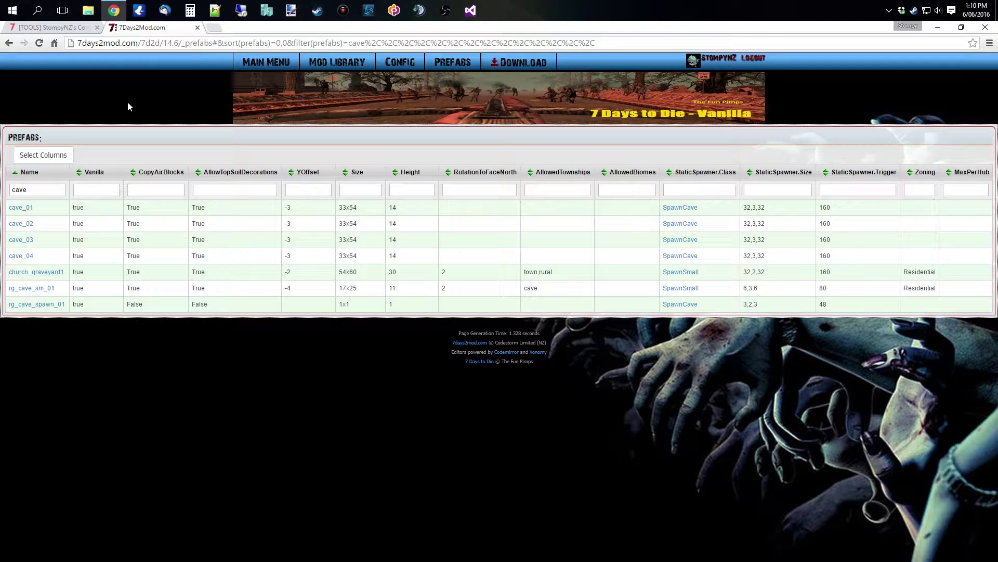
{"action": "left_click", "coordinate": [62, 191]}
{"action": "left_click", "coordinate": [60, 190]}
{"action": "scroll", "coordinate": [148, 134], "scroll_direction": "down", "scroll_amount": 3}
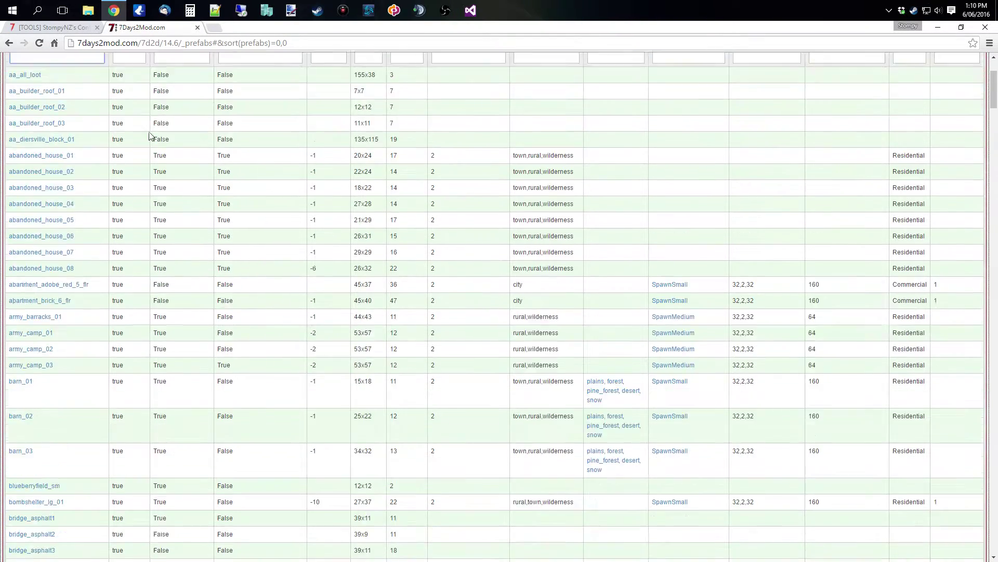
{"action": "scroll", "coordinate": [152, 134], "scroll_direction": "up", "scroll_amount": 3}
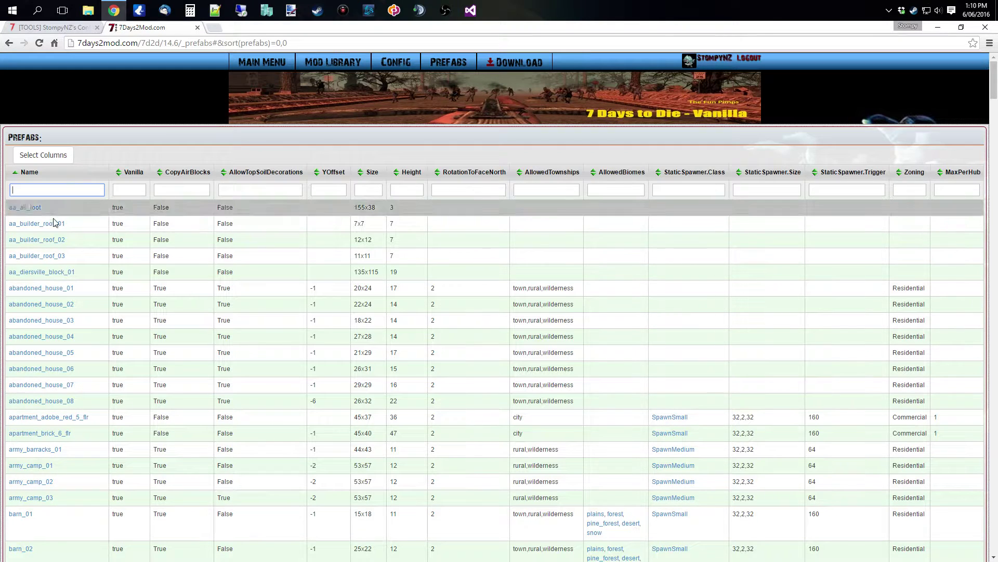
- Open the aa_diersville_block_01 prefab details and look through its image, properties and list of contained blocks
{"action": "left_click", "coordinate": [41, 274]}
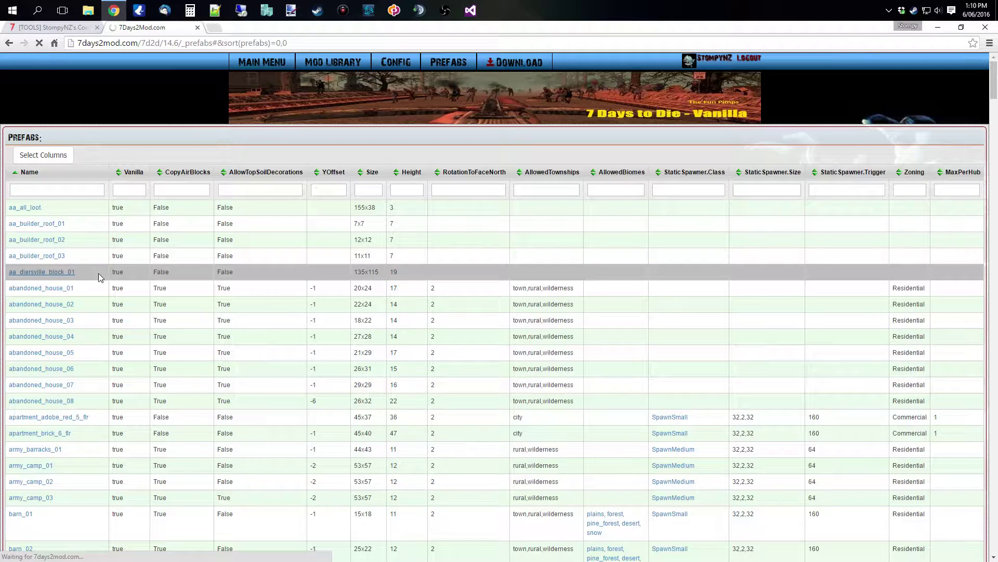
{"action": "scroll", "coordinate": [142, 297], "scroll_direction": "down", "scroll_amount": 6}
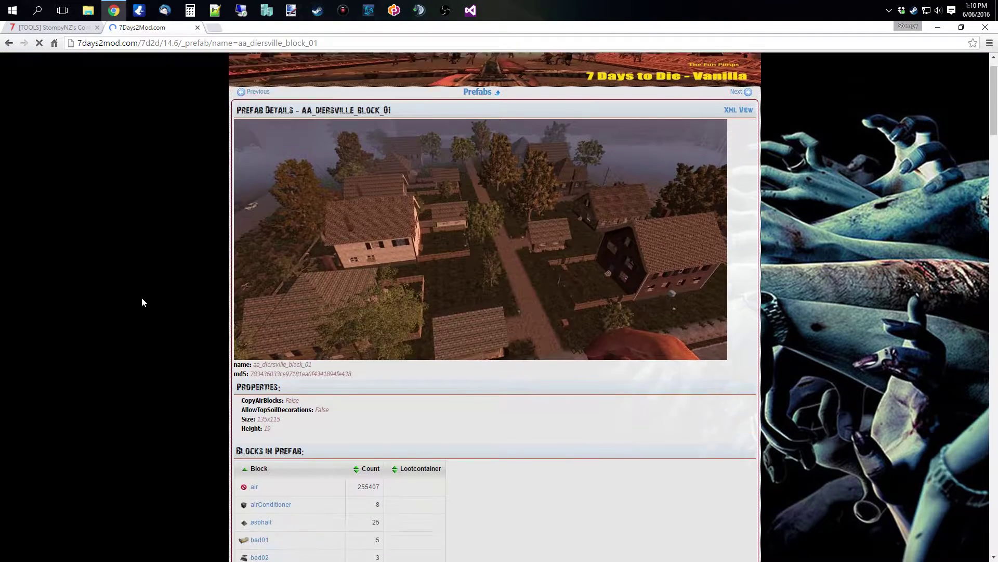
{"action": "scroll", "coordinate": [158, 285], "scroll_direction": "up", "scroll_amount": 6}
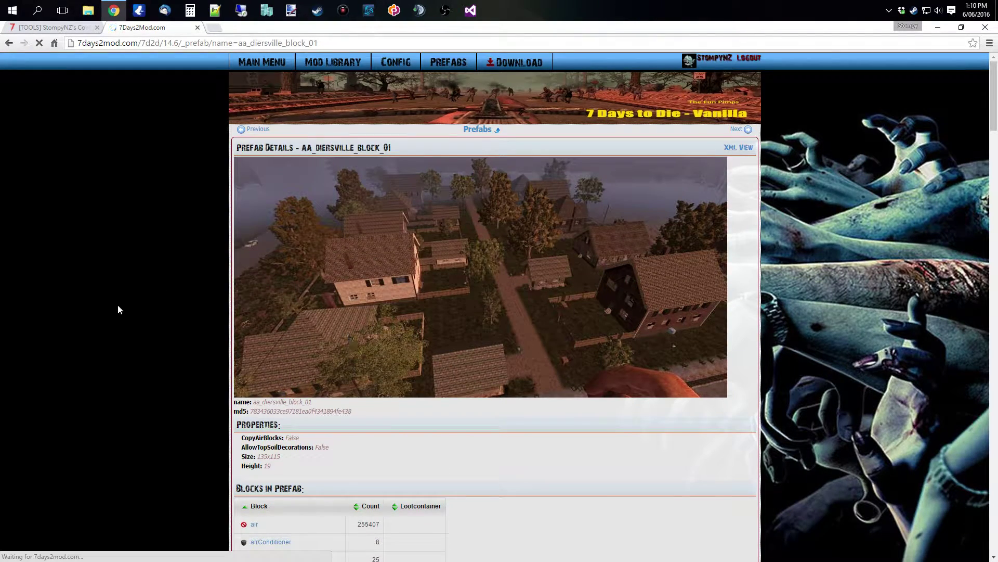
{"action": "scroll", "coordinate": [118, 306], "scroll_direction": "down", "scroll_amount": 6}
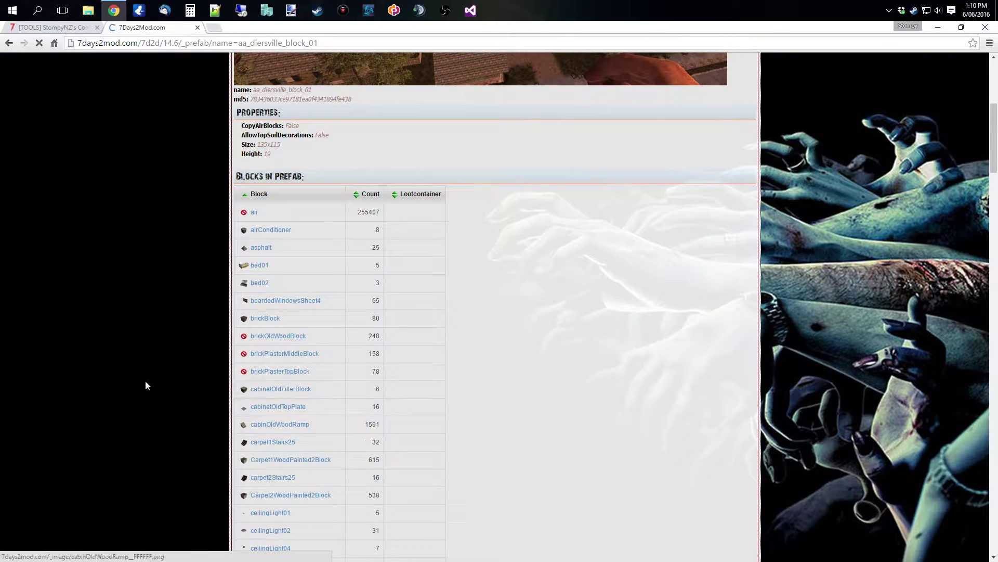
{"action": "scroll", "coordinate": [156, 372], "scroll_direction": "down", "scroll_amount": 15}
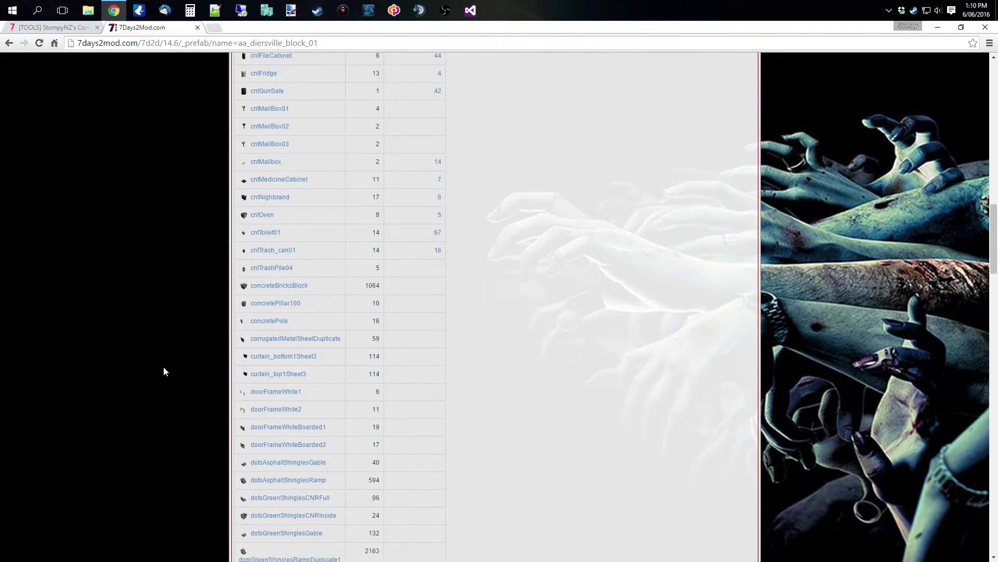
{"action": "scroll", "coordinate": [164, 367], "scroll_direction": "down", "scroll_amount": 20}
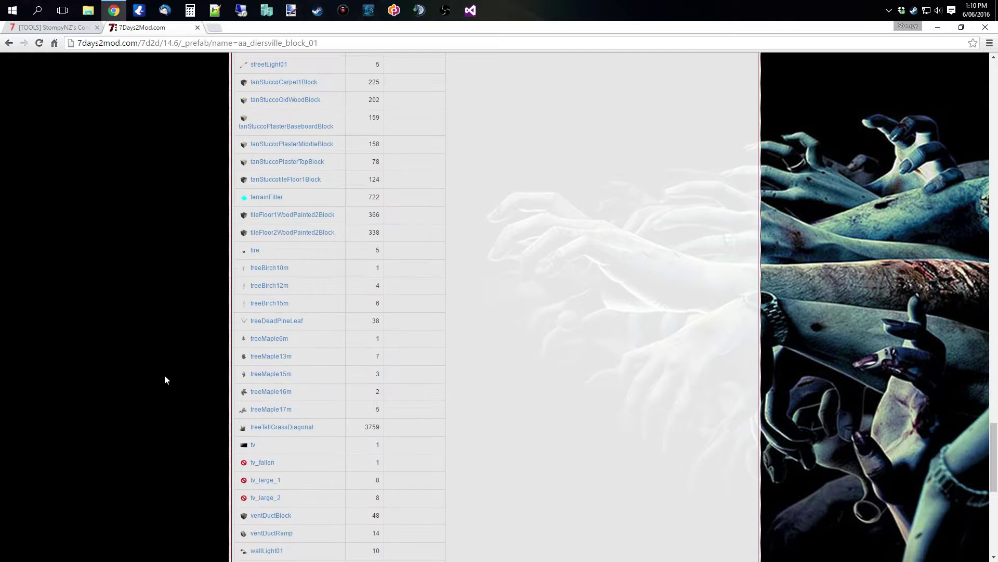
- Examine the prefab's container blocks with their counts and linked Lootcontainer entries, and return to the page header
{"action": "scroll", "coordinate": [164, 377], "scroll_direction": "up", "scroll_amount": 20}
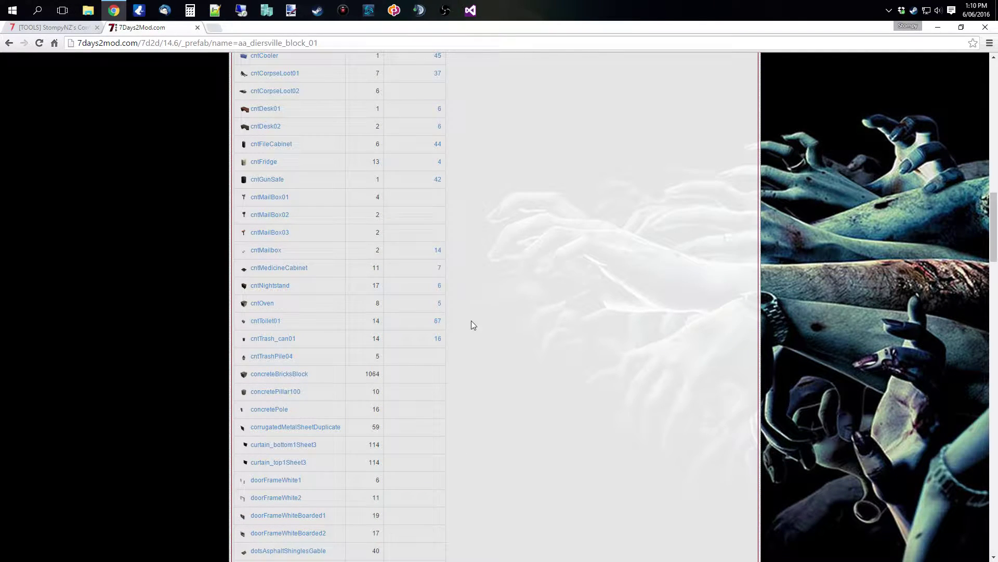
{"action": "scroll", "coordinate": [466, 322], "scroll_direction": "up", "scroll_amount": 10}
{"action": "scroll", "coordinate": [468, 364], "scroll_direction": "down", "scroll_amount": 4}
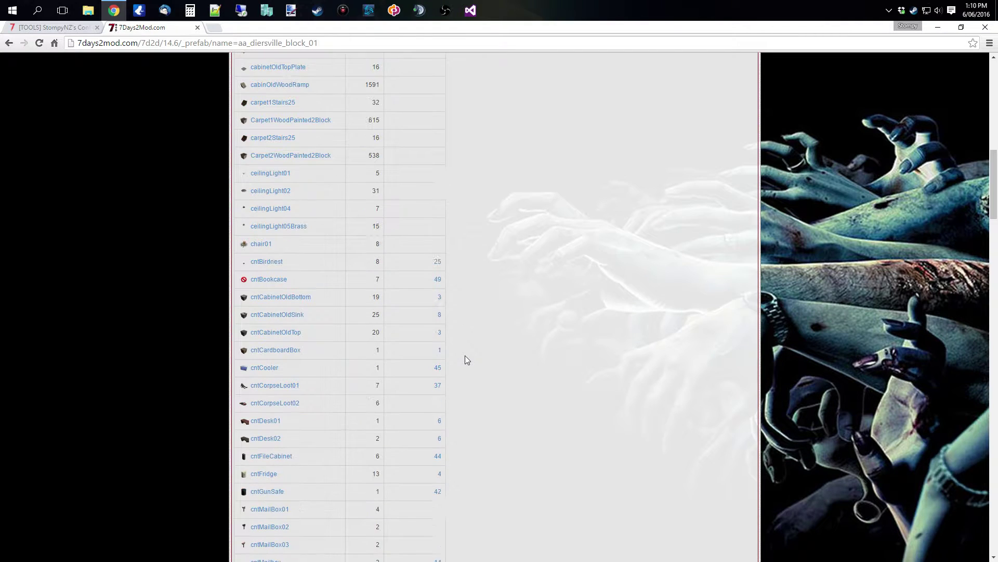
{"action": "scroll", "coordinate": [466, 359], "scroll_direction": "down", "scroll_amount": 2}
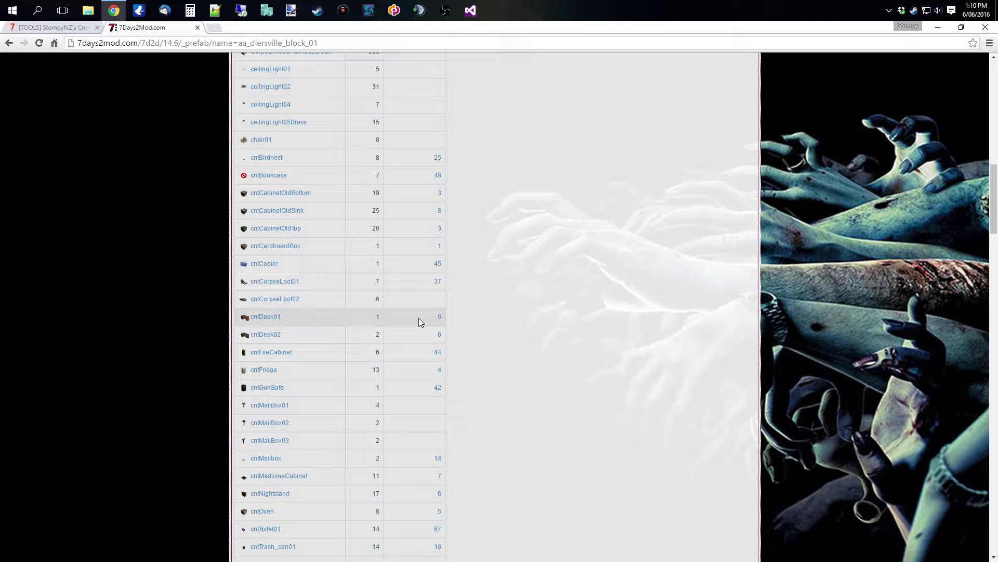
{"action": "scroll", "coordinate": [429, 319], "scroll_direction": "up", "scroll_amount": 15}
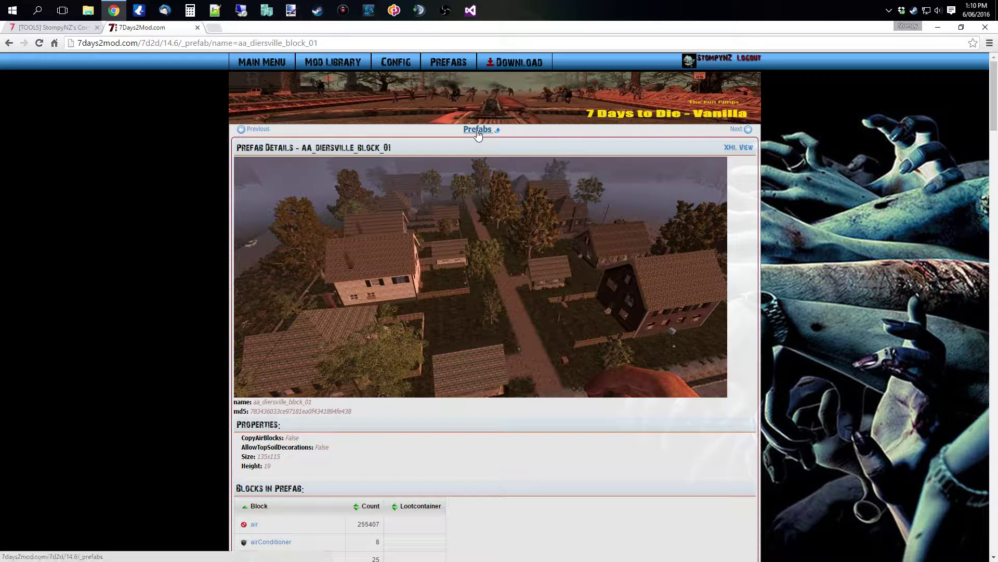
- Open the Blocks config list and browse the whole GUI table from the first block to the last and back
{"action": "mouse_move", "coordinate": [401, 63]}
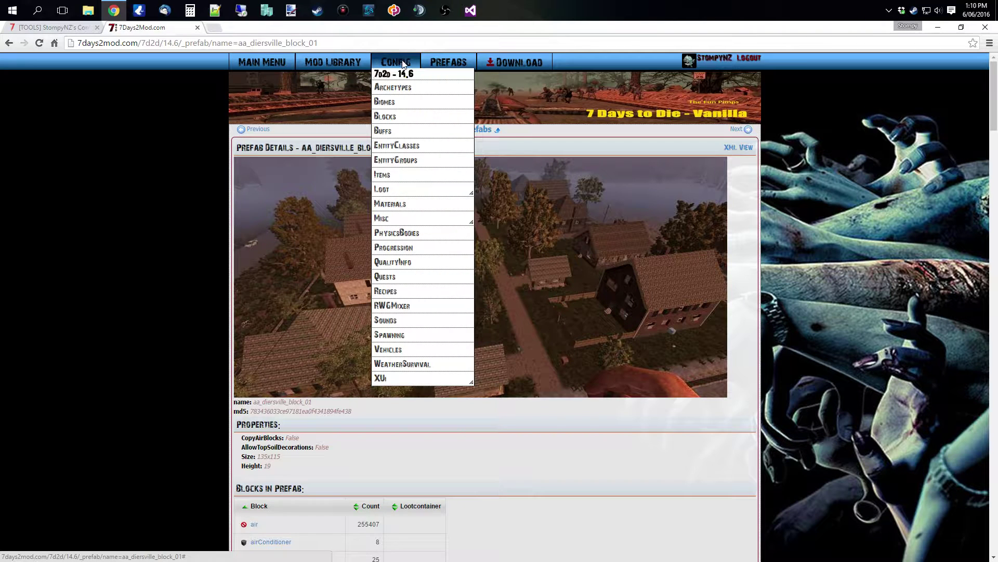
{"action": "left_click", "coordinate": [395, 119]}
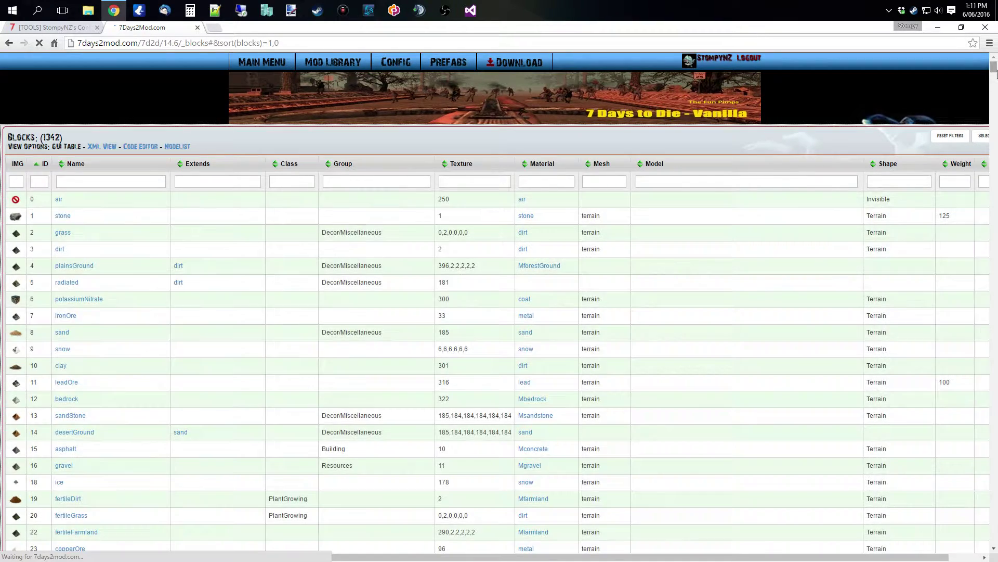
{"action": "left_click_drag", "start_coordinate": [994, 74], "coordinate": [994, 538]}
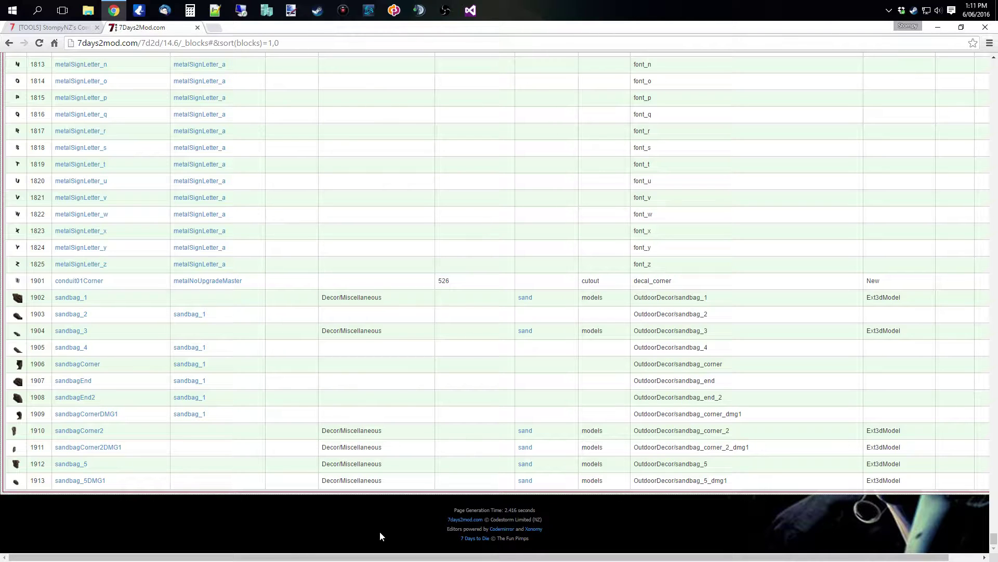
{"action": "scroll", "coordinate": [332, 520], "scroll_direction": "up", "scroll_amount": 20}
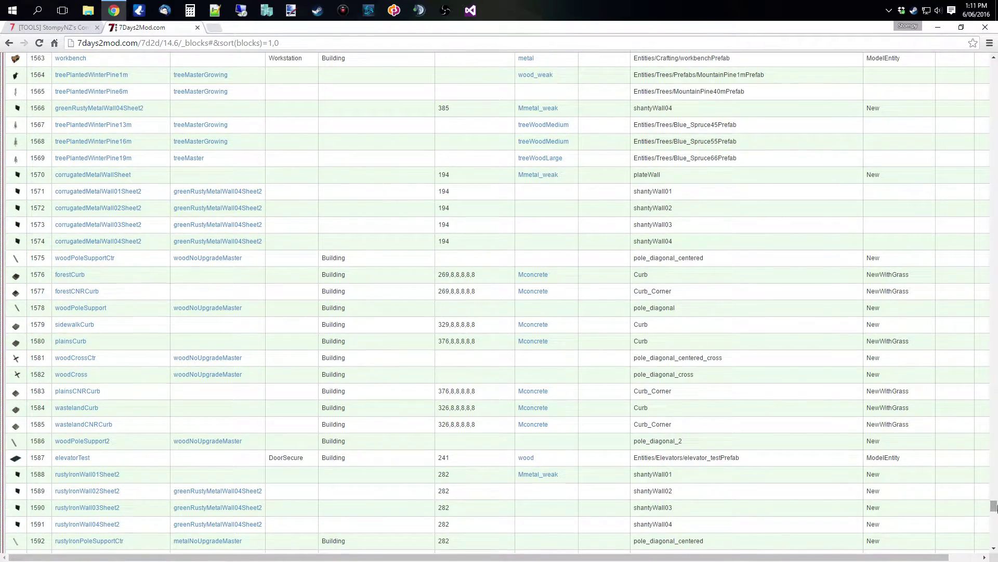
{"action": "left_click_drag", "start_coordinate": [993, 507], "coordinate": [993, 63]}
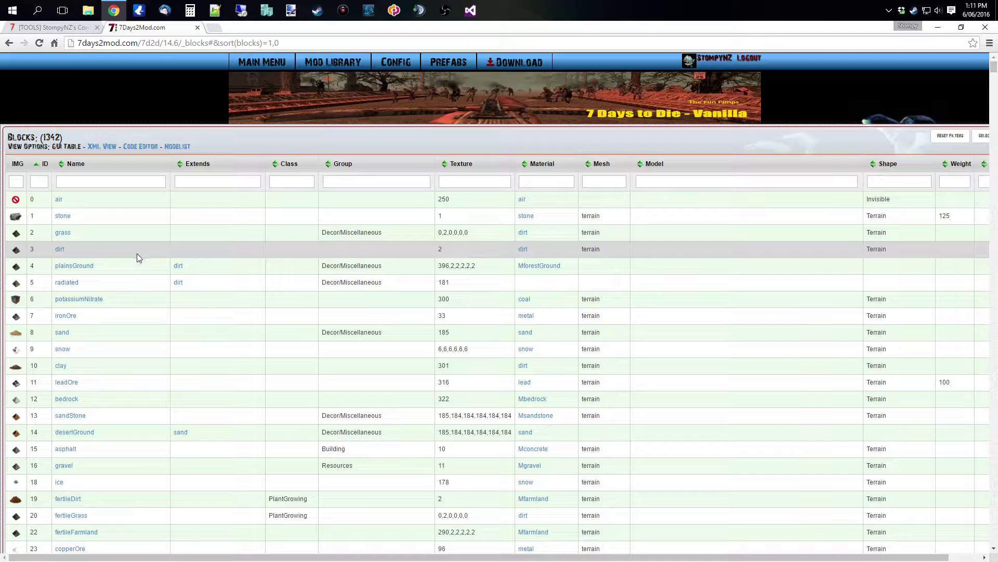
- Filter the blocks table by the name "cnt" and look through the matching container blocks
{"action": "left_click", "coordinate": [102, 181]}
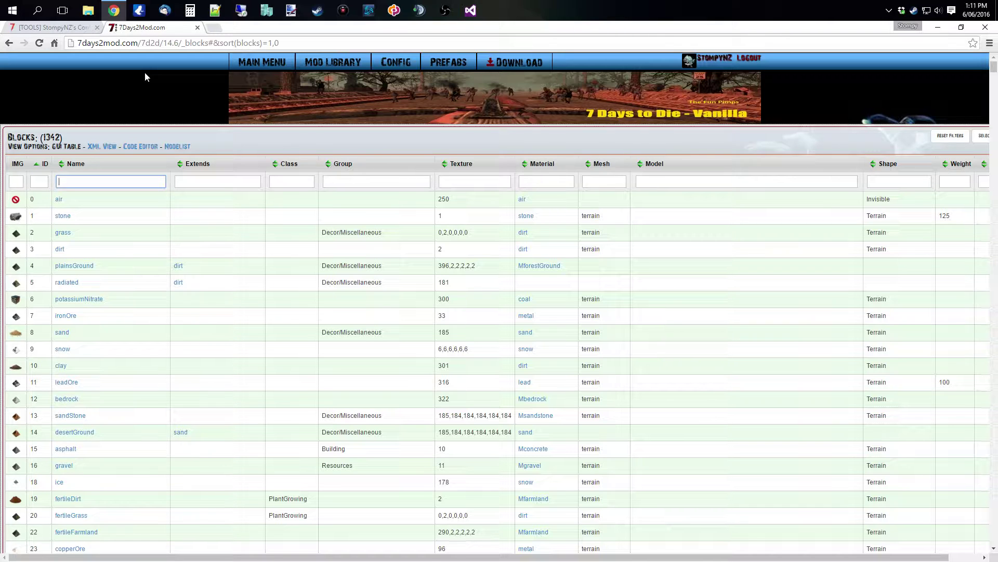
{"action": "type", "text": "cnt"}
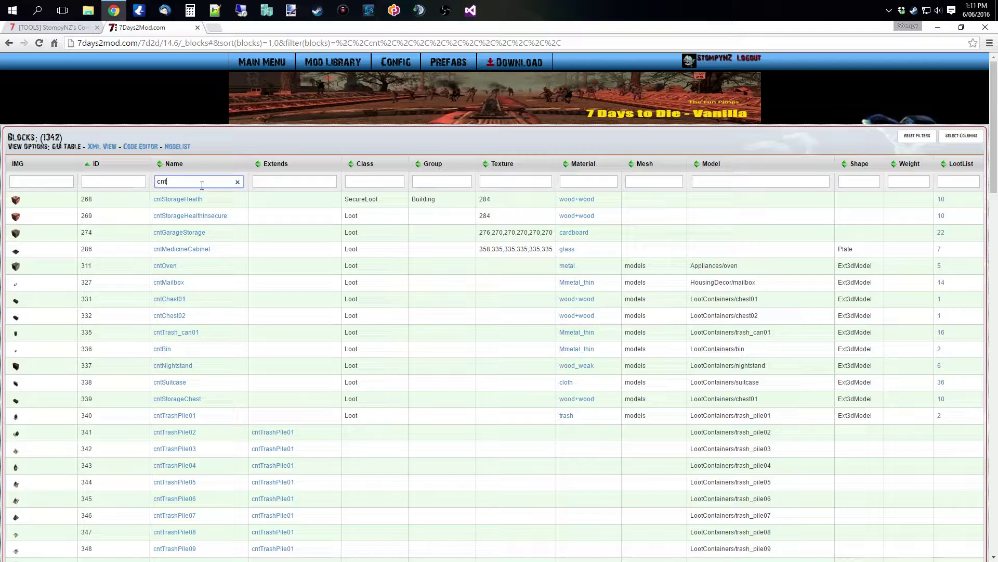
{"action": "scroll", "coordinate": [238, 221], "scroll_direction": "down", "scroll_amount": 10}
{"action": "scroll", "coordinate": [238, 219], "scroll_direction": "up", "scroll_amount": 10}
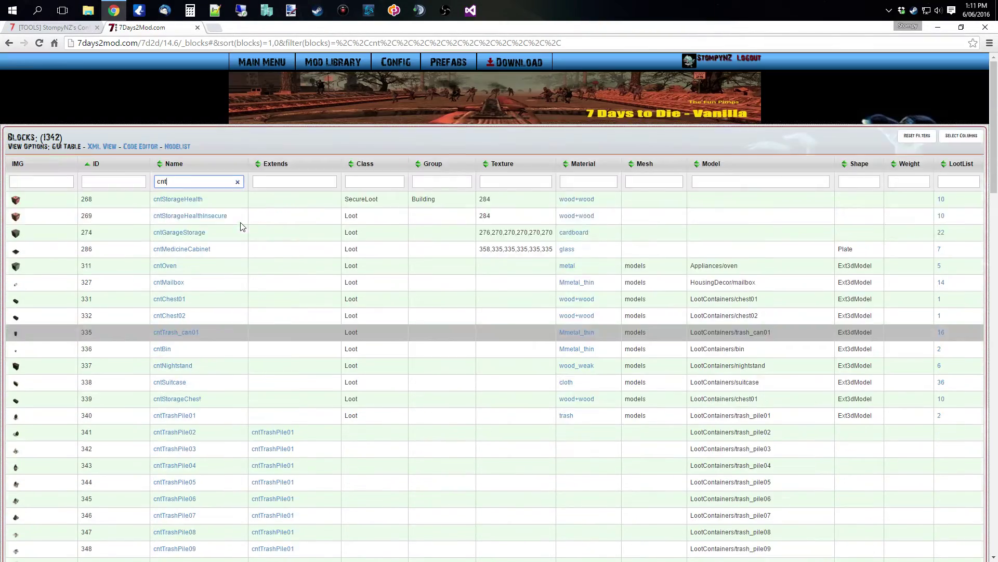
- Narrow the container blocks to those whose Material contains "wood", review them, and reset all filters
{"action": "left_click", "coordinate": [588, 184]}
{"action": "type", "text": "wood"}
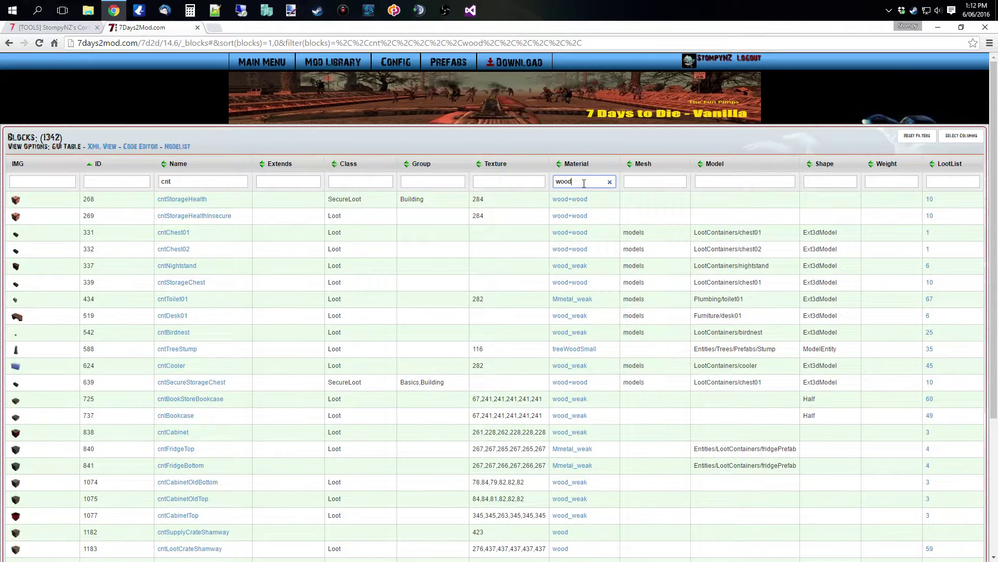
{"action": "scroll", "coordinate": [590, 267], "scroll_direction": "down", "scroll_amount": 3}
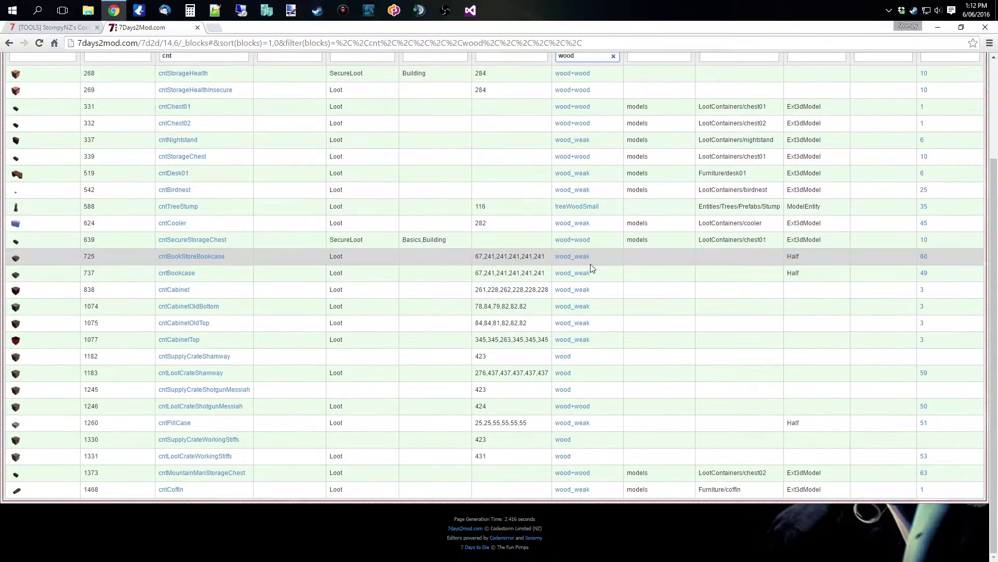
{"action": "scroll", "coordinate": [591, 268], "scroll_direction": "up", "scroll_amount": 3}
{"action": "left_click", "coordinate": [918, 136]}
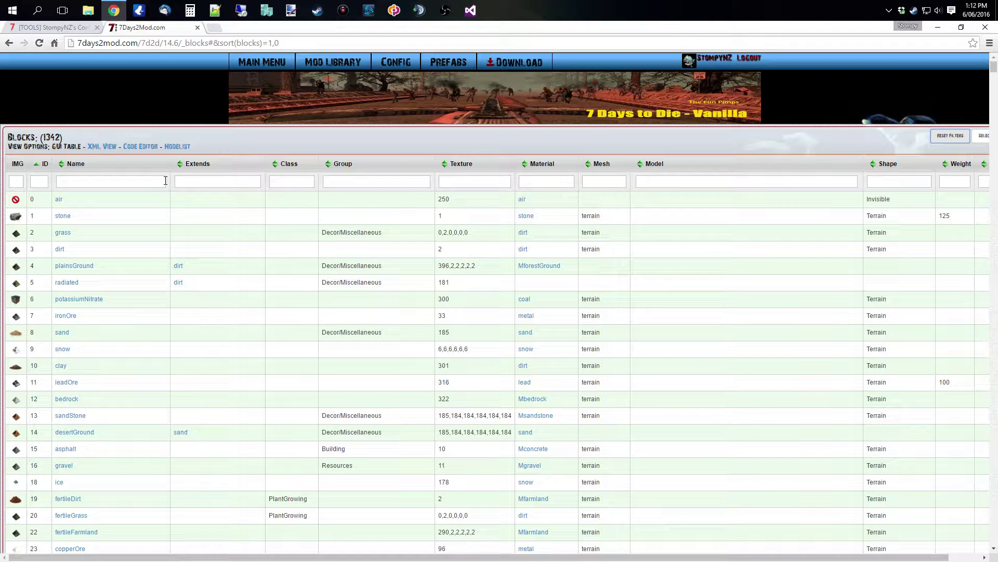
- Sort the blocks table by Name in descending order, adding Texture descending as the secondary sort
{"action": "left_click", "coordinate": [87, 166]}
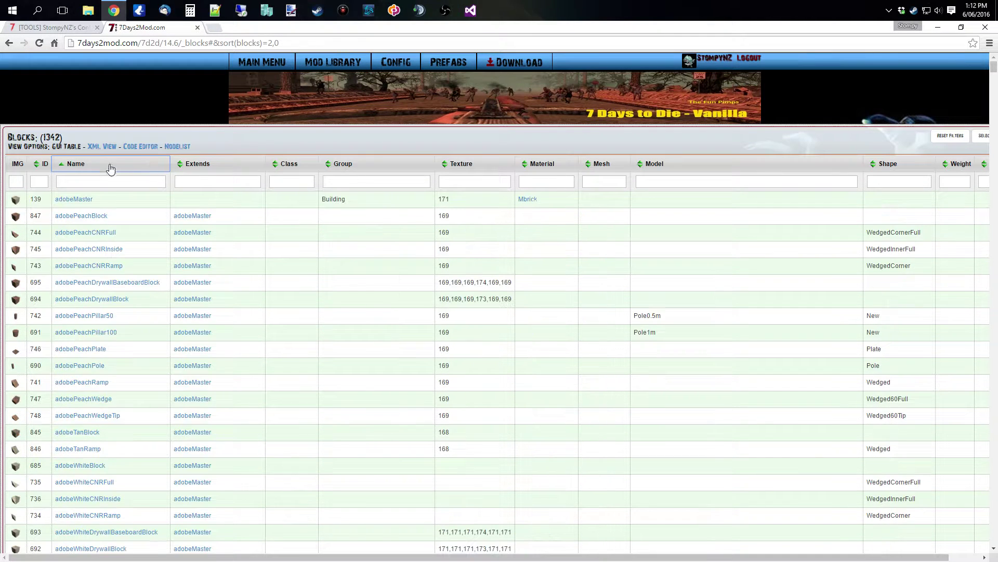
{"action": "left_click", "coordinate": [464, 167]}
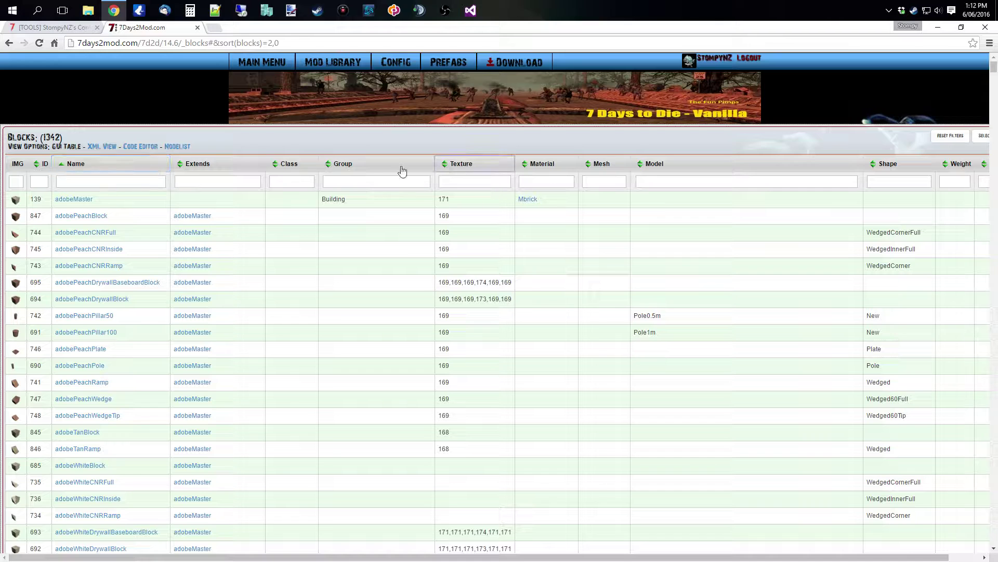
{"action": "left_click", "coordinate": [104, 167]}
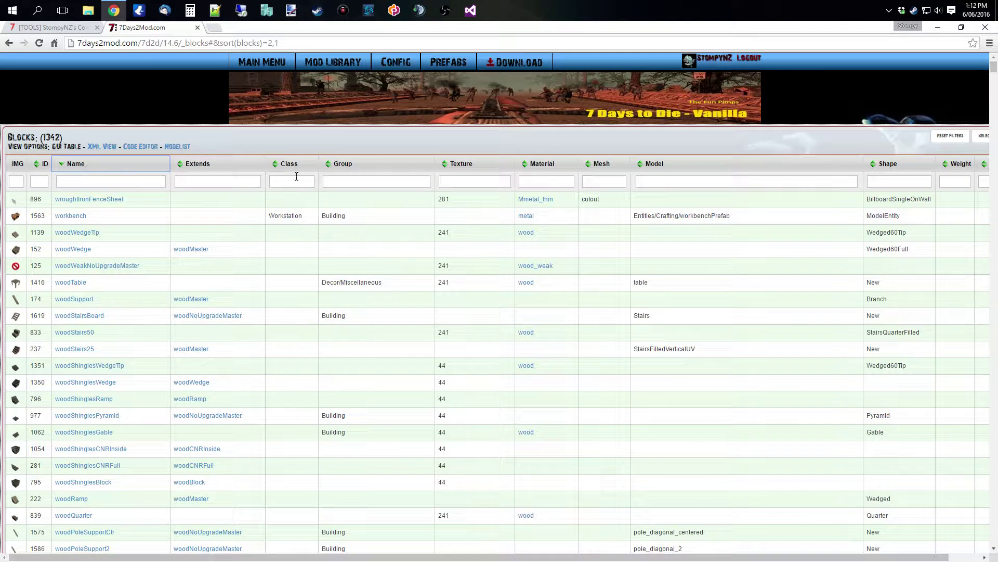
{"action": "left_click", "coordinate": [467, 167], "text": "shift"}
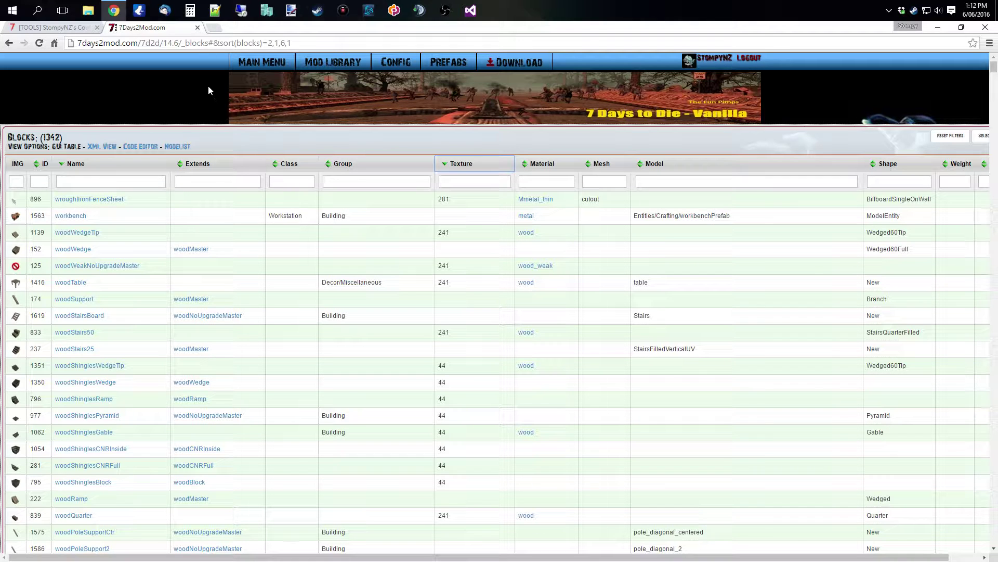
- Sort the blocks table by Material descending and secondarily by Name descending, and browse the sorted rows
{"action": "left_click", "coordinate": [99, 168]}
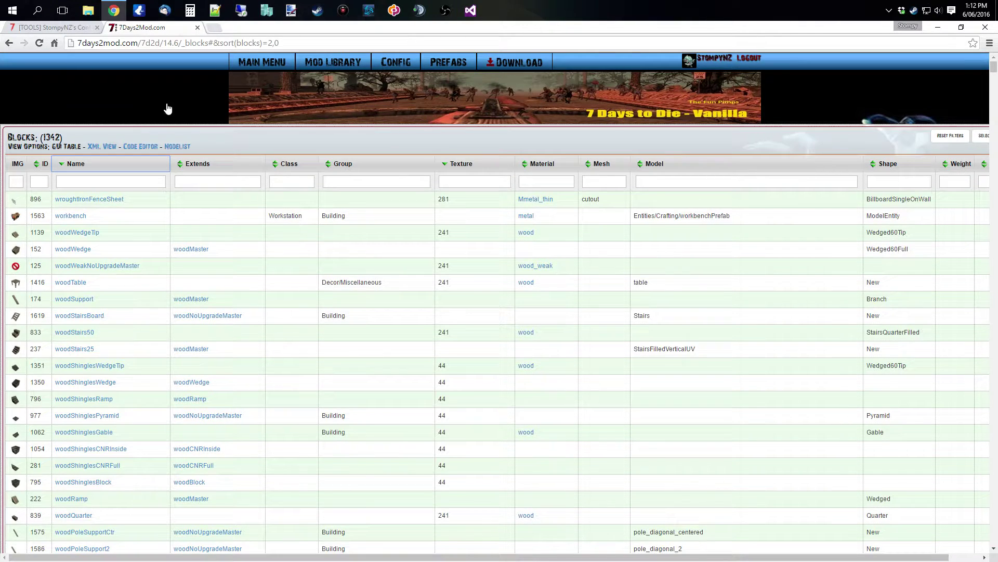
{"action": "left_click", "coordinate": [543, 165], "text": "shift"}
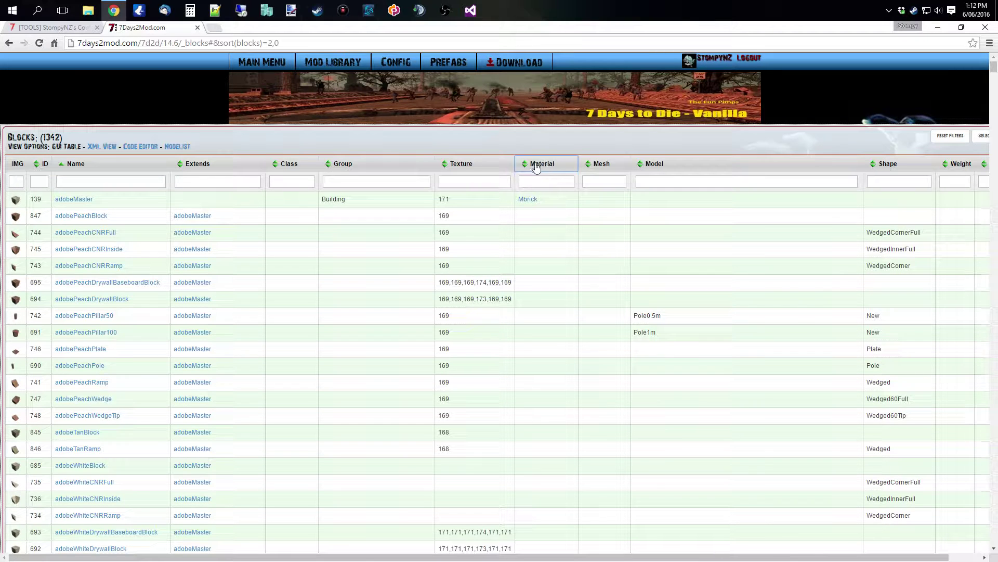
{"action": "left_click", "coordinate": [533, 166]}
{"action": "left_click", "coordinate": [78, 165], "text": "shift"}
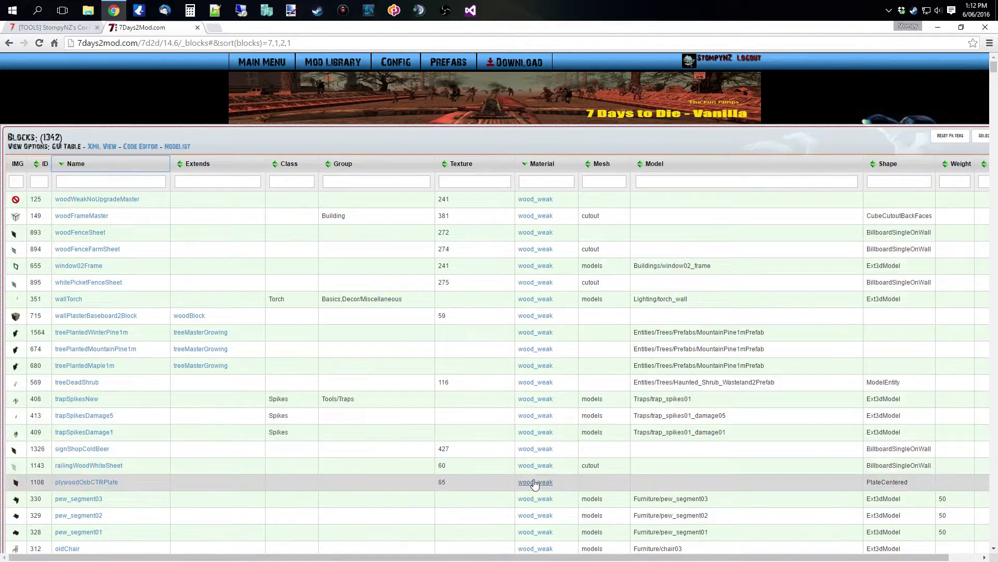
{"action": "scroll", "coordinate": [535, 478], "scroll_direction": "down", "scroll_amount": 15}
{"action": "scroll", "coordinate": [535, 480], "scroll_direction": "down", "scroll_amount": 8}
{"action": "scroll", "coordinate": [138, 279], "scroll_direction": "up", "scroll_amount": 14}
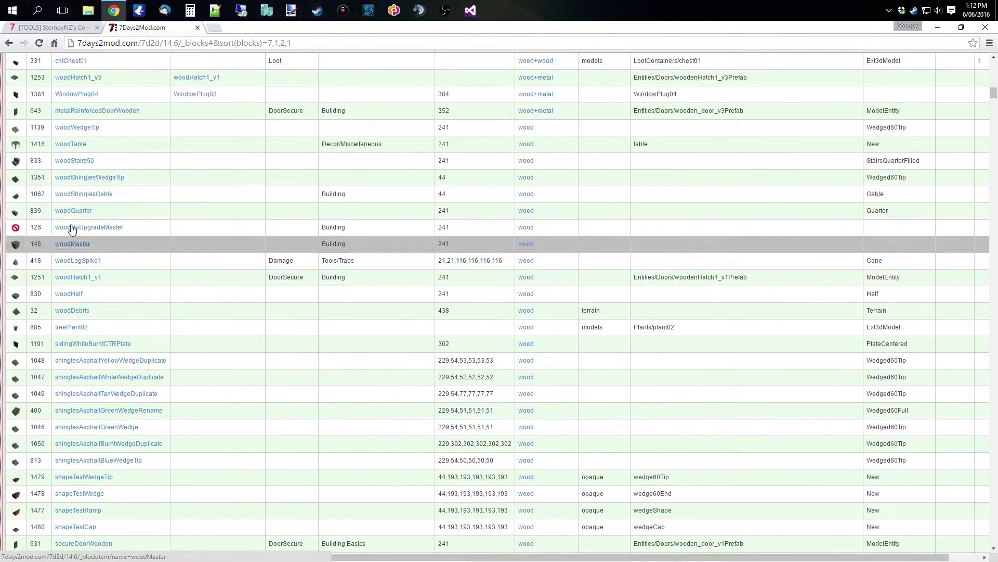
{"action": "scroll", "coordinate": [123, 312], "scroll_direction": "up", "scroll_amount": 10}
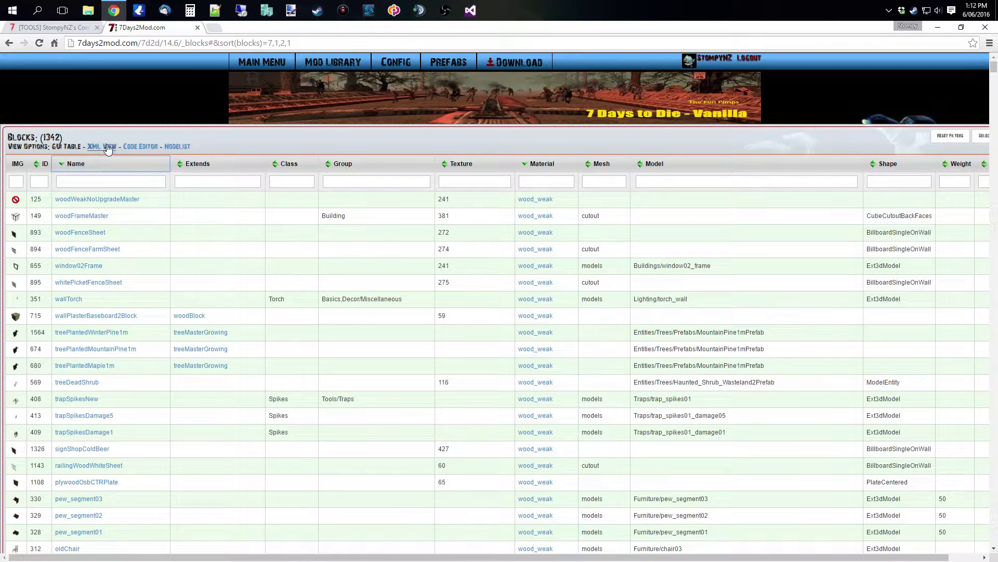
- Switch the blocks to XML View and examine the xPath /root/Data/Config/file[6]/blocks by highlighting it
{"action": "left_click", "coordinate": [107, 147]}
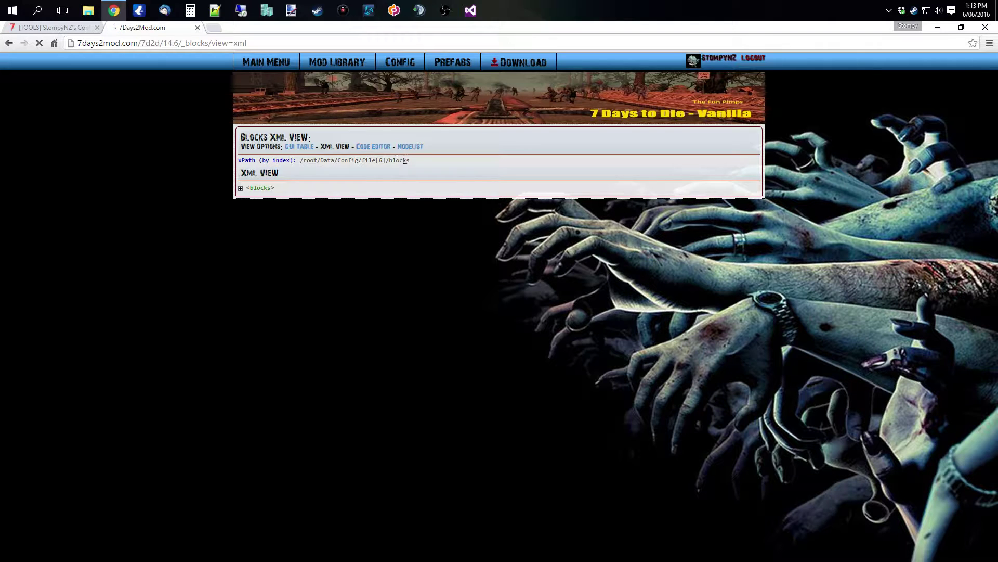
{"action": "left_click_drag", "start_coordinate": [415, 160], "coordinate": [366, 162]}
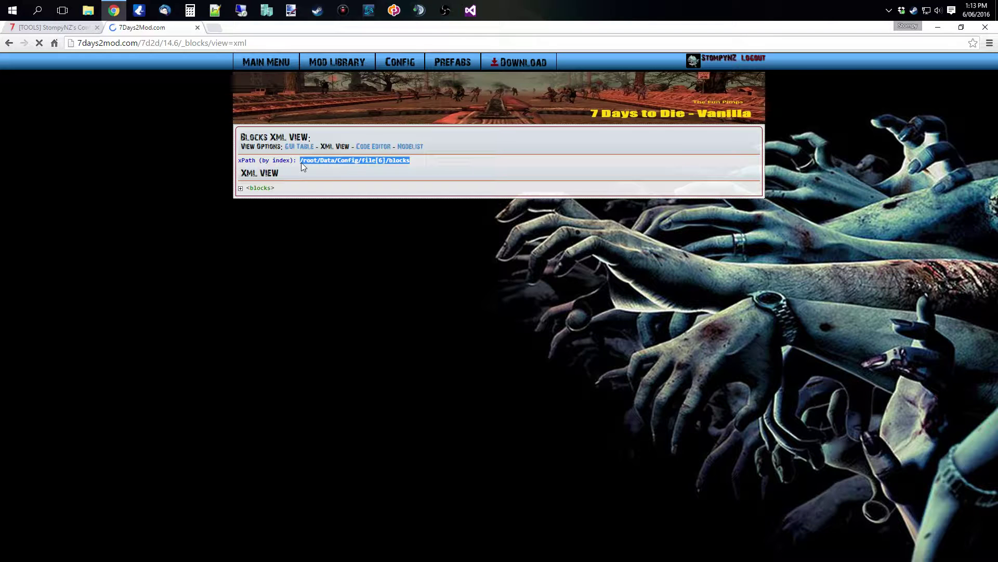
{"action": "left_click", "coordinate": [161, 202]}
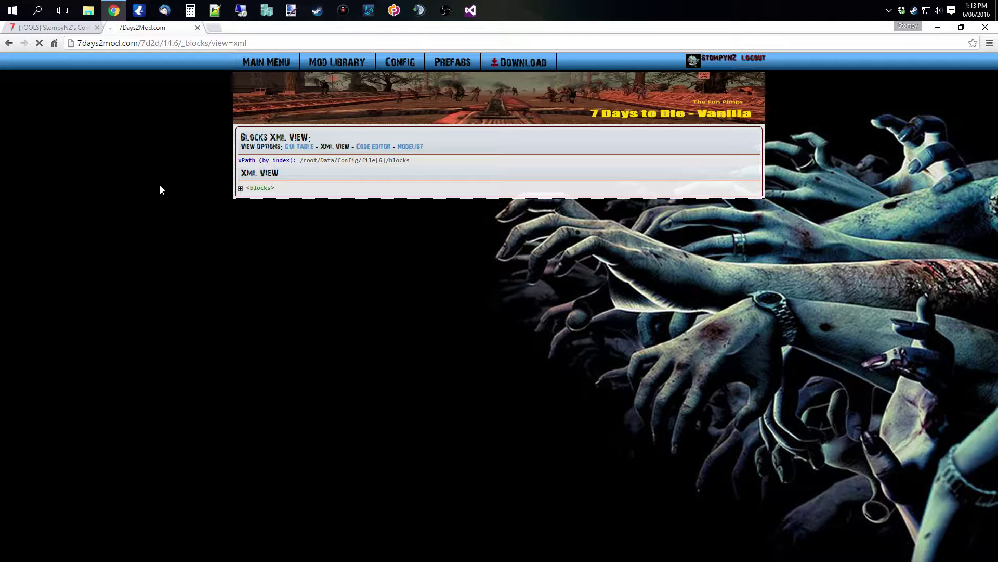
- Open the blocks' Code Editor in a new browser tab and look over the XML code
{"action": "middle_click", "coordinate": [375, 147]}
{"action": "left_click", "coordinate": [250, 27]}
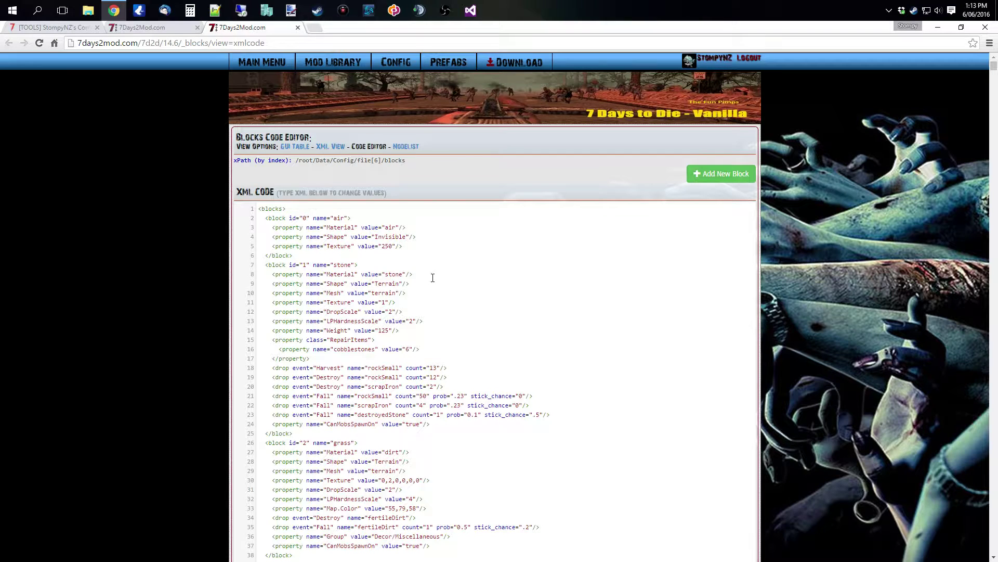
{"action": "scroll", "coordinate": [429, 273], "scroll_direction": "down", "scroll_amount": 6}
{"action": "scroll", "coordinate": [422, 281], "scroll_direction": "up", "scroll_amount": 6}
- Duplicate the stone block (id 1) directly below itself in the blocks XML code and discard the changes
{"action": "key", "text": "shift+Down"}
{"action": "key", "text": "shift+Down"}
{"action": "key", "text": "shift+Down"}
{"action": "key", "text": "shift+Down"}
{"action": "key", "text": "shift+Down"}
{"action": "key", "text": "shift+Down"}
{"action": "key", "text": "shift+Down"}
{"action": "key", "text": "shift+Down"}
{"action": "key", "text": "shift+Down"}
{"action": "key", "text": "shift+Down"}
{"action": "key", "text": "shift+Down"}
{"action": "key", "text": "shift+Down"}
{"action": "key", "text": "shift+Down"}
{"action": "key", "text": "shift+Down"}
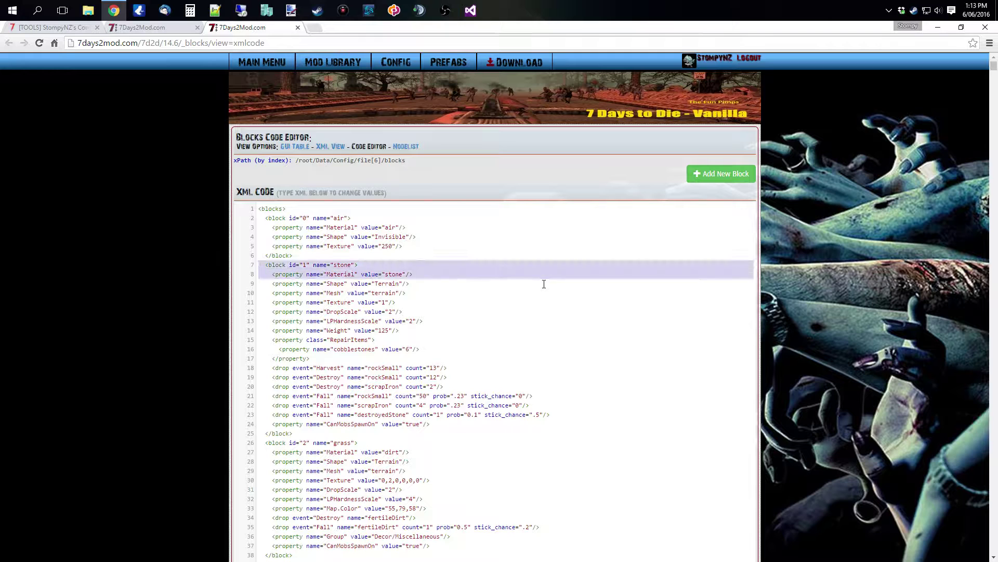
{"action": "key", "text": "shift+Down"}
{"action": "key", "text": "shift+Down"}
{"action": "key", "text": "shift+Down"}
{"action": "key", "text": "shift+Down"}
{"action": "key", "text": "shift+Down"}
{"action": "key", "text": "shift+Down"}
{"action": "key", "text": "shift+Down"}
{"action": "key", "text": "shift+Down"}
{"action": "key", "text": "shift+Down"}
{"action": "key", "text": "shift+Down"}
{"action": "key", "text": "shift+Down"}
{"action": "key", "text": "shift+Down"}
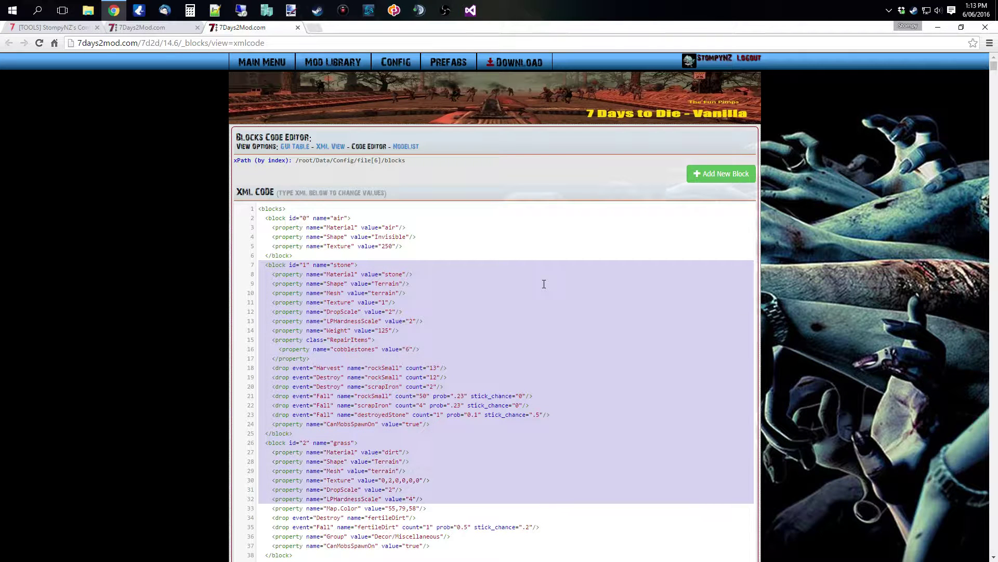
{"action": "key", "text": "shift+Up"}
{"action": "key", "text": "shift+Up"}
{"action": "key", "text": "shift+Up"}
{"action": "key", "text": "shift+Up"}
{"action": "key", "text": "shift+Up"}
{"action": "key", "text": "shift+Up"}
{"action": "key", "text": "shift+Up"}
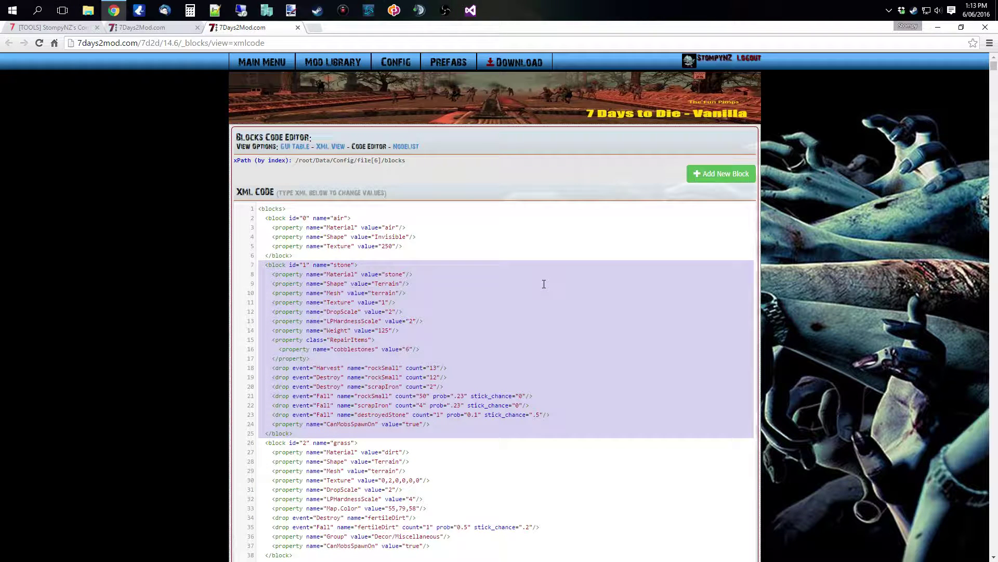
{"action": "key", "text": "ctrl+c"}
{"action": "key", "text": "Right"}
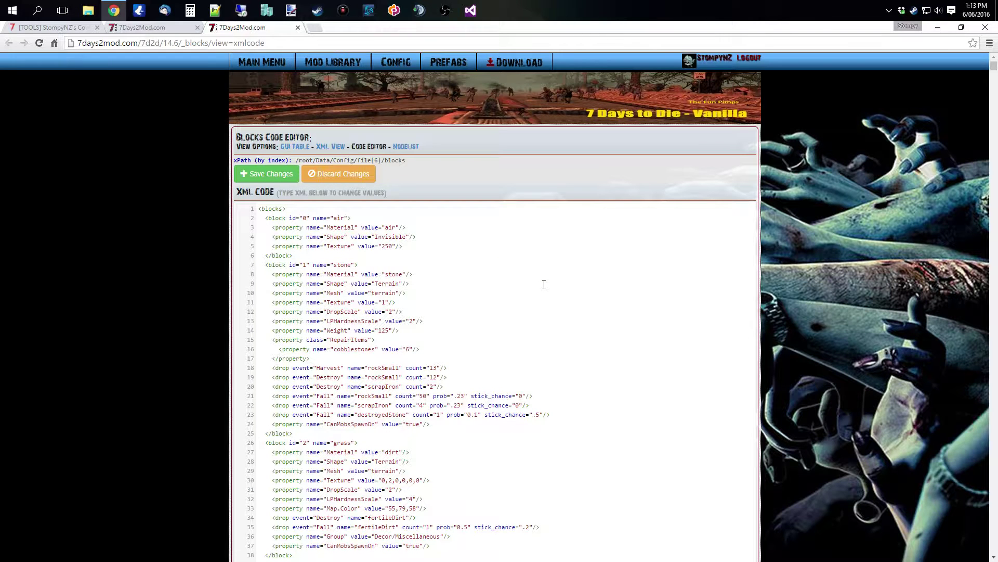
{"action": "key", "text": "ctrl+v"}
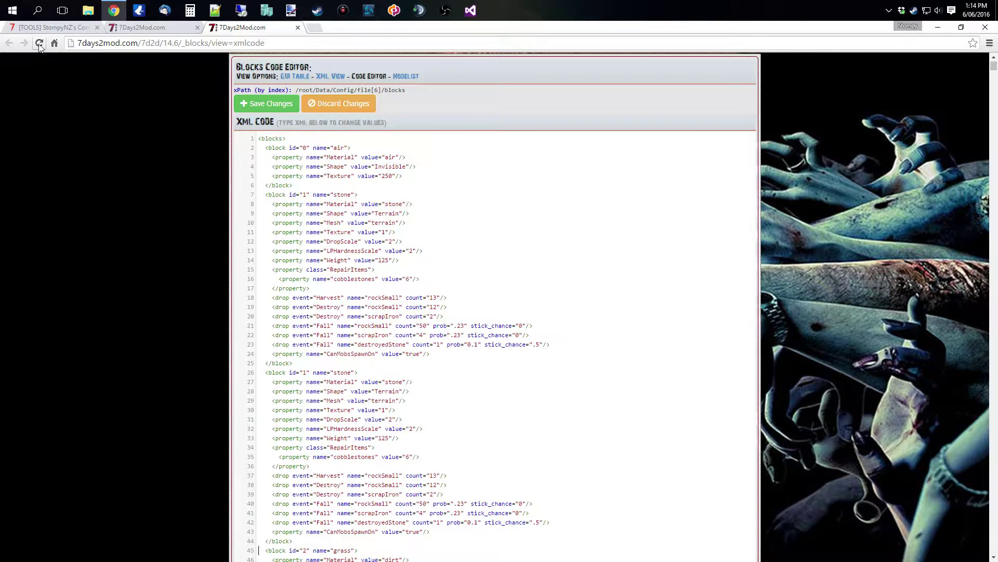
{"action": "scroll", "coordinate": [186, 312], "scroll_direction": "up", "scroll_amount": 2}
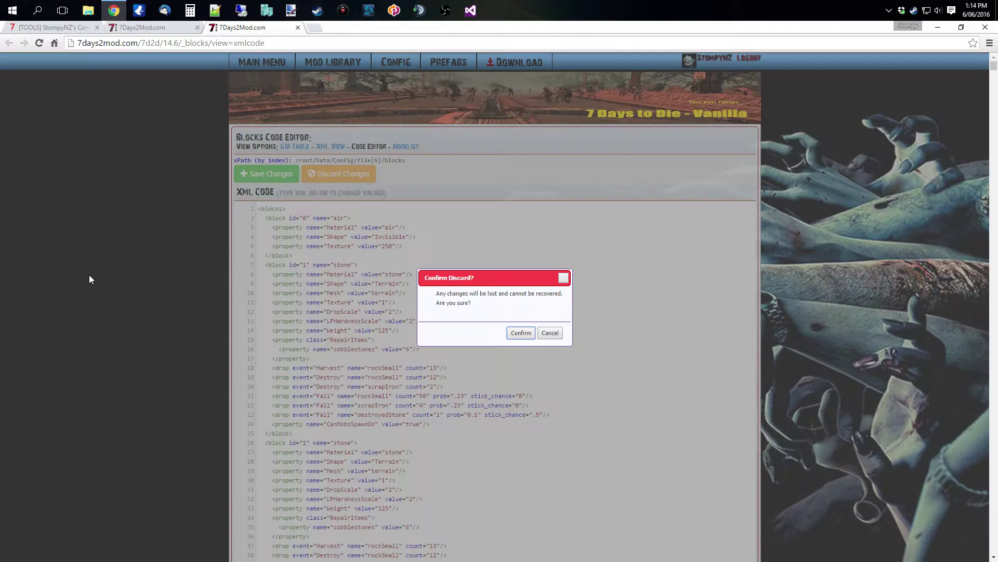
{"action": "left_click", "coordinate": [521, 333]}
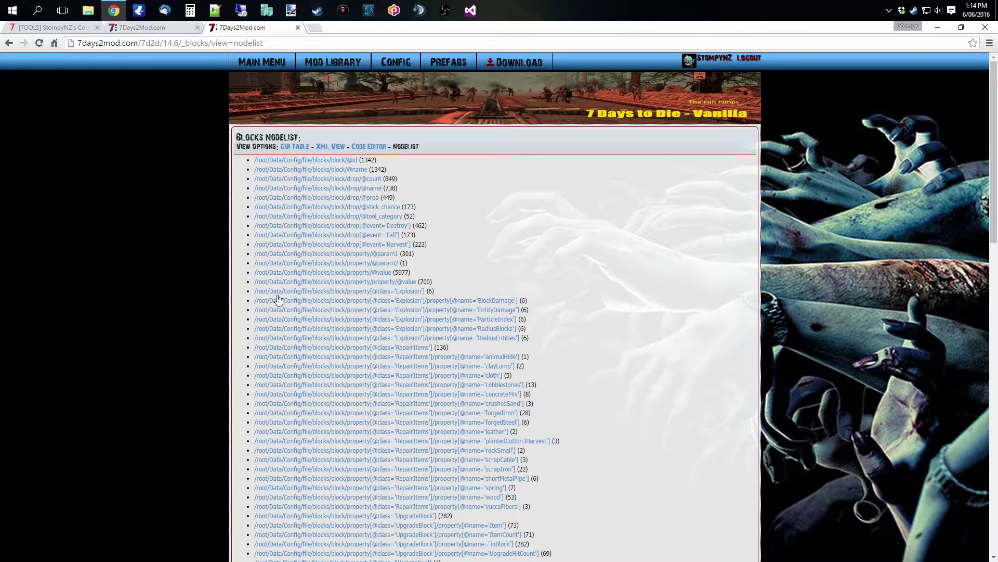
{"action": "scroll", "coordinate": [619, 347], "scroll_direction": "down", "scroll_amount": 5}
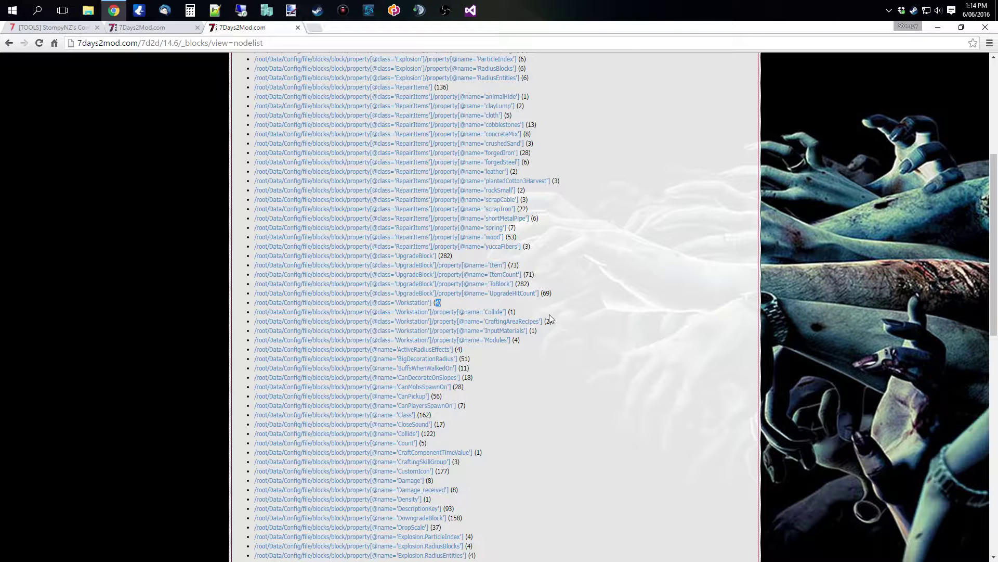
{"action": "left_click", "coordinate": [405, 303]}
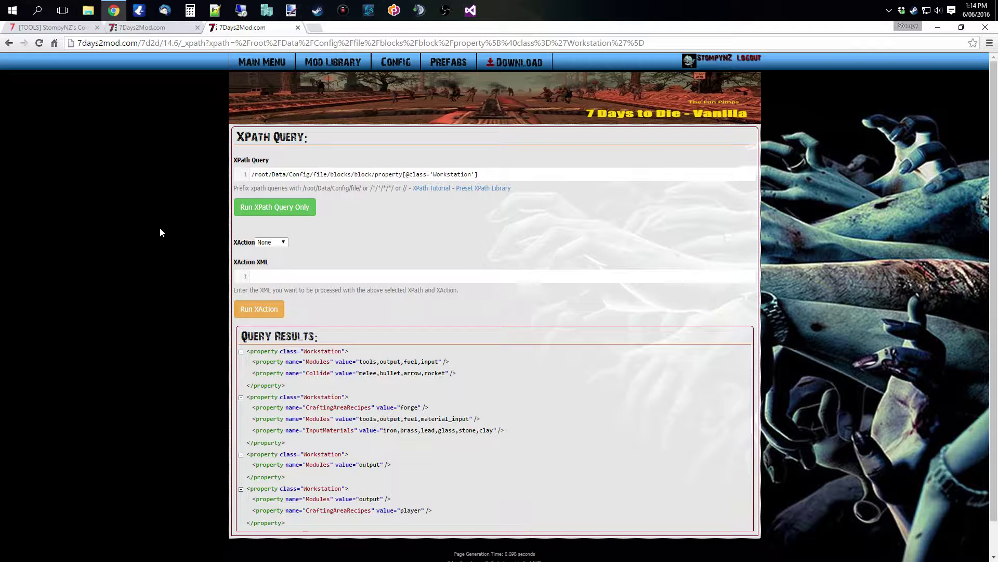
{"action": "scroll", "coordinate": [161, 234], "scroll_direction": "down", "scroll_amount": 1}
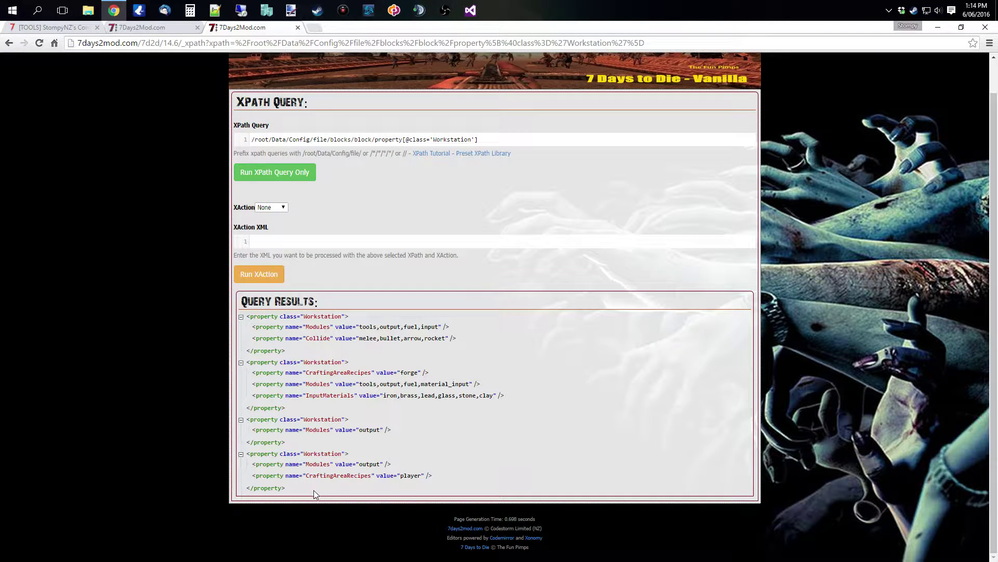
{"action": "left_click", "coordinate": [298, 27]}
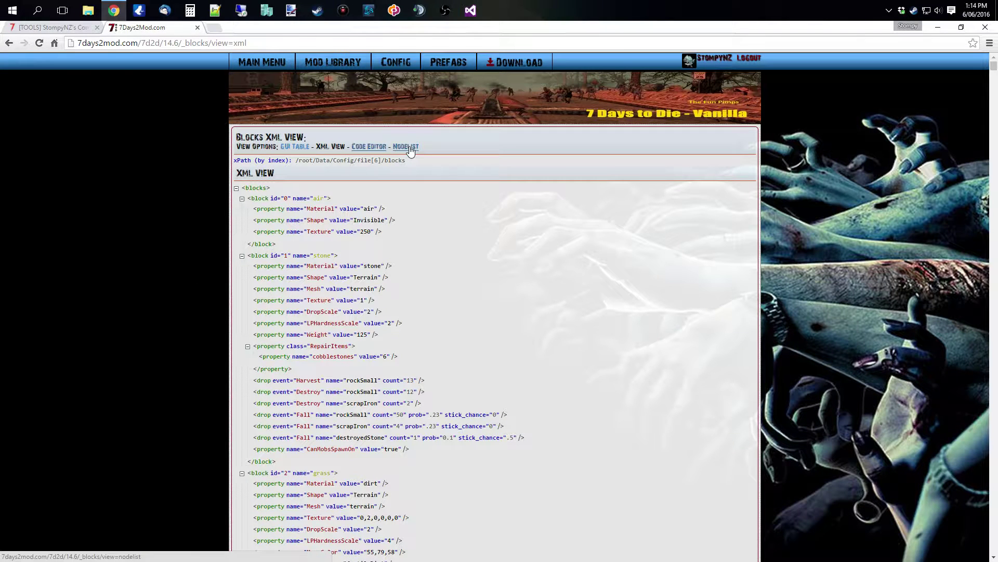
- Collapse the stone block in the XML View and switch the blocks back to the GUI Table
{"action": "left_click", "coordinate": [242, 255]}
{"action": "left_click", "coordinate": [242, 200]}
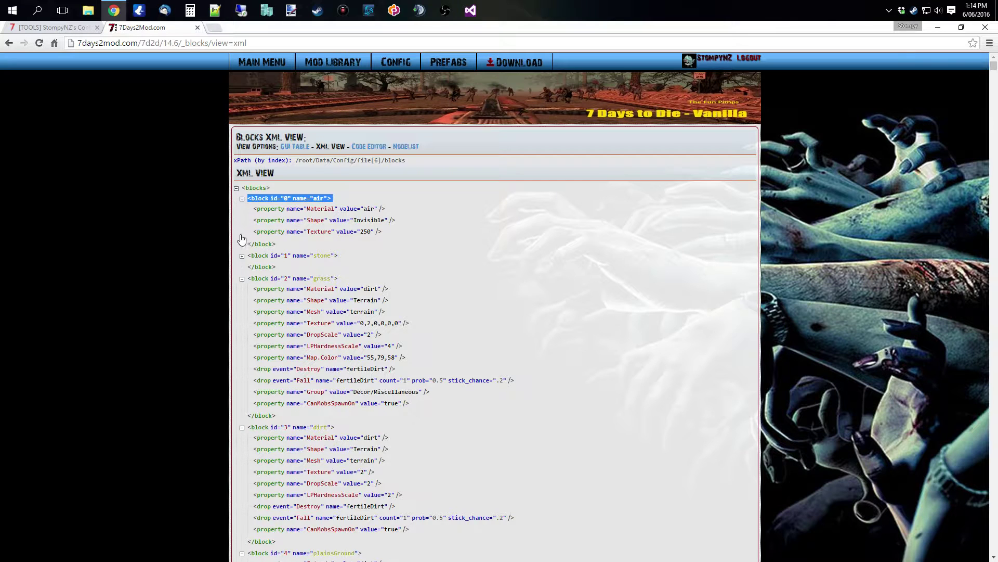
{"action": "left_click", "coordinate": [292, 148]}
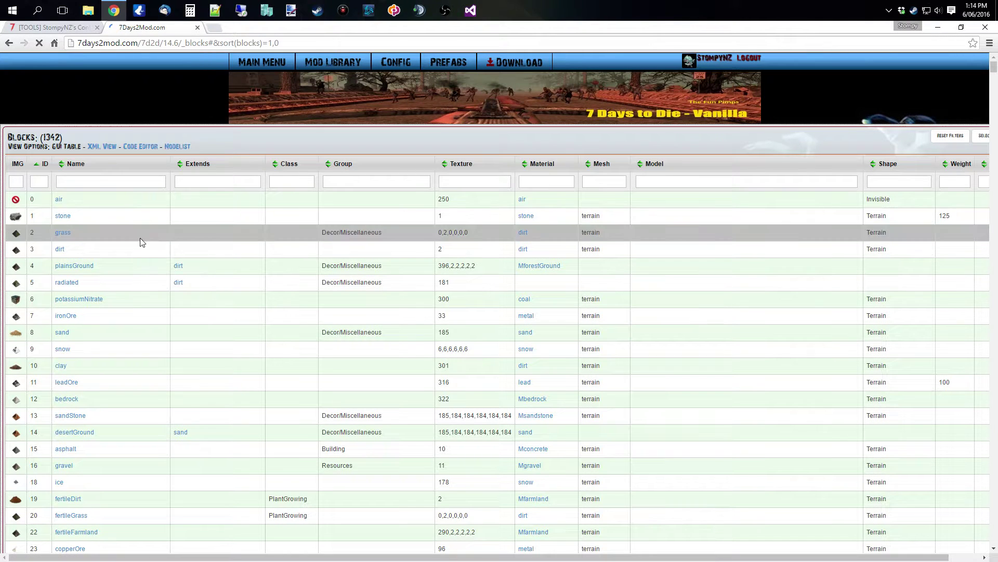
- Open the stone block's details, look over its XML View, and return to its GUI View
{"action": "left_click", "coordinate": [63, 216]}
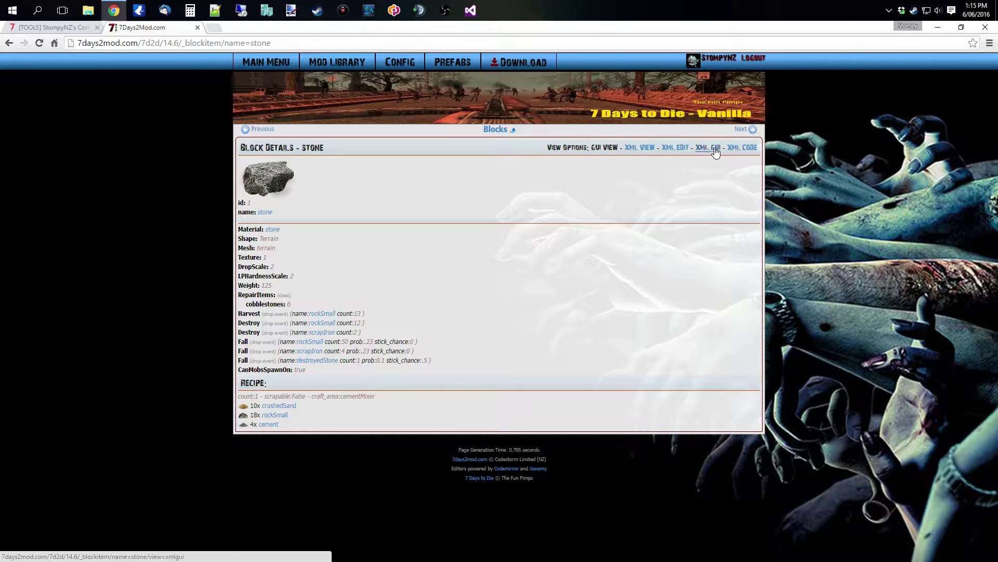
{"action": "left_click", "coordinate": [644, 150]}
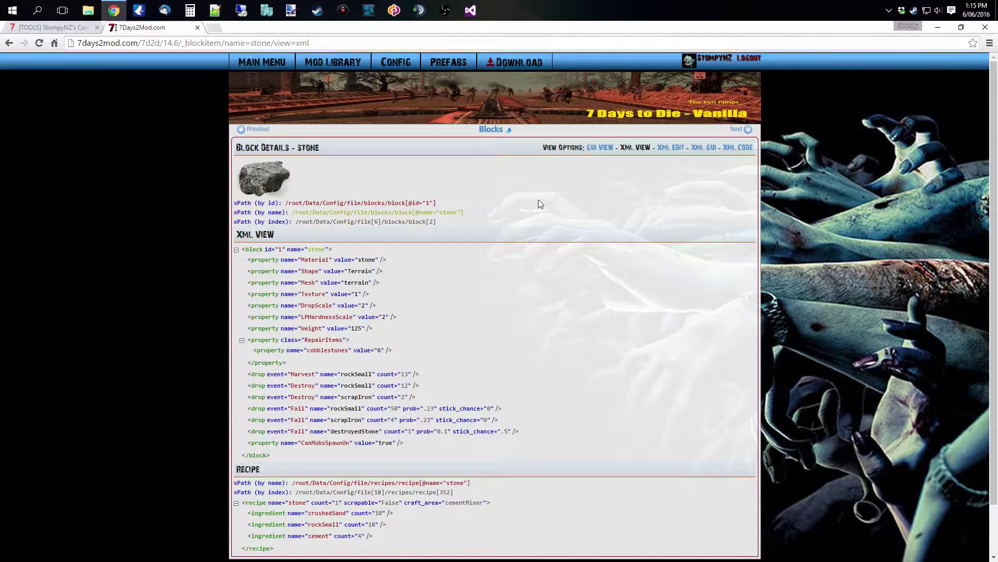
{"action": "scroll", "coordinate": [540, 200], "scroll_direction": "down", "scroll_amount": 1}
{"action": "scroll", "coordinate": [544, 207], "scroll_direction": "up", "scroll_amount": 1}
{"action": "left_click", "coordinate": [599, 148]}
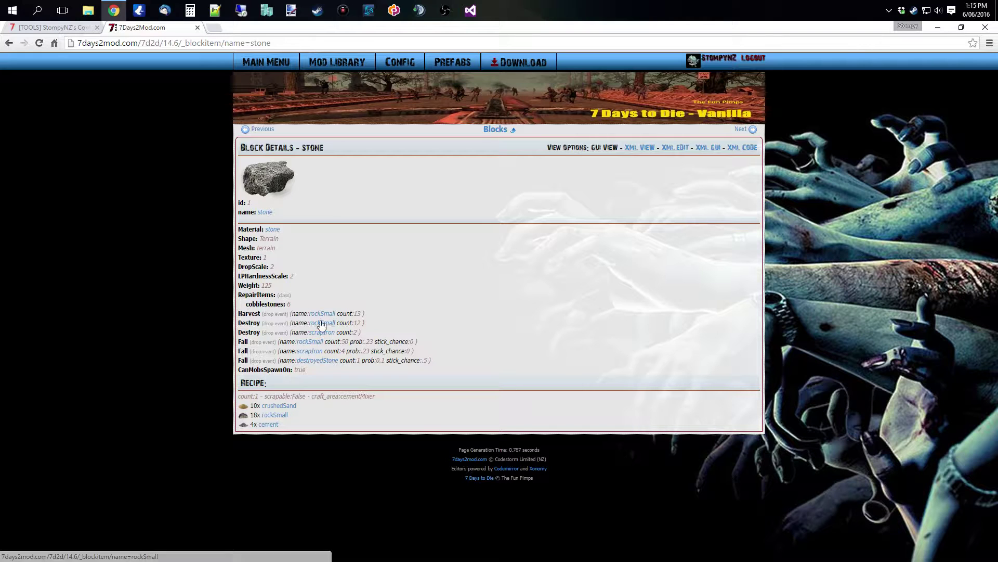
- Open the stone material in a new browser tab, look over its related blocks and items, and close the tab
{"action": "middle_click", "coordinate": [278, 230]}
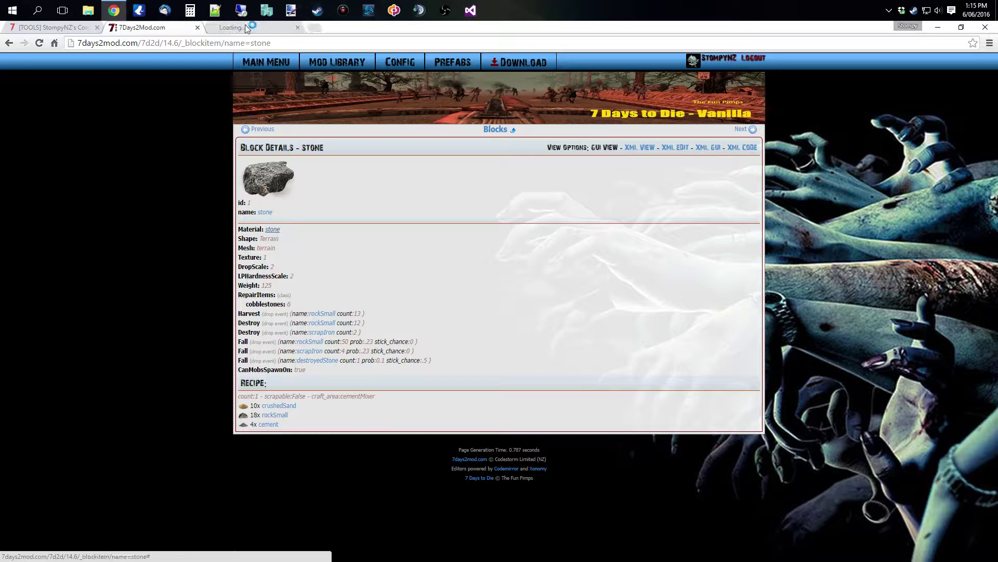
{"action": "left_click", "coordinate": [249, 27]}
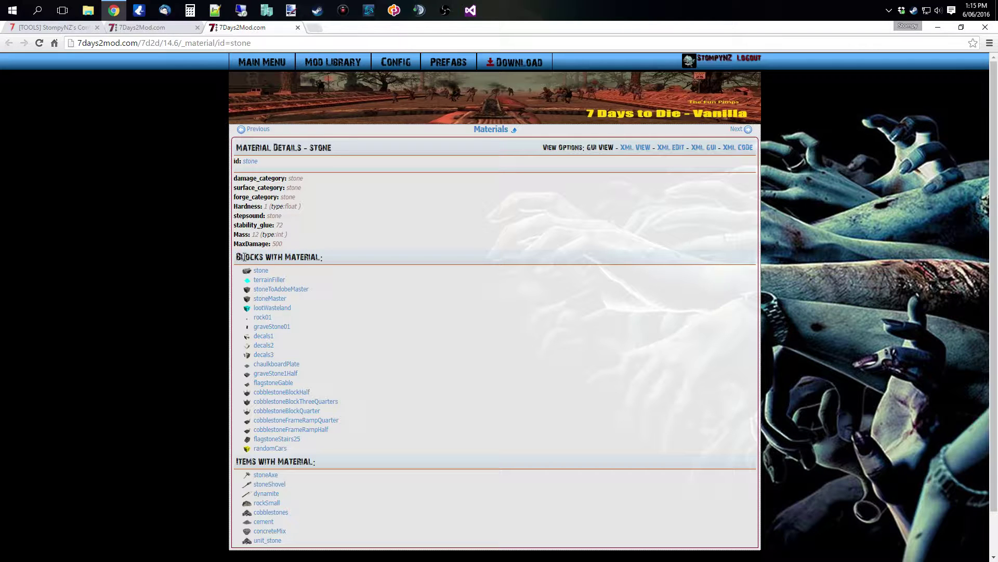
{"action": "scroll", "coordinate": [198, 306], "scroll_direction": "down", "scroll_amount": 3}
{"action": "scroll", "coordinate": [188, 289], "scroll_direction": "up", "scroll_amount": 3}
{"action": "left_click", "coordinate": [298, 27]}
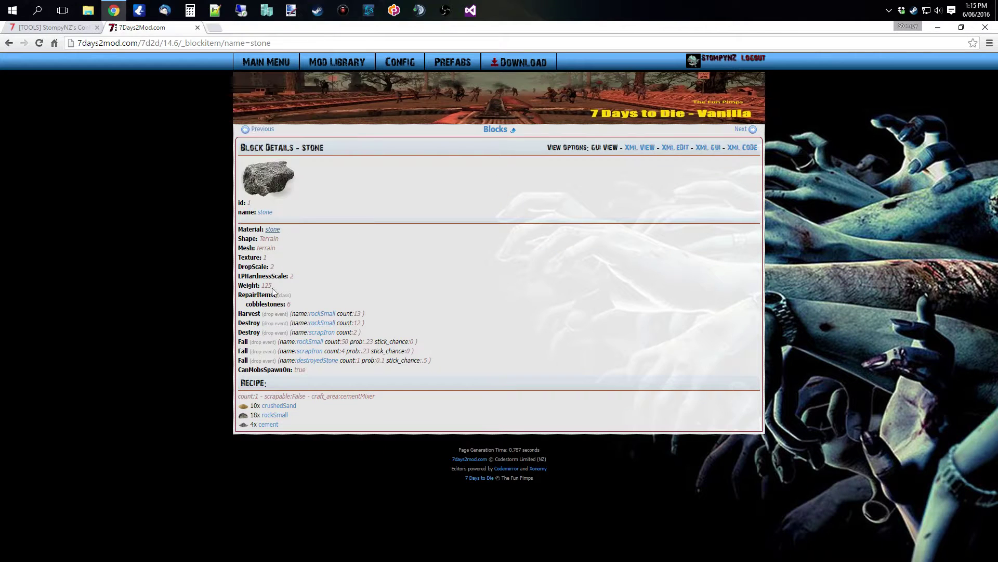
- Open the stone block's XML Code and insert blank lines below the opening block tag and the RepairItems property tag
{"action": "left_click", "coordinate": [749, 148]}
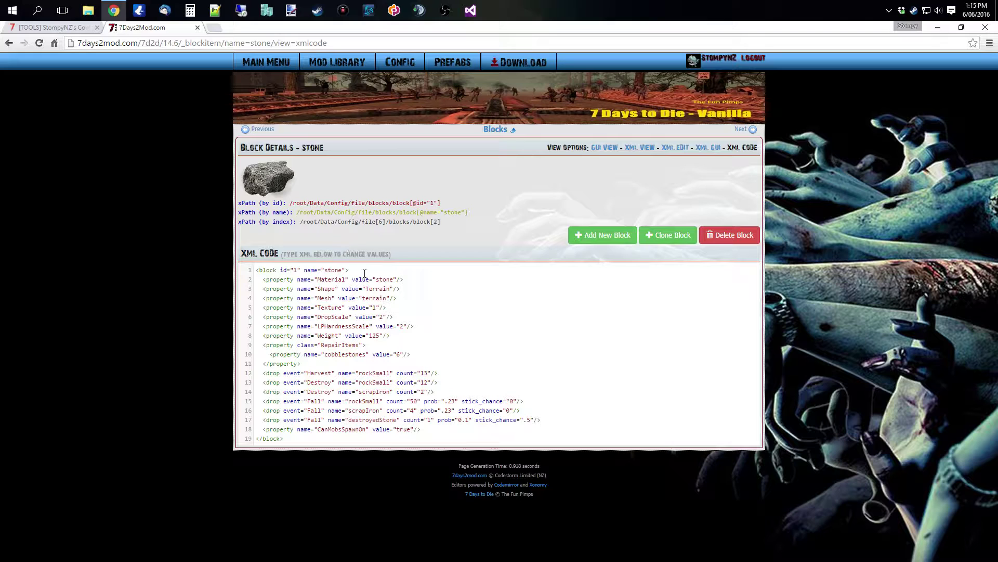
{"action": "key", "text": "Return"}
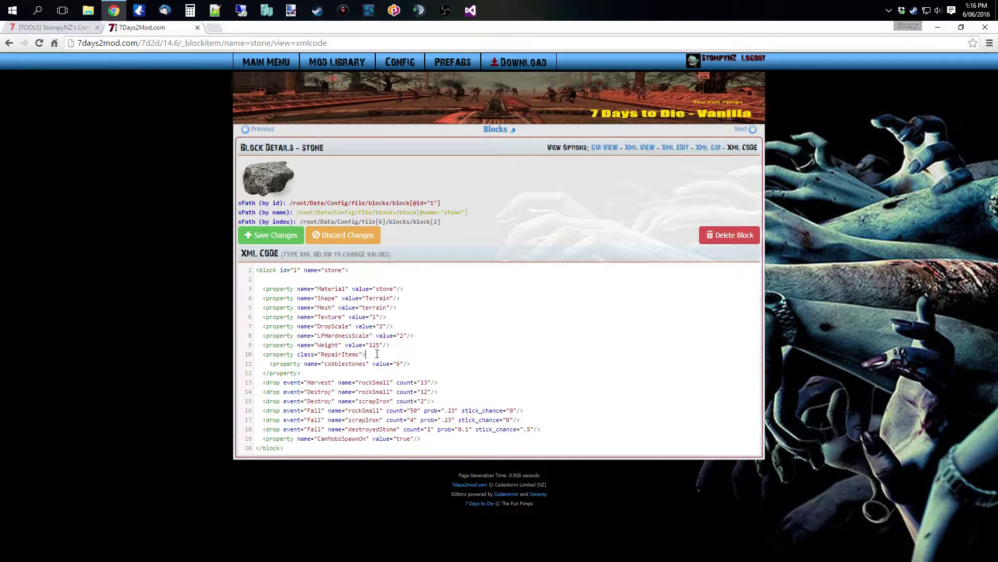
{"action": "key", "text": "Return"}
{"action": "key", "text": "Return"}
{"action": "key", "text": "Return"}
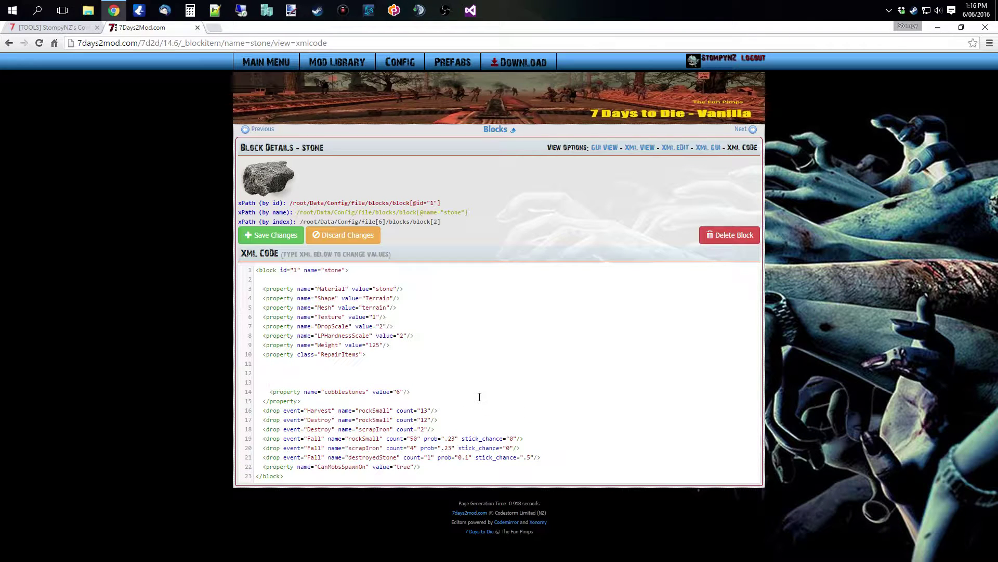
- Enter the test text "sdfdsf" in the stone block's code and save the changes
{"action": "left_click", "coordinate": [438, 318]}
{"action": "type", "text": "sdfdsf"}
{"action": "left_click", "coordinate": [277, 237]}
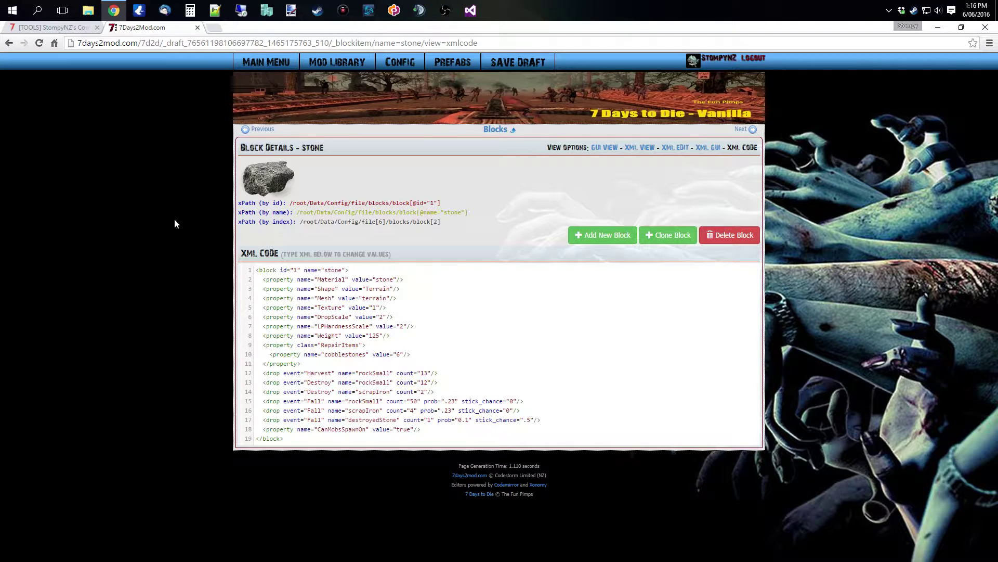
- Highlight the draft identifier in the page address and look over the stone block in XML Edit and XML GUI
{"action": "double_click", "coordinate": [165, 44]}
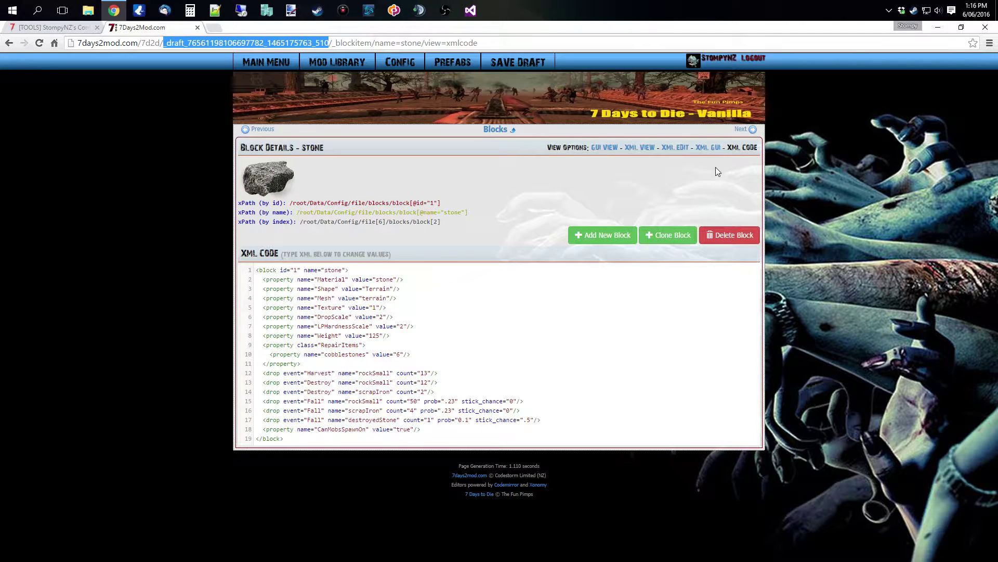
{"action": "left_click", "coordinate": [678, 148]}
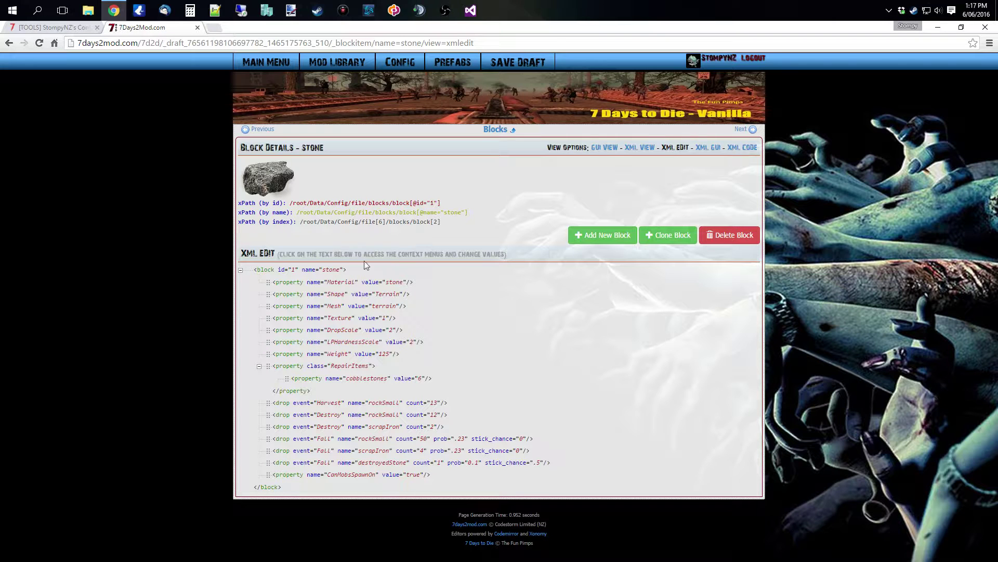
{"action": "left_click", "coordinate": [708, 151]}
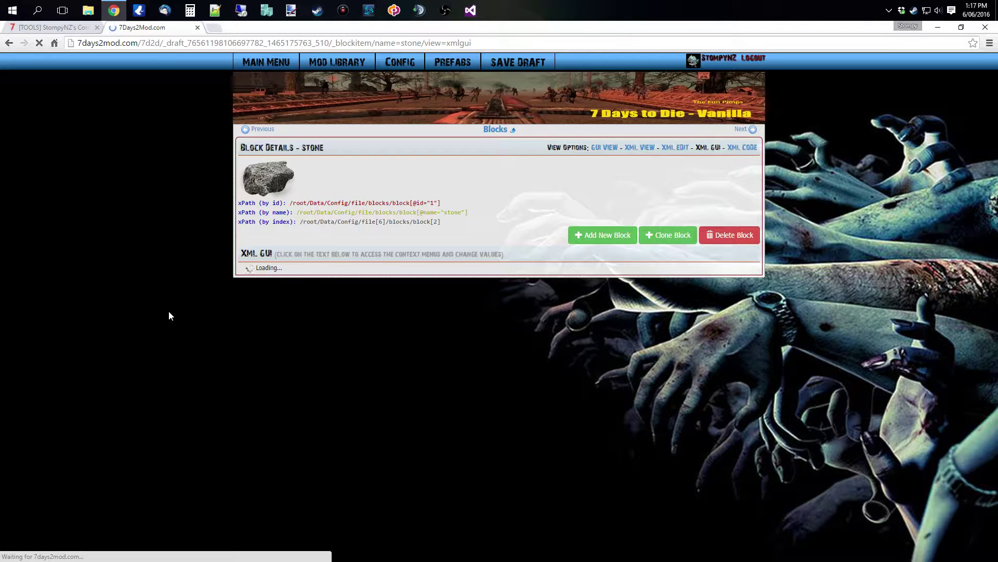
{"action": "scroll", "coordinate": [172, 299], "scroll_direction": "down", "scroll_amount": 1}
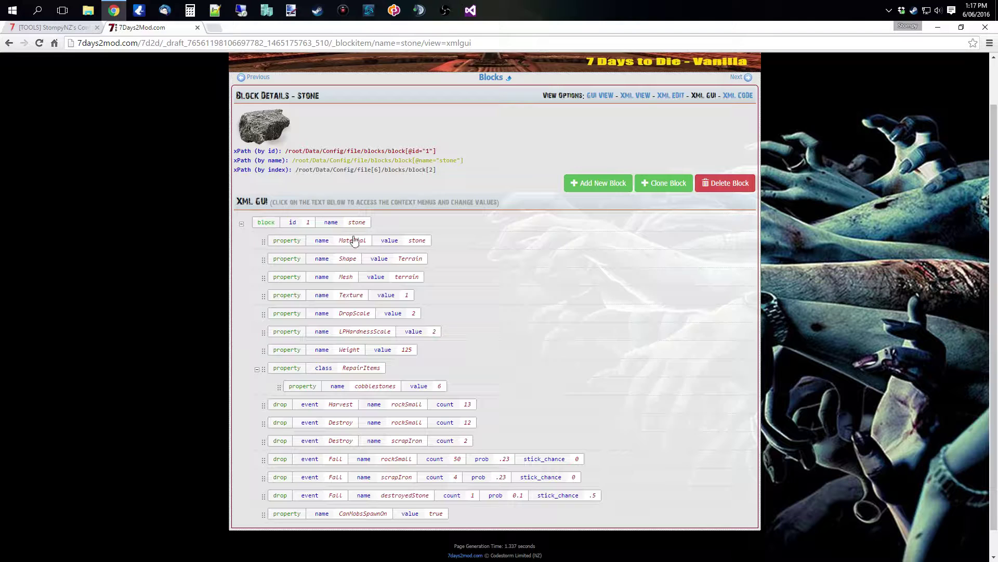
- Check the block element's add options, set the id to the next unused id, and reload the page to drop the change
{"action": "left_click", "coordinate": [266, 223]}
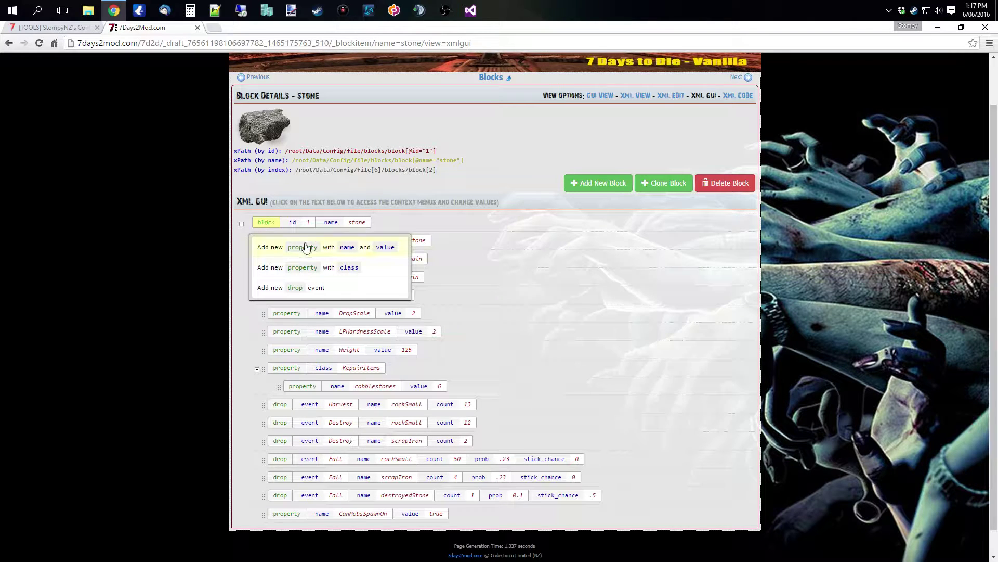
{"action": "left_click", "coordinate": [118, 280]}
{"action": "left_click", "coordinate": [293, 222]}
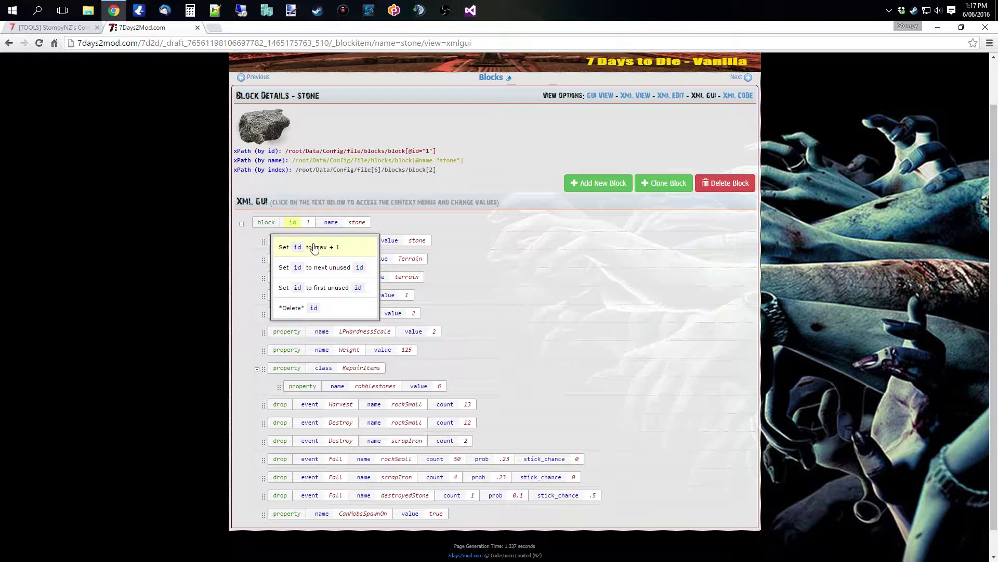
{"action": "left_click", "coordinate": [337, 269]}
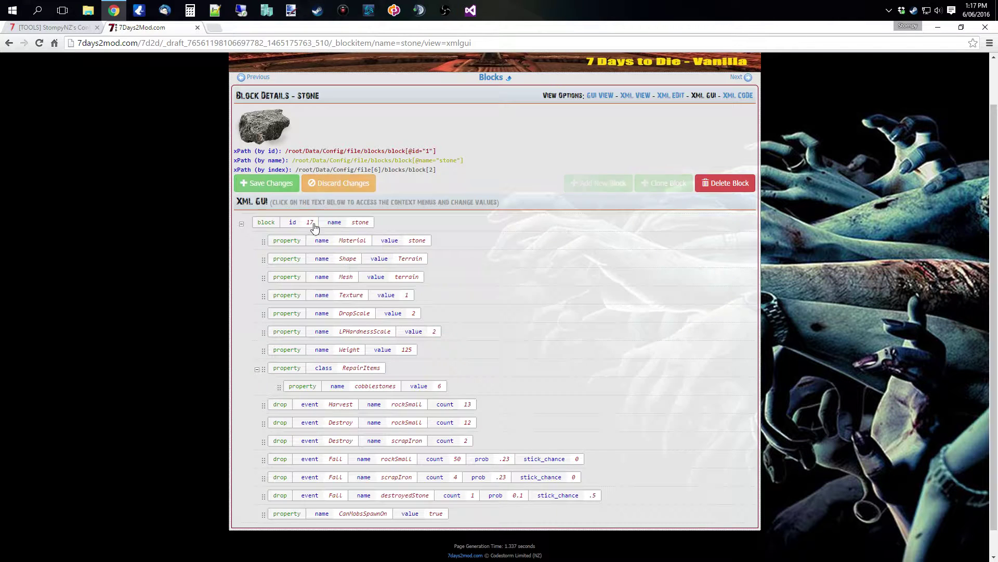
{"action": "left_click", "coordinate": [39, 43]}
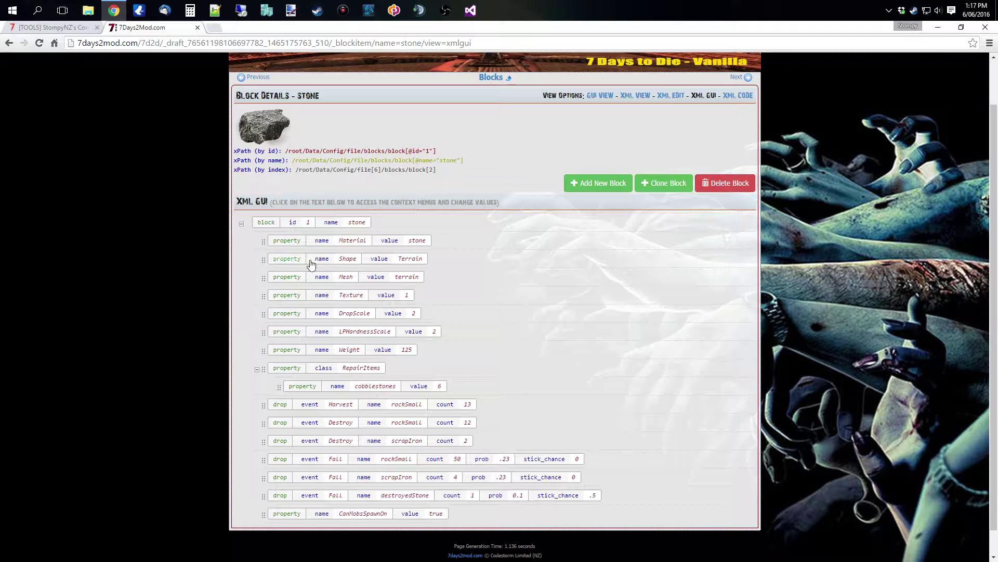
- Change the stone block's Material property name to "Materialx" and restore it to "Material"
{"action": "left_click", "coordinate": [358, 242]}
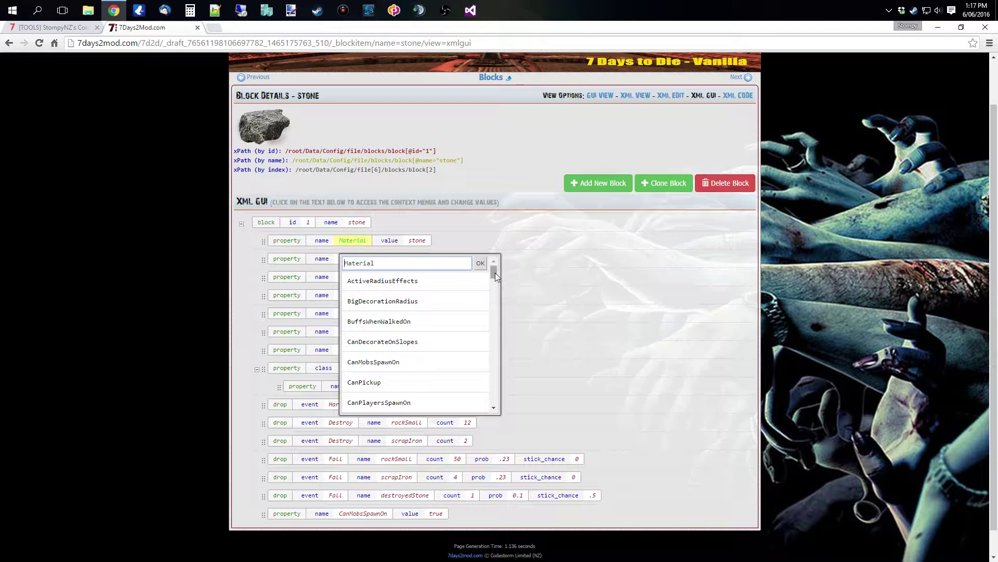
{"action": "mouse_move", "coordinate": [495, 273]}
{"action": "left_mouse_down"}
{"action": "mouse_move", "coordinate": [507, 414]}
{"action": "mouse_move", "coordinate": [506, 267]}
{"action": "left_mouse_up"}
{"action": "type", "text": "x"}
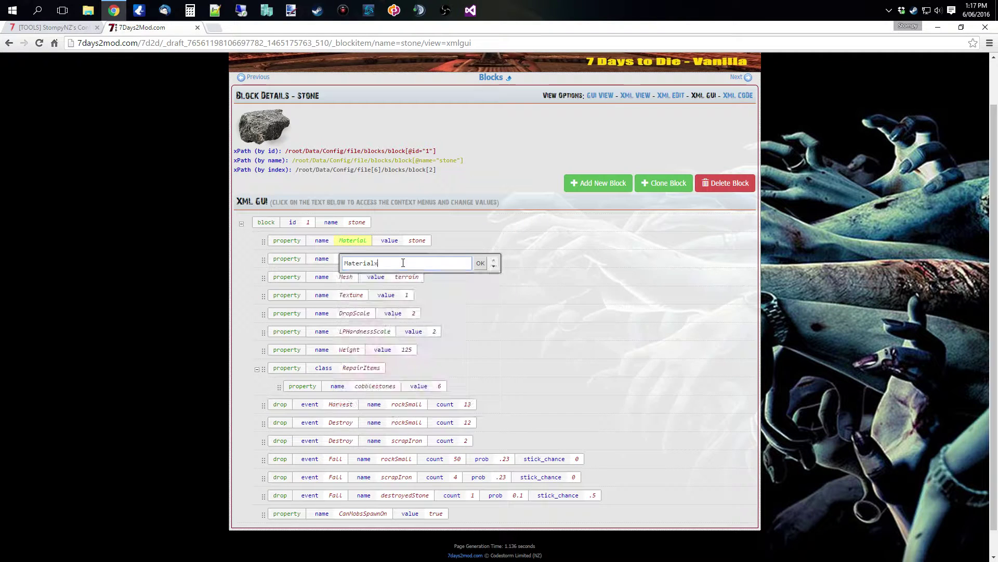
{"action": "key", "text": "Return"}
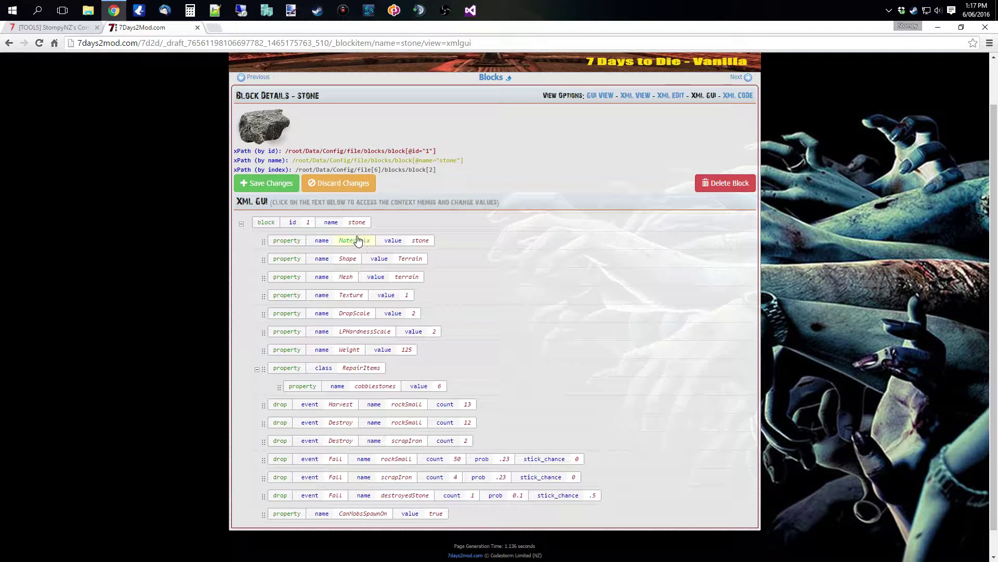
{"action": "left_click", "coordinate": [357, 242]}
{"action": "key", "text": "BackSpace"}
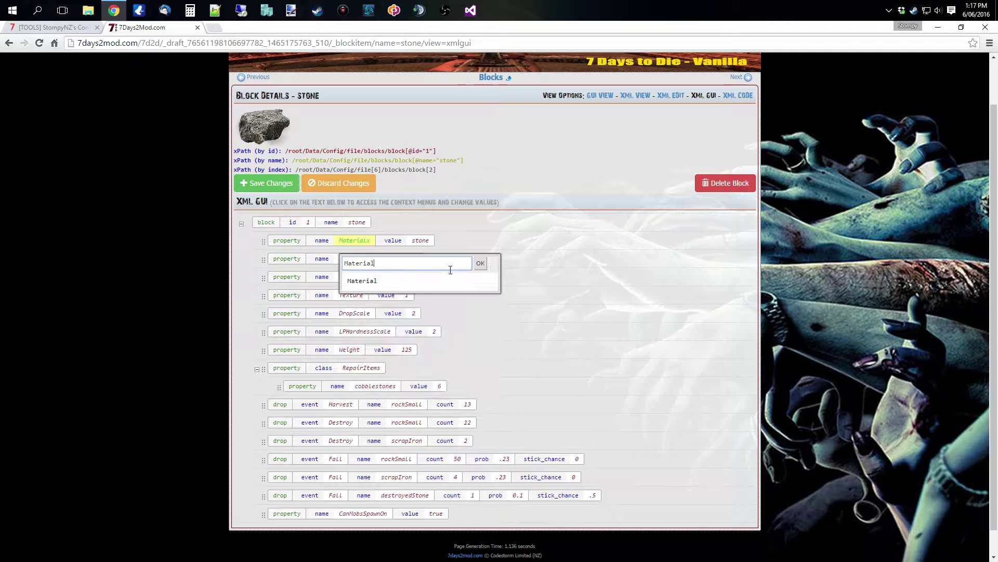
{"action": "left_click", "coordinate": [480, 264]}
- Check the value editor of the stone block's Material property and the name options for the cobblestones repair item
{"action": "left_click", "coordinate": [416, 242]}
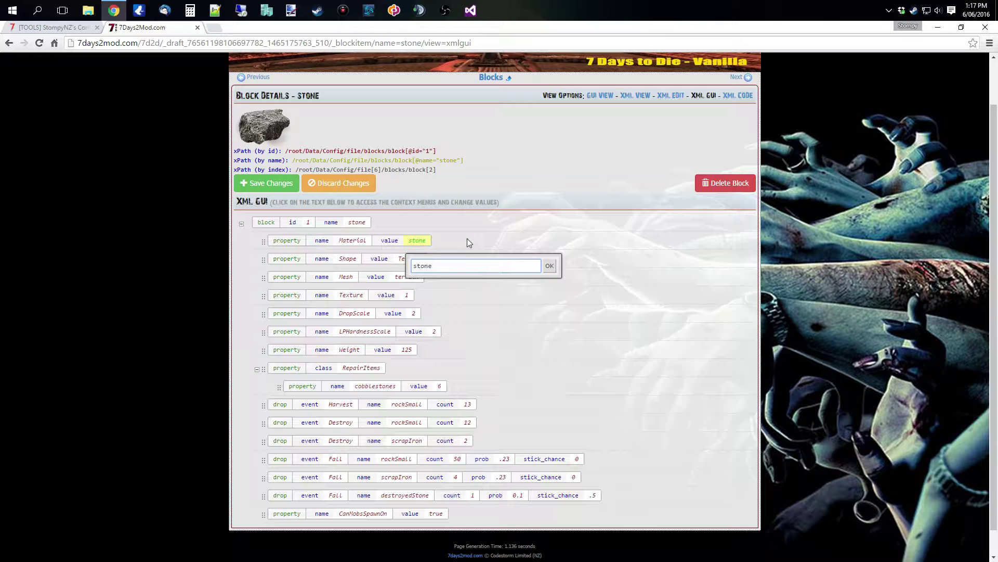
{"action": "key", "text": "Return"}
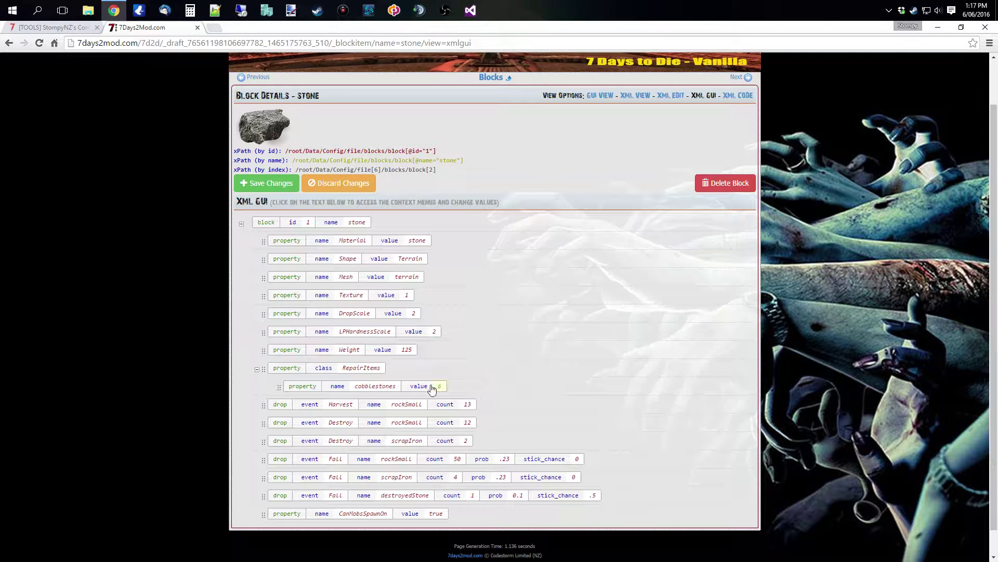
{"action": "left_click", "coordinate": [378, 386]}
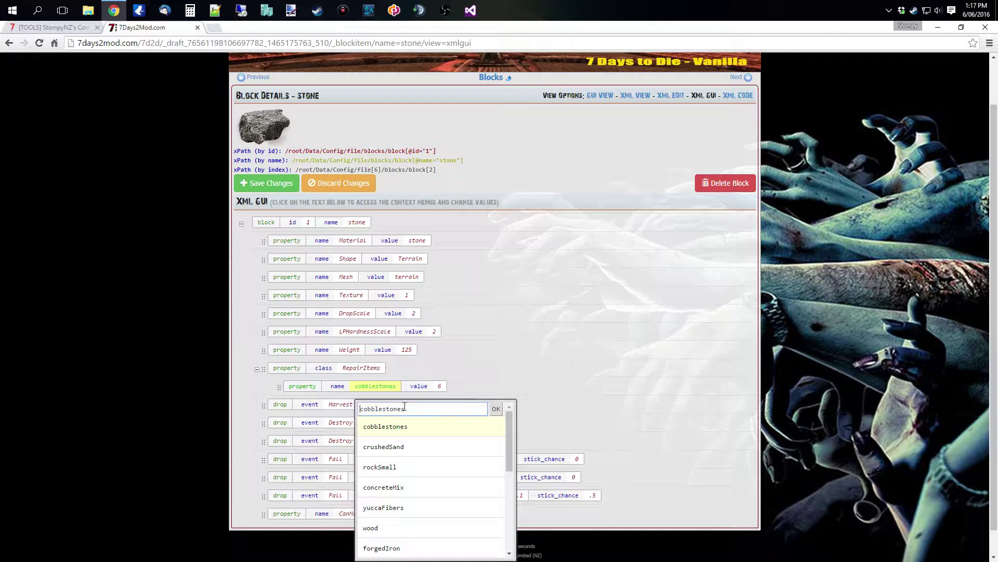
{"action": "key", "text": "Return"}
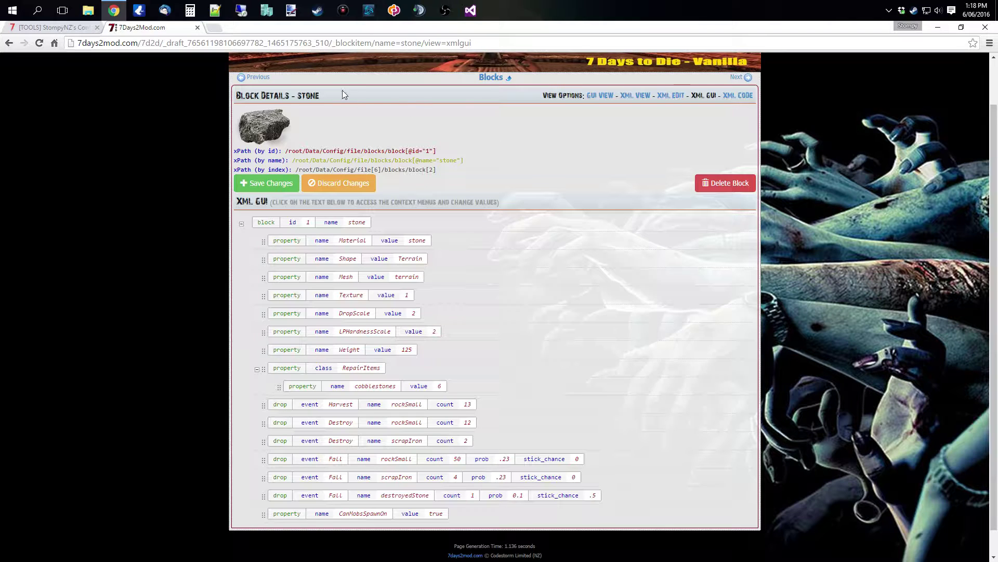
- Open the draft's Recipes list and try sorting it by Output, ending with it sorted by Recipe
{"action": "scroll", "coordinate": [413, 175], "scroll_direction": "up", "scroll_amount": 1}
{"action": "mouse_move", "coordinate": [403, 67]}
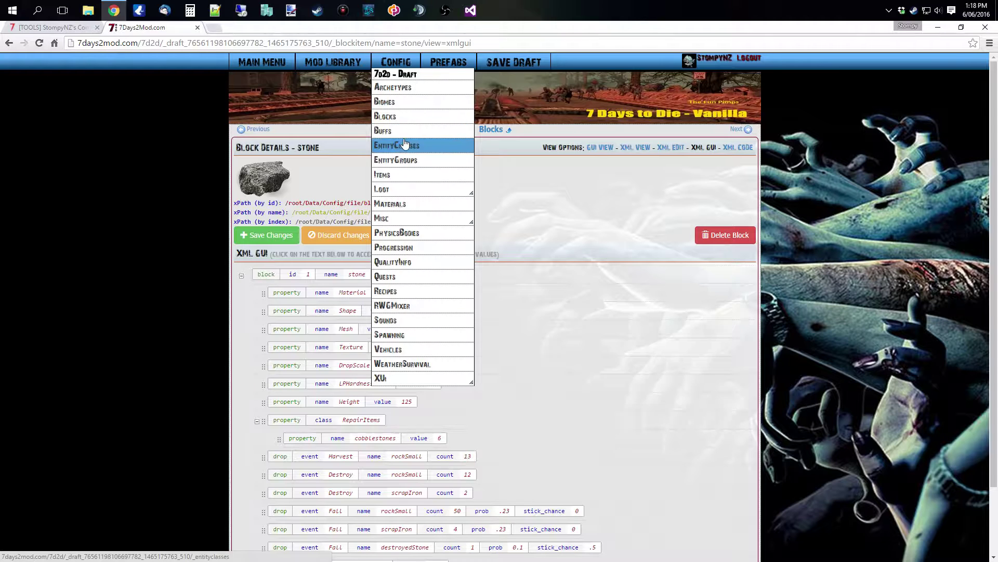
{"action": "mouse_move", "coordinate": [407, 185]}
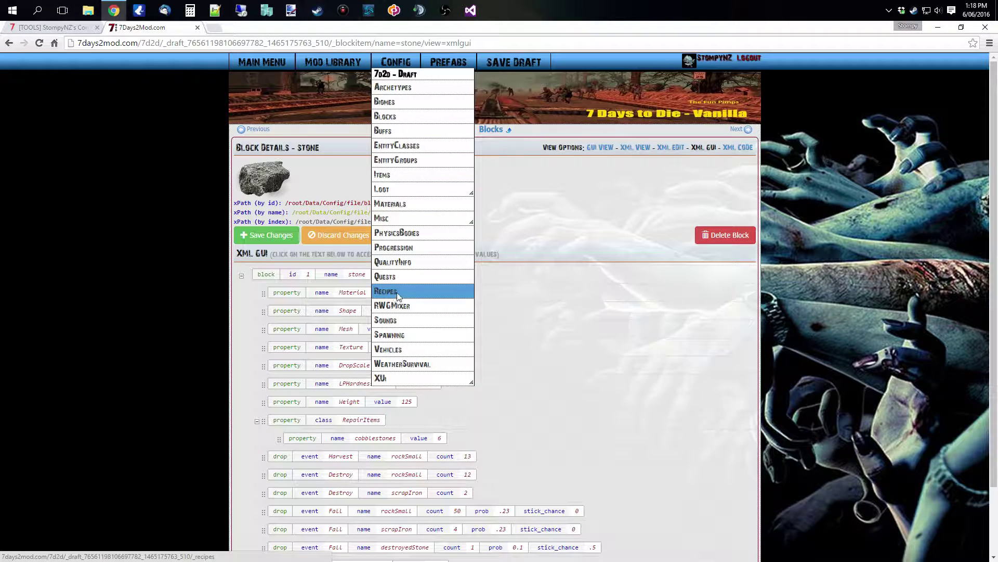
{"action": "left_click", "coordinate": [381, 293]}
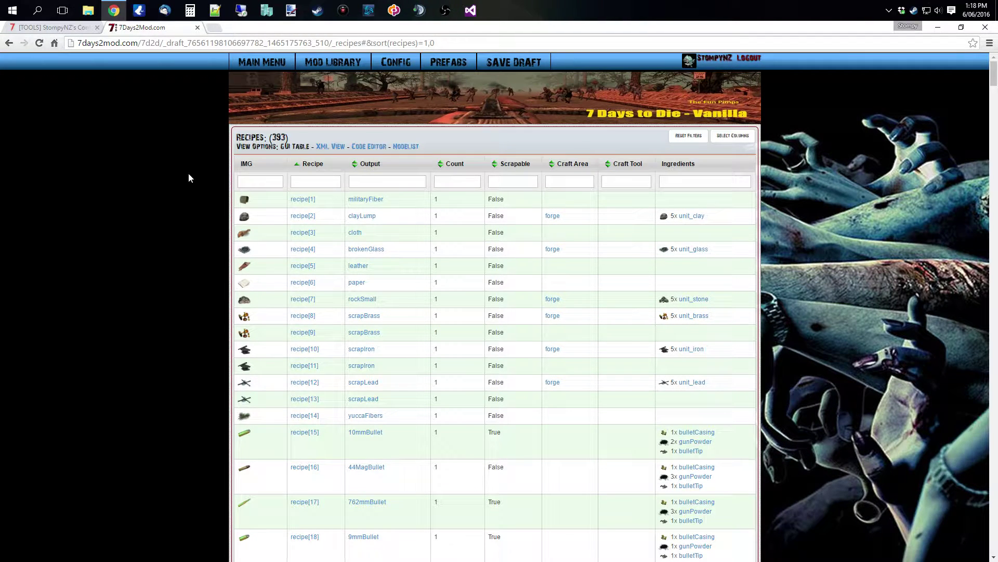
{"action": "left_click", "coordinate": [371, 164]}
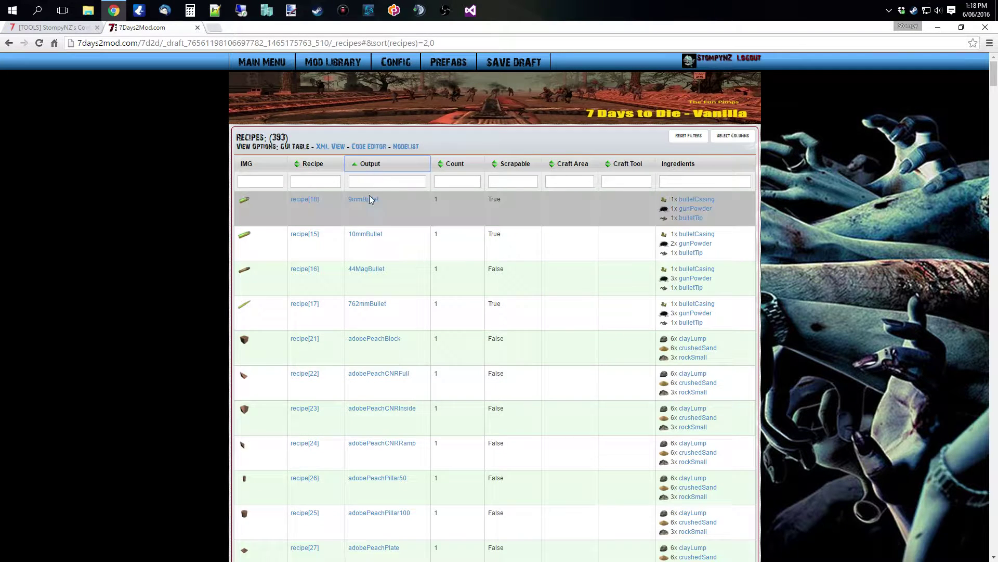
{"action": "left_click", "coordinate": [314, 165]}
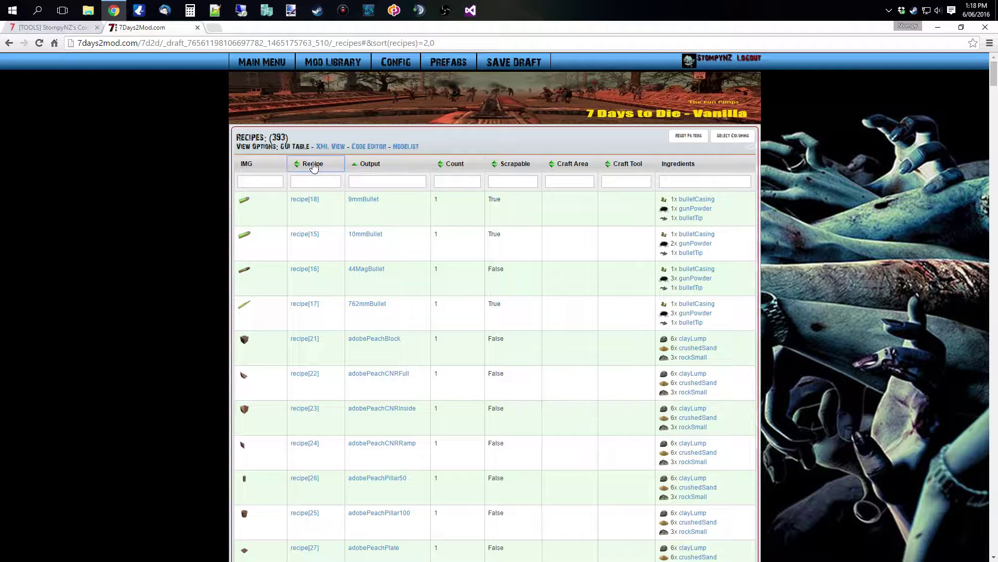
{"action": "left_click", "coordinate": [314, 164]}
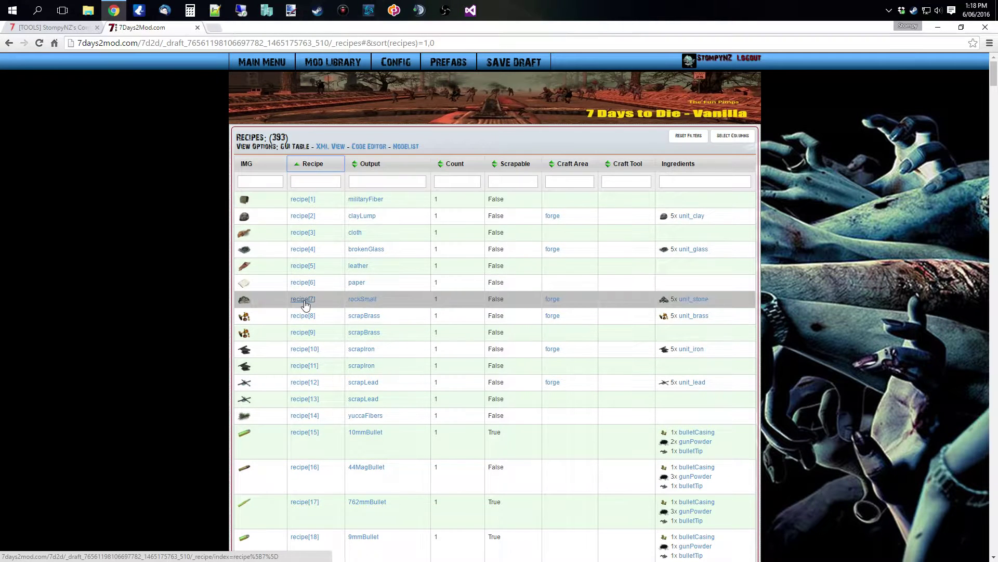
- Open recipe[18] for the 9mmBullet in XML GUI and look at the name options for its bulletCasing ingredient
{"action": "scroll", "coordinate": [310, 339], "scroll_direction": "down", "scroll_amount": 9}
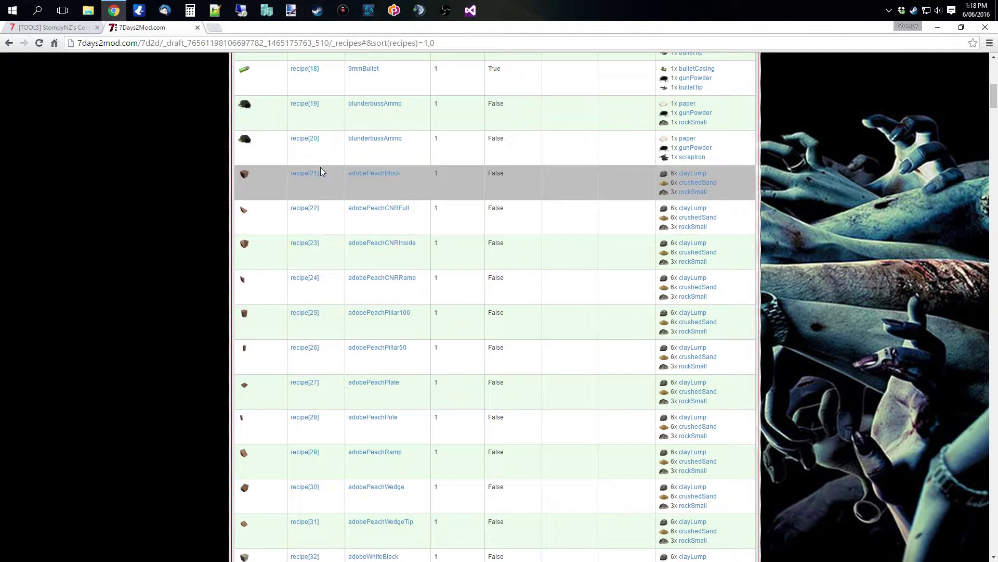
{"action": "scroll", "coordinate": [320, 167], "scroll_direction": "up", "scroll_amount": 3}
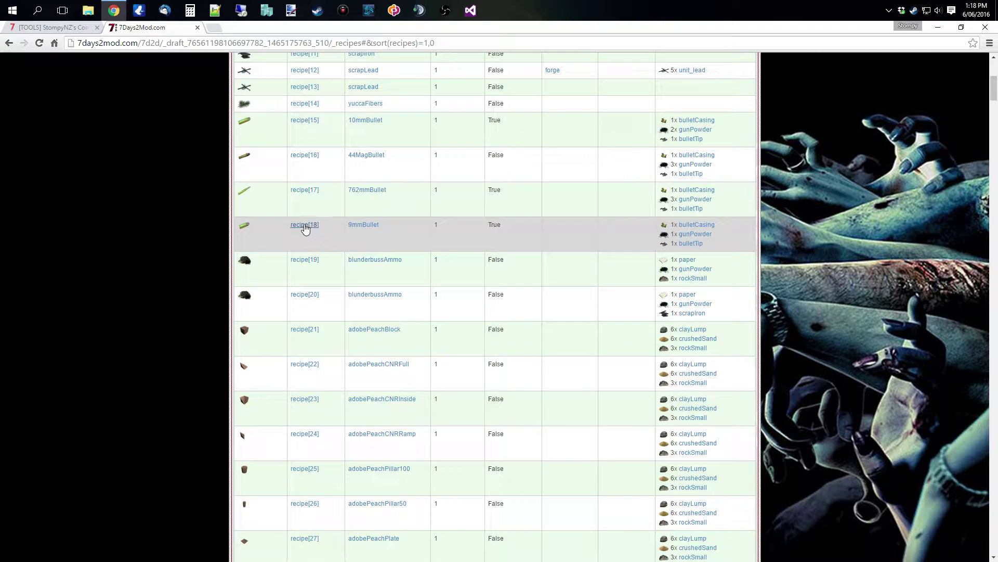
{"action": "left_click", "coordinate": [307, 225]}
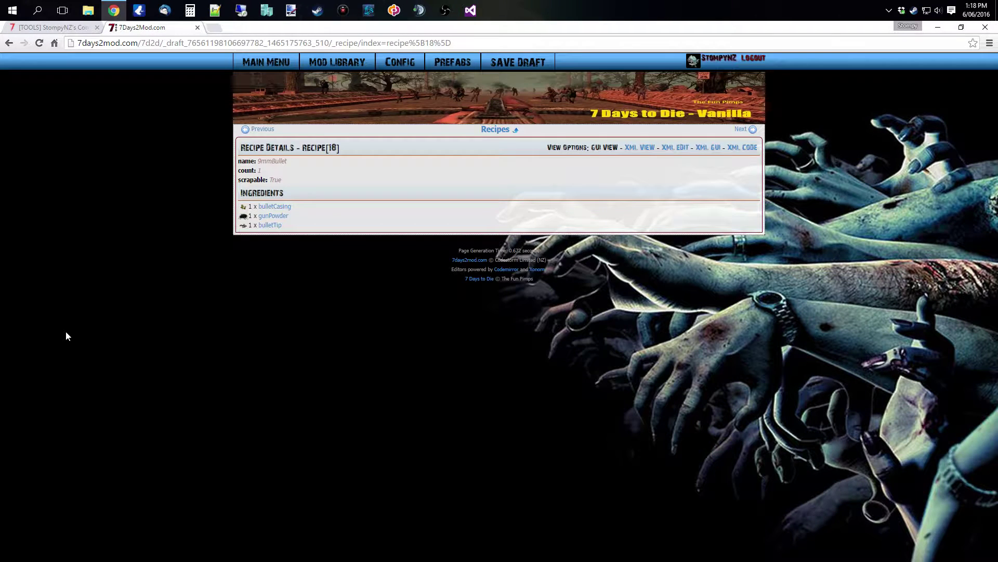
{"action": "left_click", "coordinate": [709, 147]}
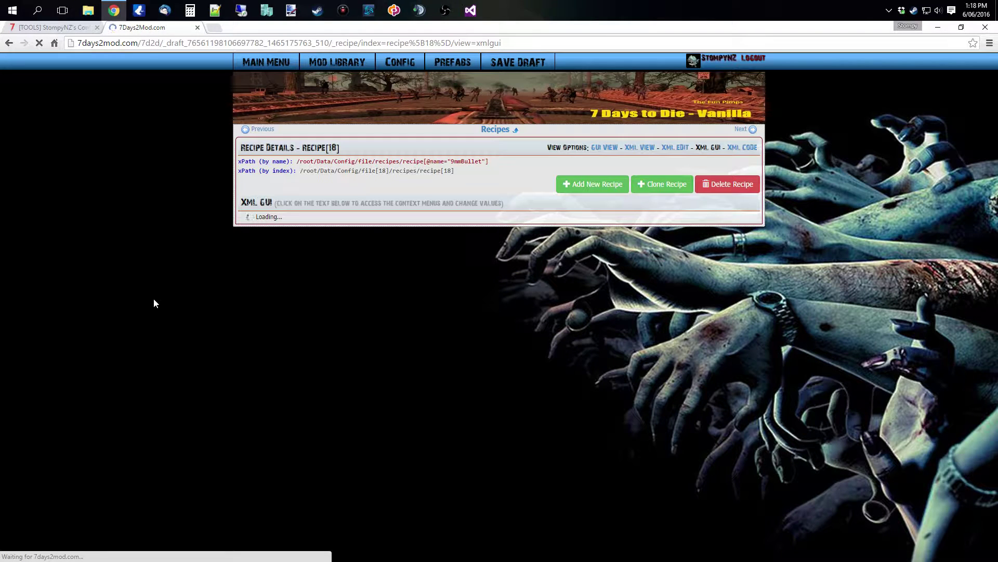
{"action": "left_click", "coordinate": [369, 243]}
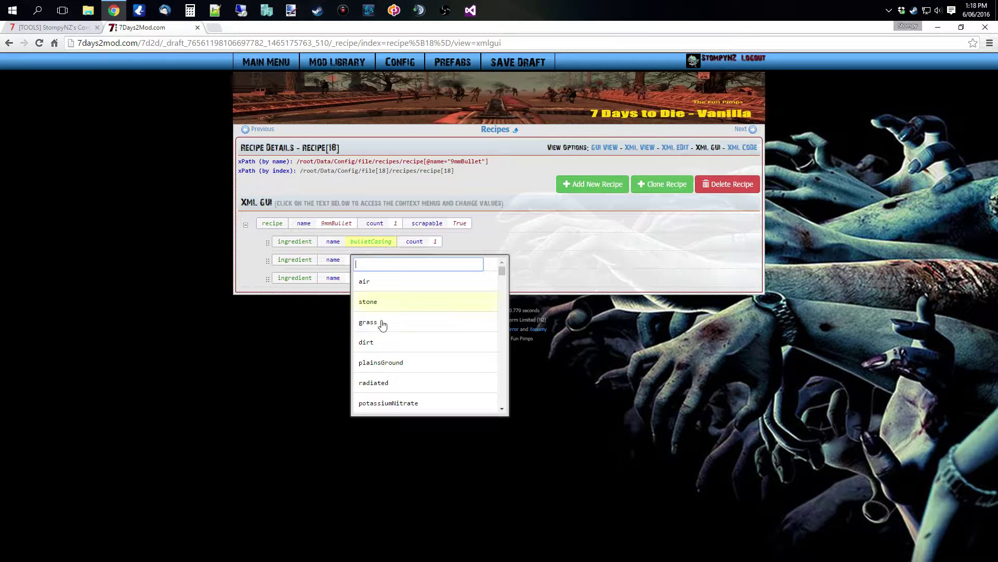
{"action": "left_click", "coordinate": [527, 253]}
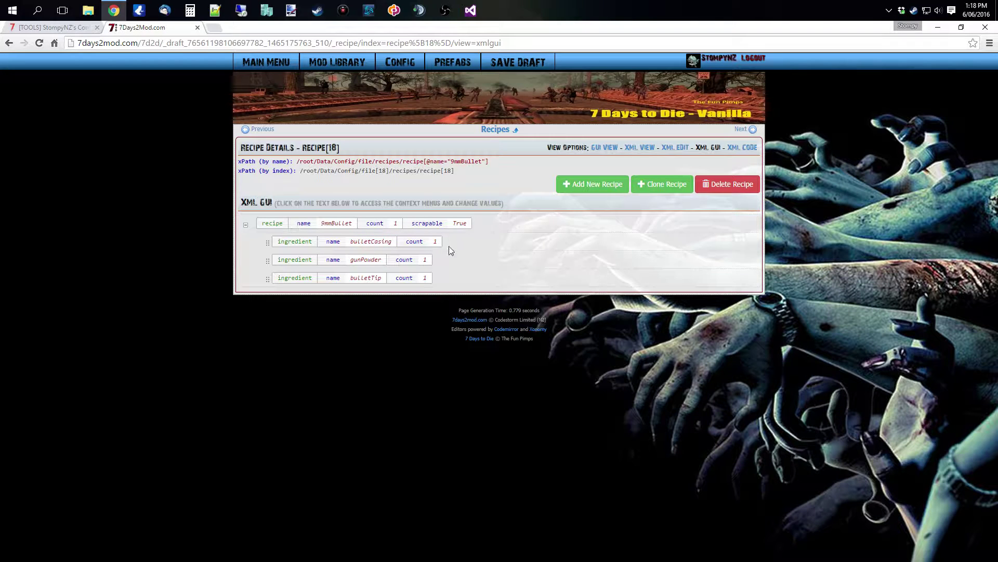
- Try a count of 2 for the bulletCasing ingredient, change it back to 1 and confirm
{"action": "left_click", "coordinate": [436, 242]}
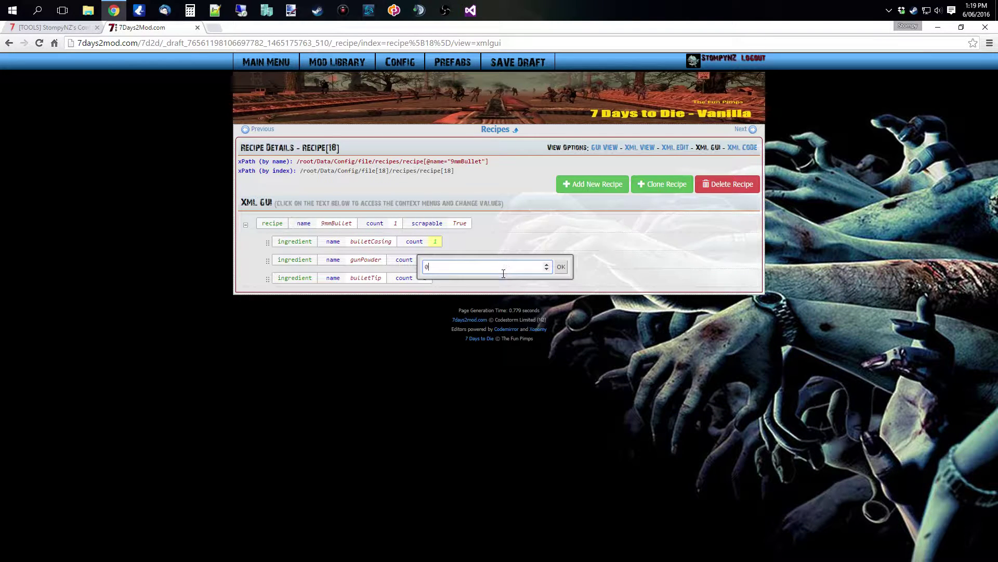
{"action": "key", "text": "BackSpace"}
{"action": "type", "text": "2"}
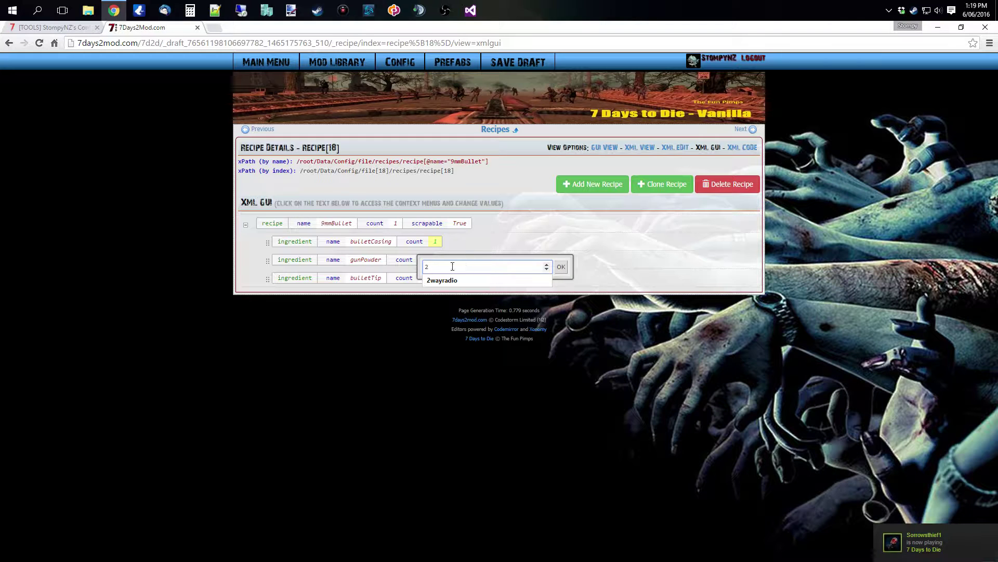
{"action": "key", "text": "BackSpace"}
{"action": "type", "text": "1"}
{"action": "left_click", "coordinate": [561, 268]}
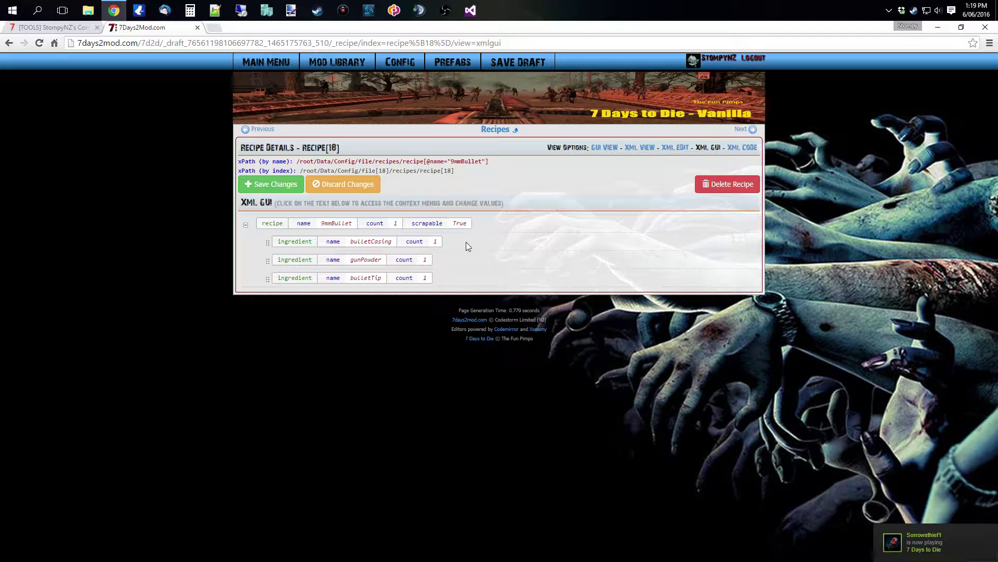
- Add a craft_area attribute to the 9mmBullet recipe and set it to cementMixer
{"action": "left_click", "coordinate": [273, 224]}
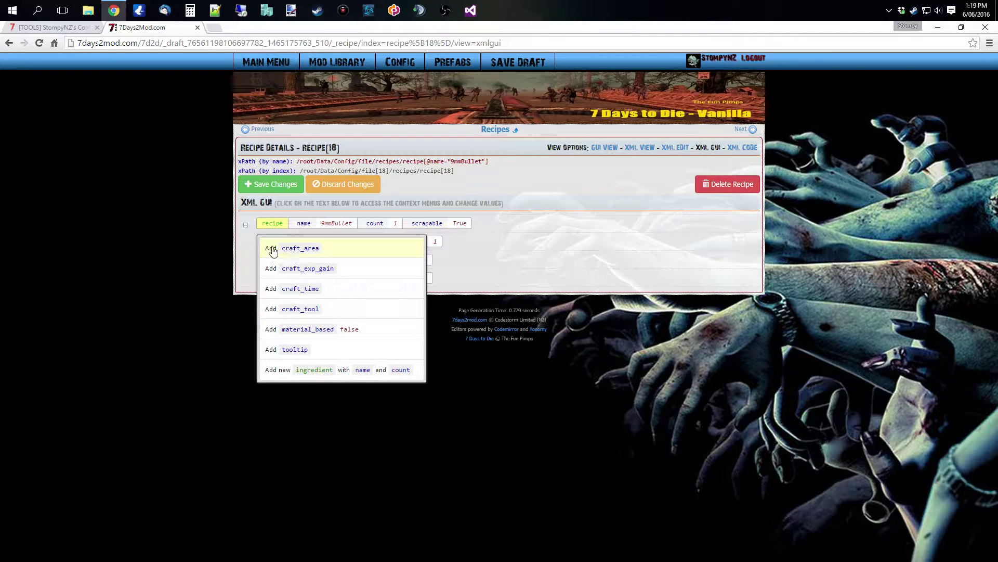
{"action": "left_click", "coordinate": [295, 250]}
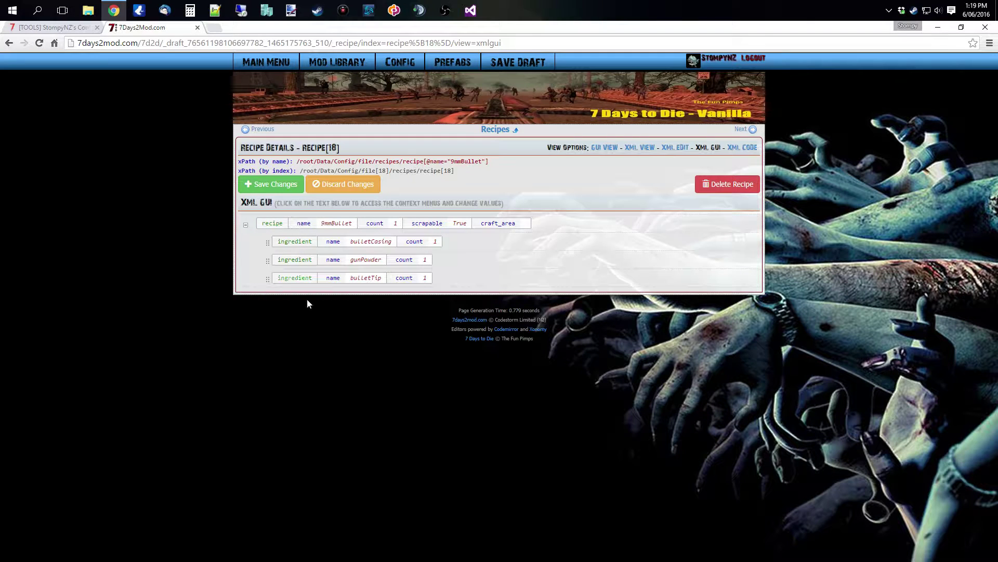
{"action": "left_click", "coordinate": [526, 223]}
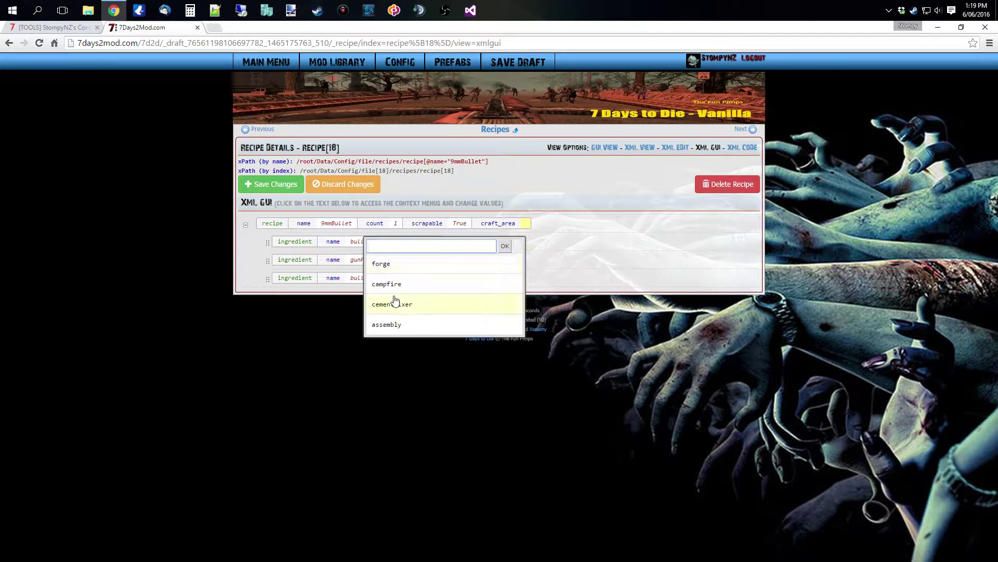
{"action": "left_click", "coordinate": [410, 310]}
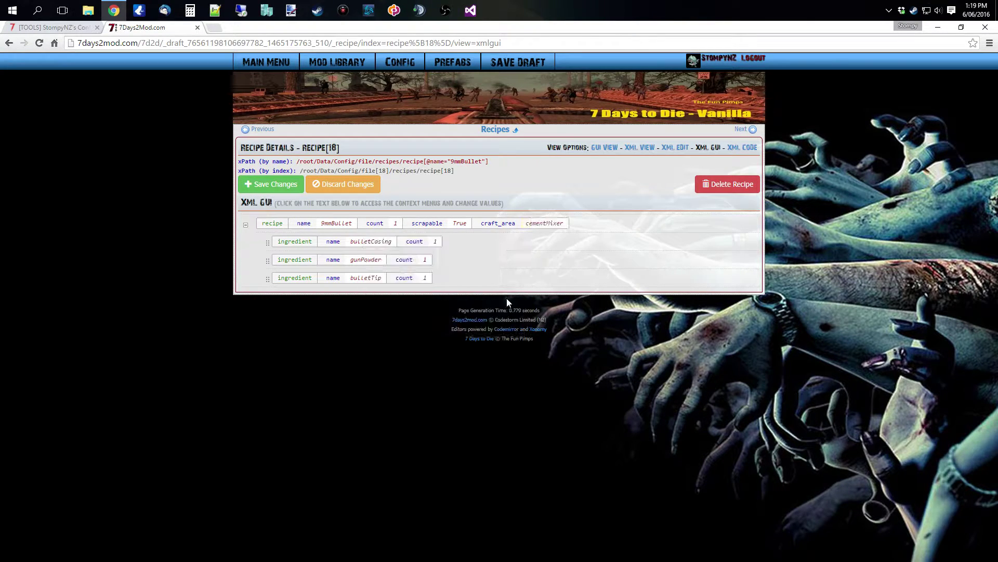
- Add empty craft_time and craft_tool attributes to the 9mmBullet recipe
{"action": "left_click", "coordinate": [278, 226]}
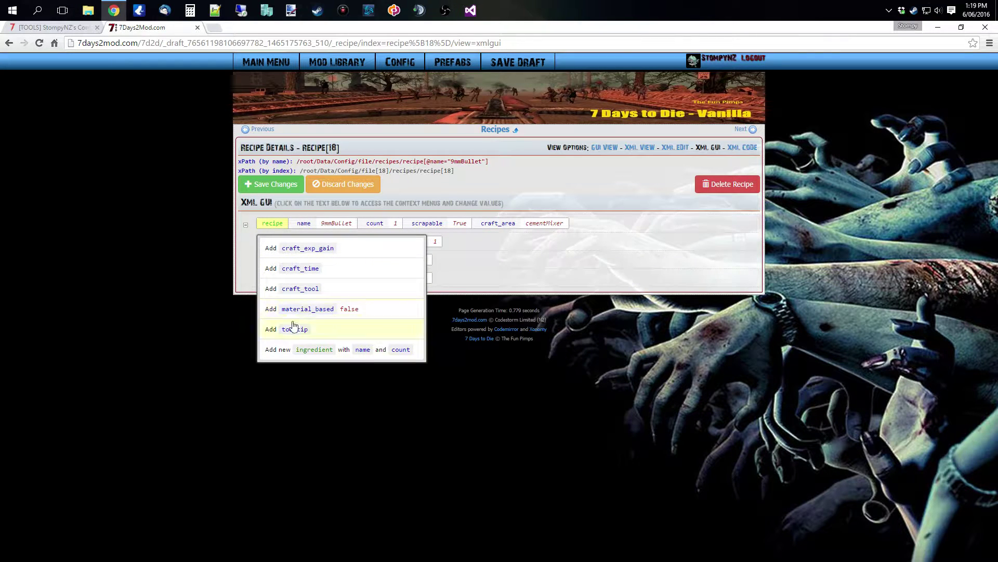
{"action": "left_click", "coordinate": [307, 288]}
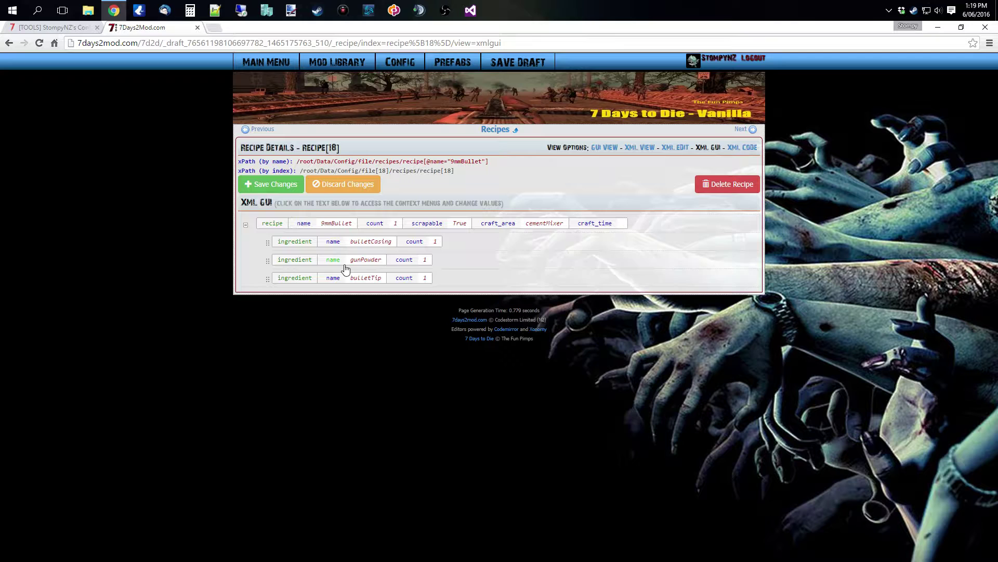
{"action": "left_click", "coordinate": [272, 226]}
{"action": "left_click", "coordinate": [302, 268]}
- Add a new ingredient with name and count to the 9mmBullet recipe and choose grass as its name
{"action": "left_click", "coordinate": [276, 226]}
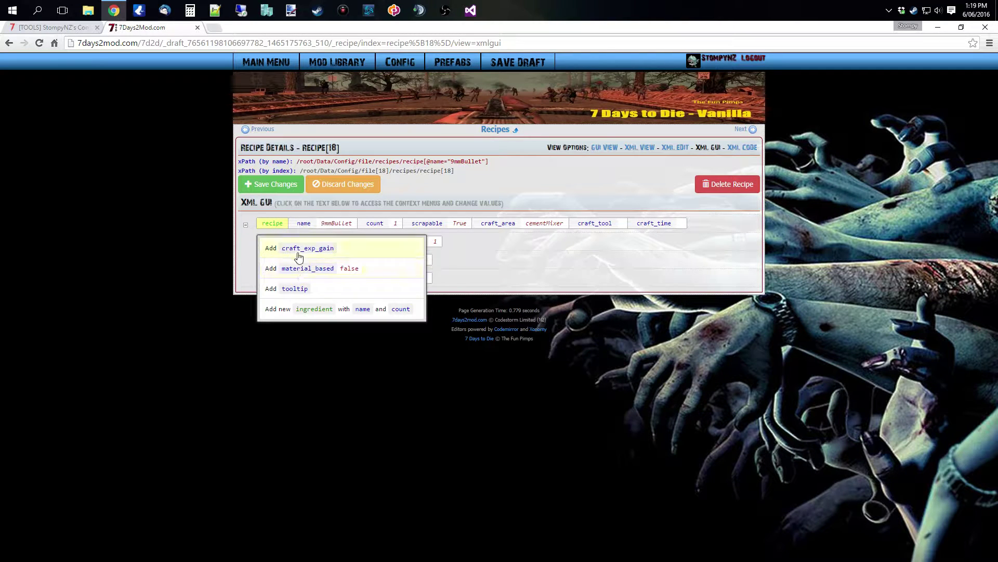
{"action": "left_click", "coordinate": [298, 311]}
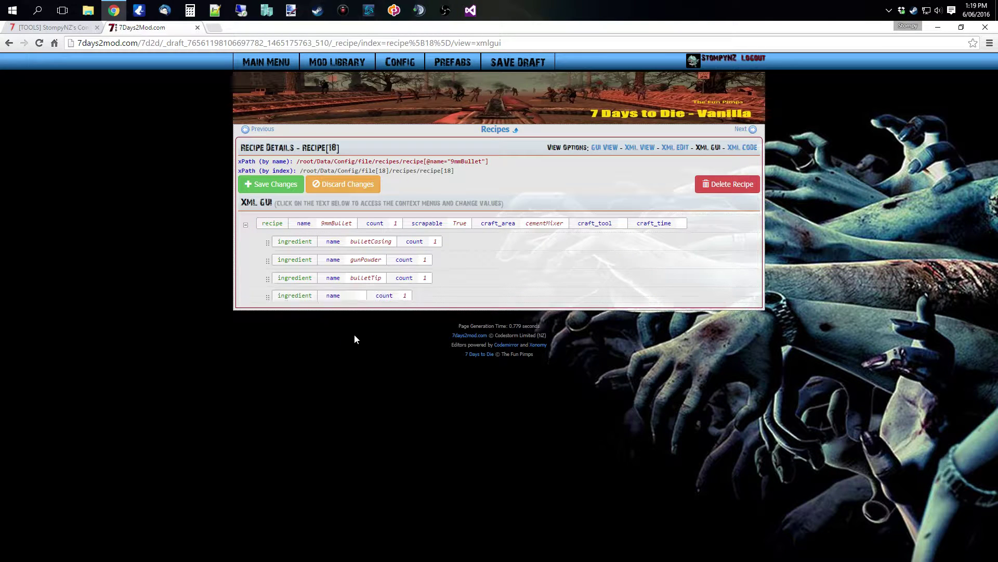
{"action": "left_click", "coordinate": [349, 297]}
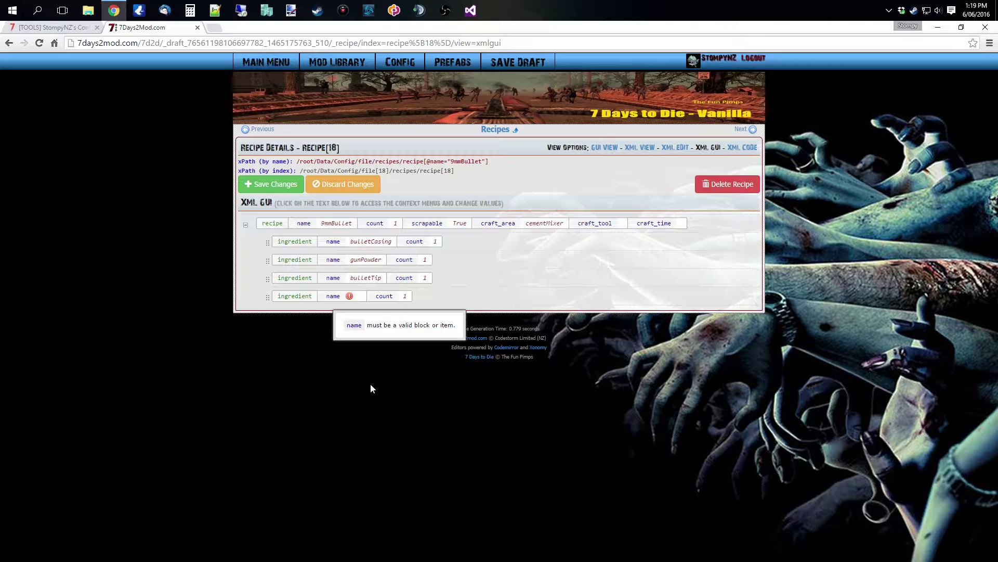
{"action": "left_click", "coordinate": [360, 299]}
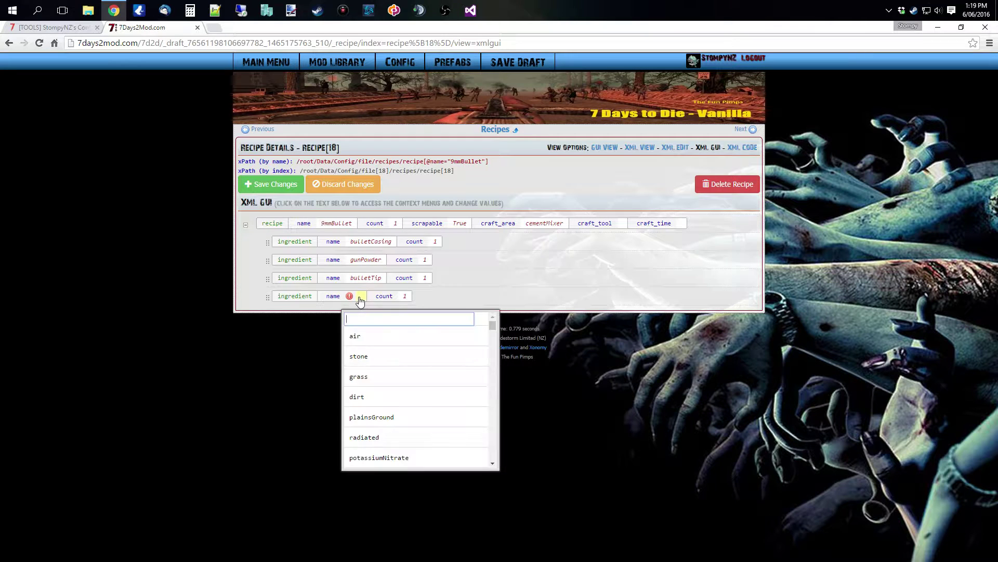
{"action": "left_click", "coordinate": [367, 381]}
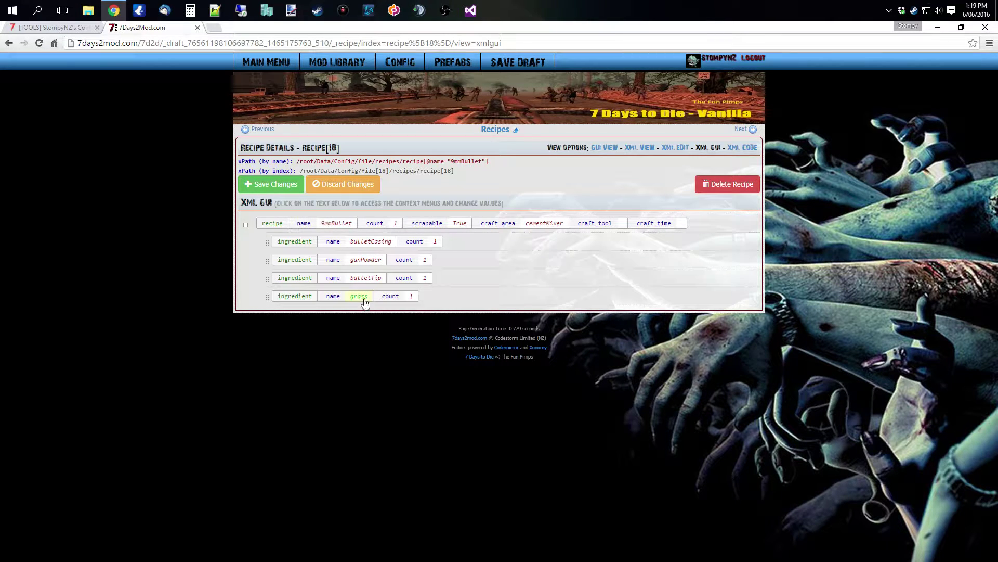
- Try grass1 as the new ingredient's name in the 9mmBullet recipe, then choose grass again
{"action": "left_click", "coordinate": [359, 297]}
{"action": "type", "text": "grass1"}
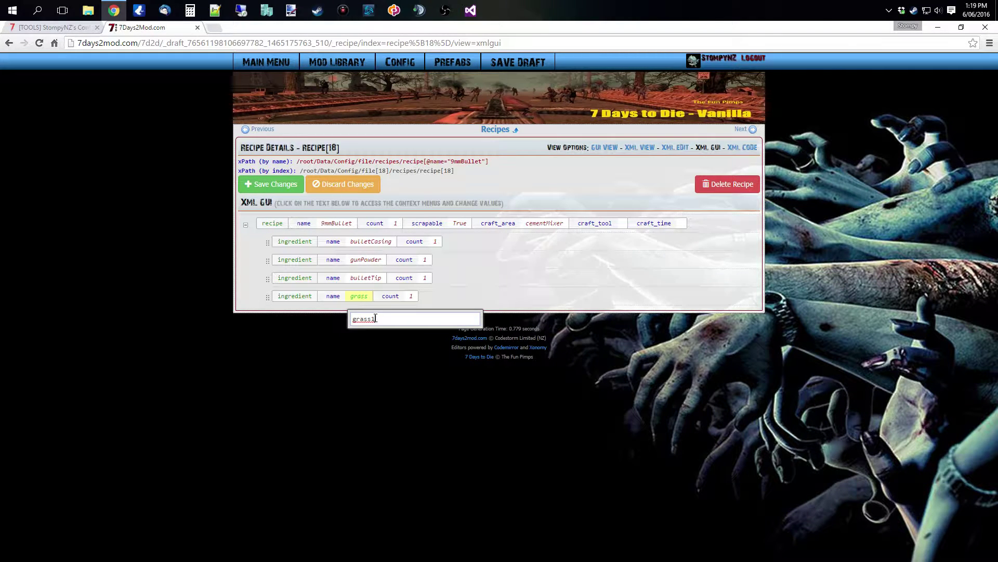
{"action": "key", "text": "BackSpace"}
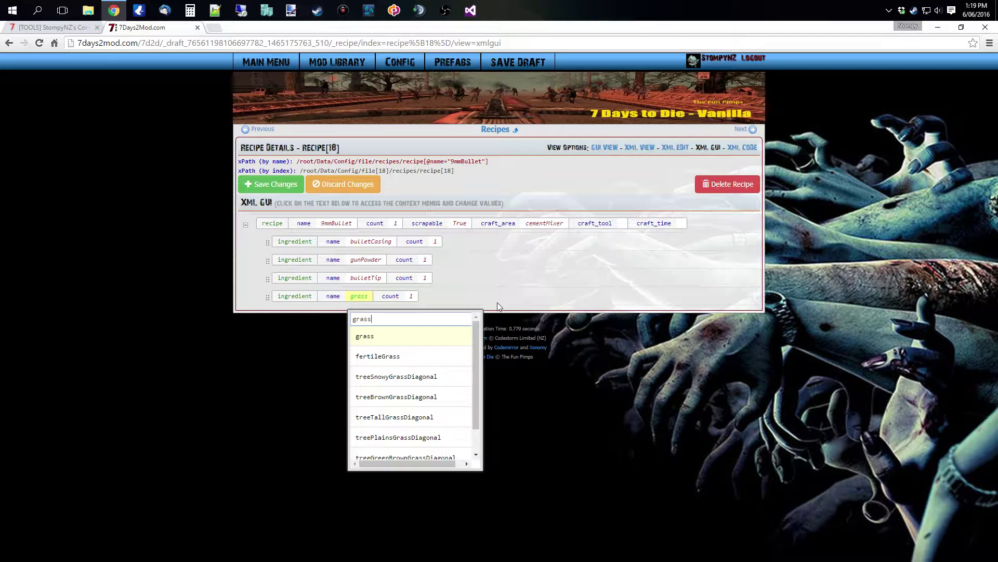
{"action": "left_click", "coordinate": [362, 336]}
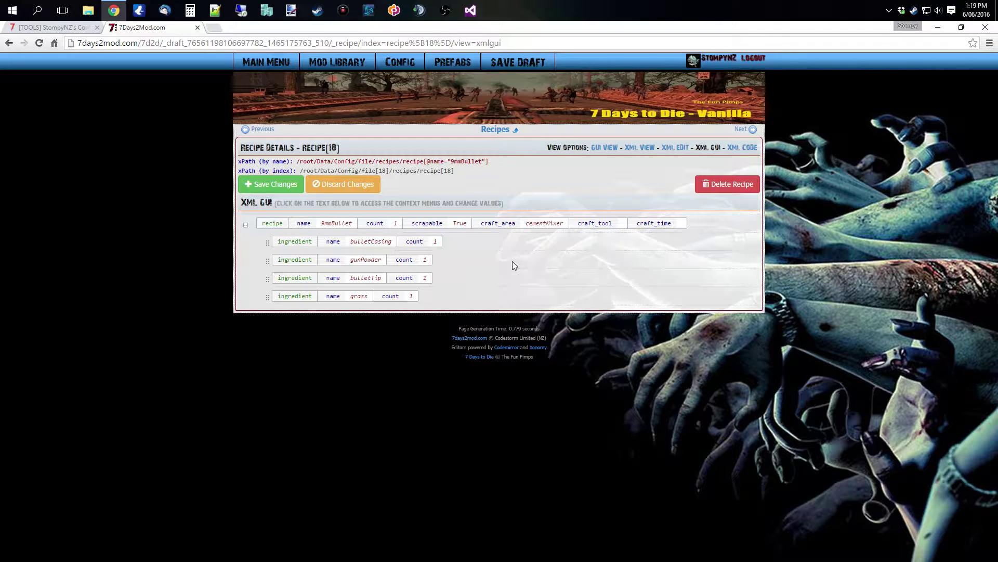
- Open the draft's RWGMixer config page and look through its world, ruleset, cell, hub, wilderness and prefab rule tables
{"action": "mouse_move", "coordinate": [399, 62]}
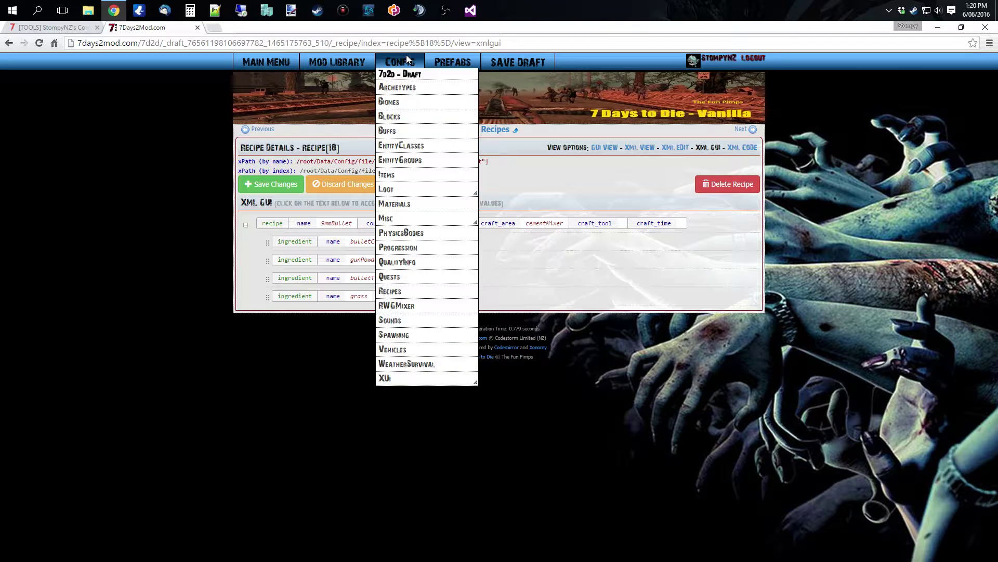
{"action": "left_click", "coordinate": [408, 307]}
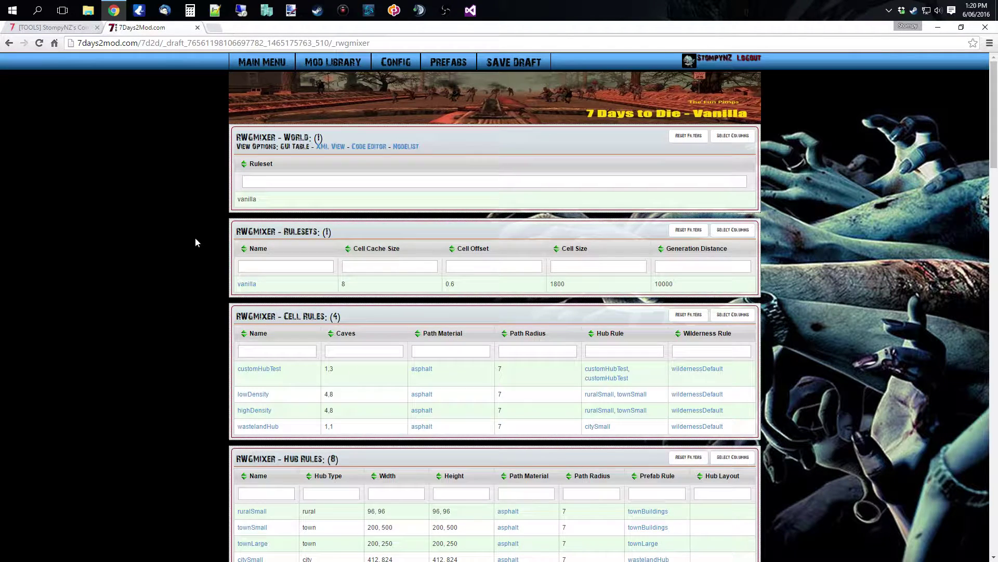
{"action": "scroll", "coordinate": [215, 250], "scroll_direction": "down", "scroll_amount": 20}
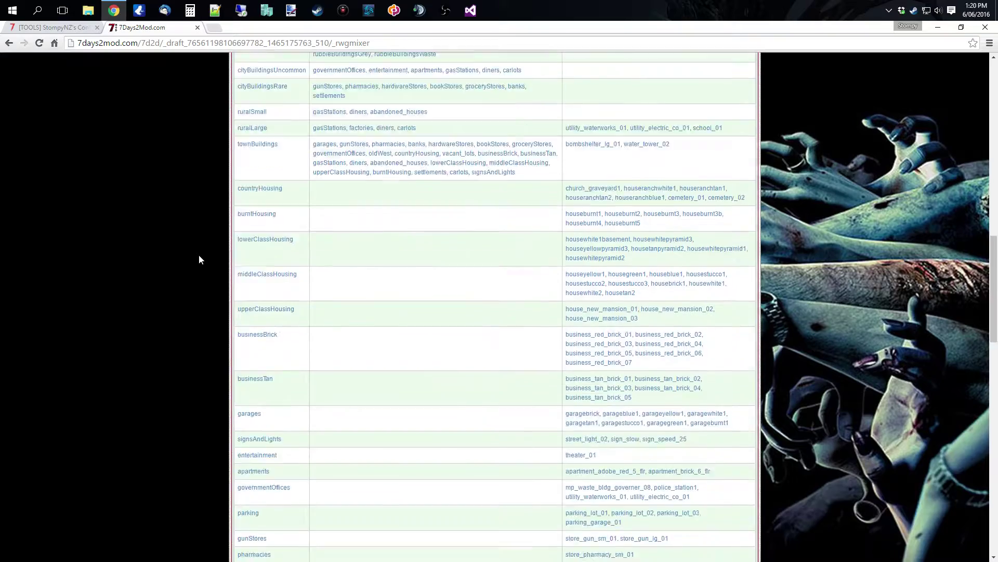
{"action": "scroll", "coordinate": [205, 274], "scroll_direction": "up", "scroll_amount": 20}
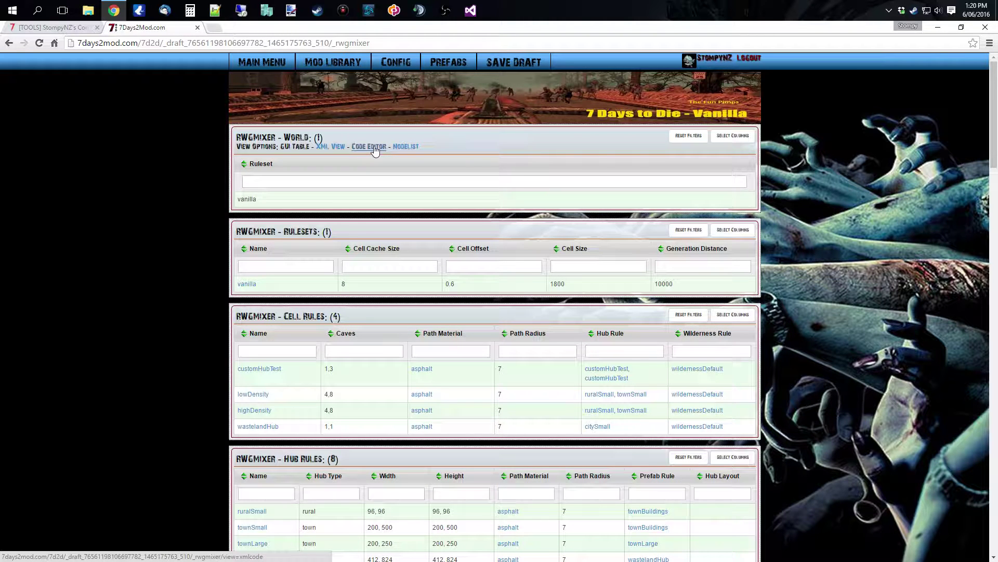
{"action": "scroll", "coordinate": [139, 350], "scroll_direction": "down", "scroll_amount": 5}
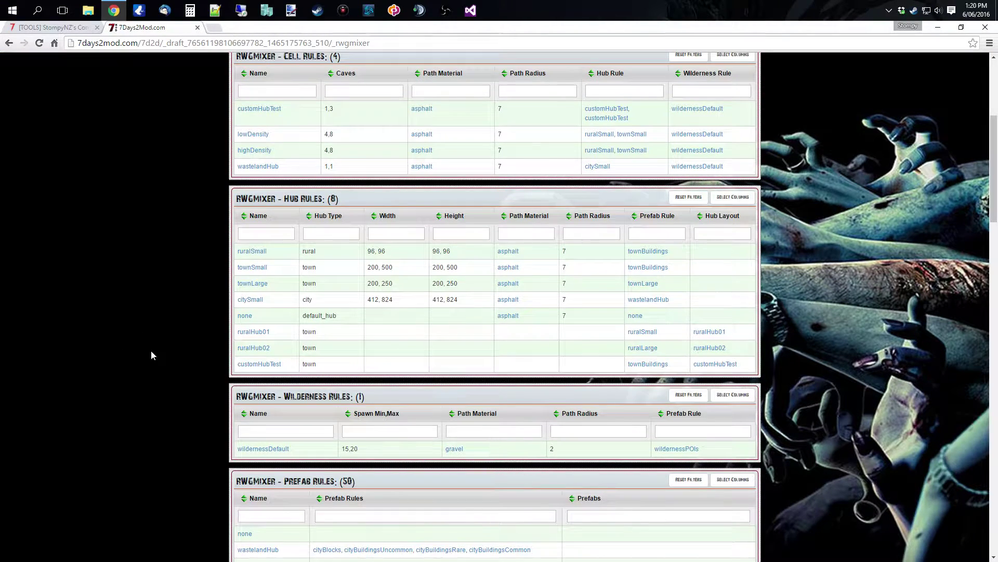
{"action": "scroll", "coordinate": [151, 351], "scroll_direction": "down", "scroll_amount": 5}
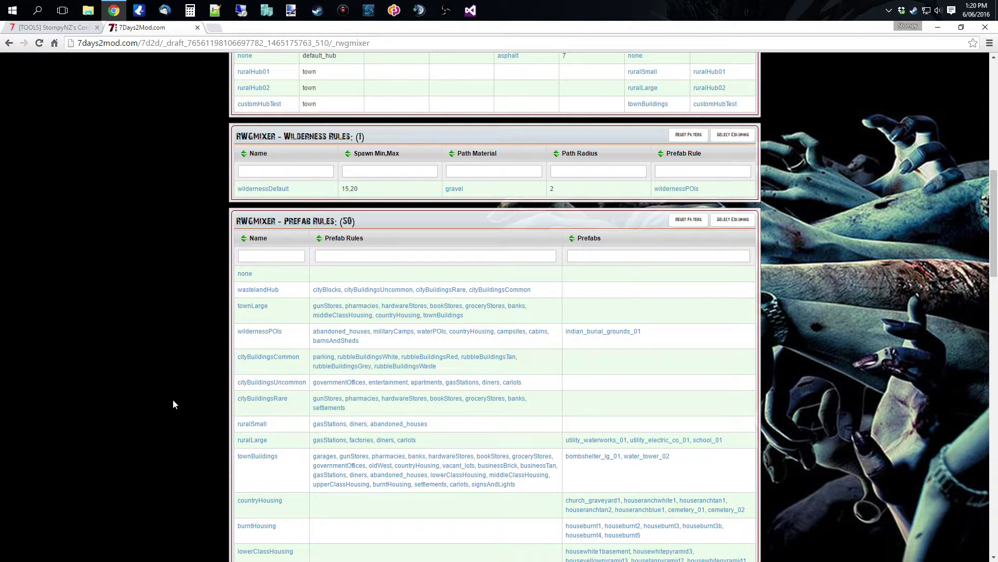
- Open the wildernessPOIs prefab rule in the XML GUI and view the values offered for its abandoned_houses rule
{"action": "left_click", "coordinate": [250, 332]}
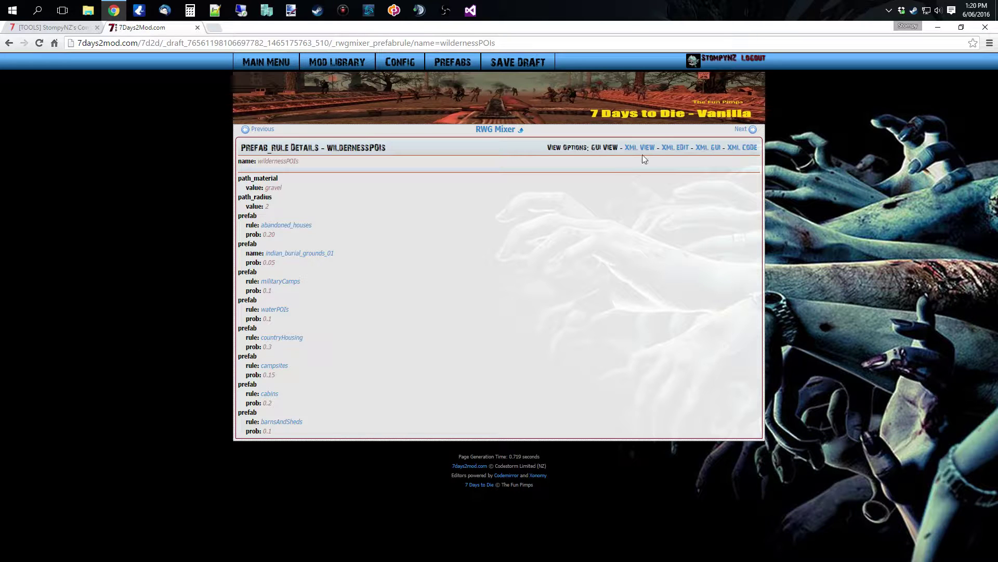
{"action": "left_click", "coordinate": [708, 148]}
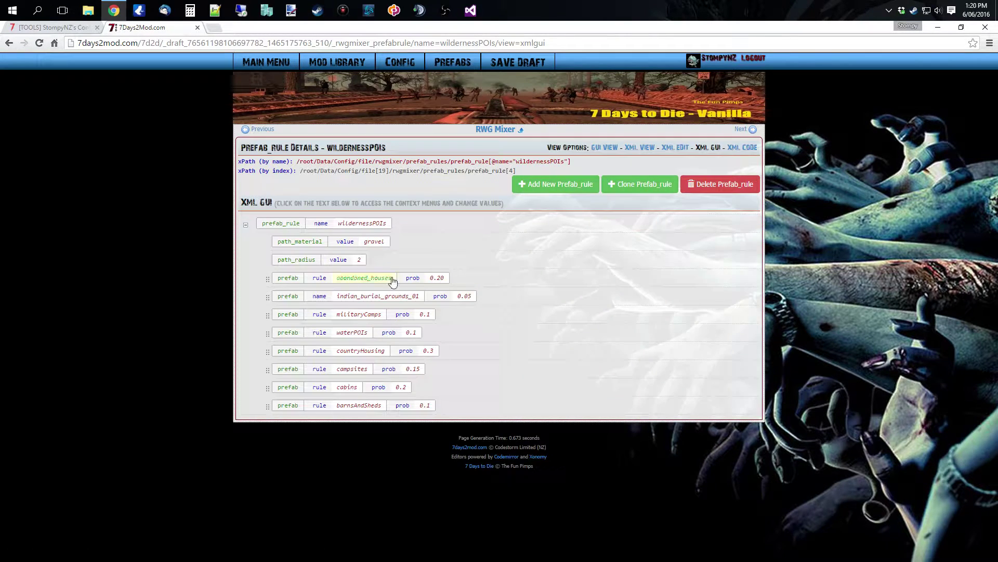
{"action": "left_click", "coordinate": [369, 278]}
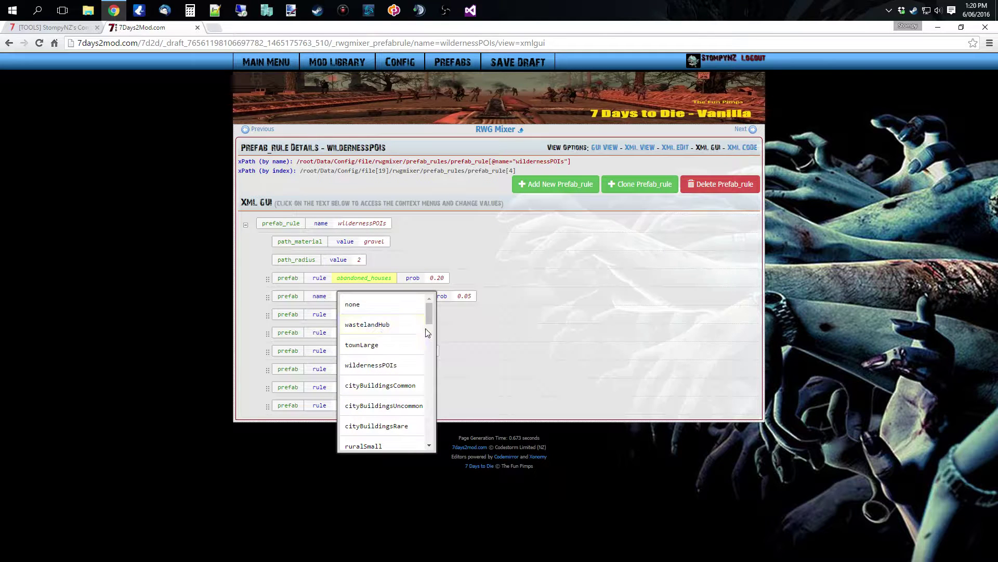
{"action": "left_click_drag", "start_coordinate": [430, 314], "coordinate": [612, 323]}
{"action": "left_click", "coordinate": [612, 325]}
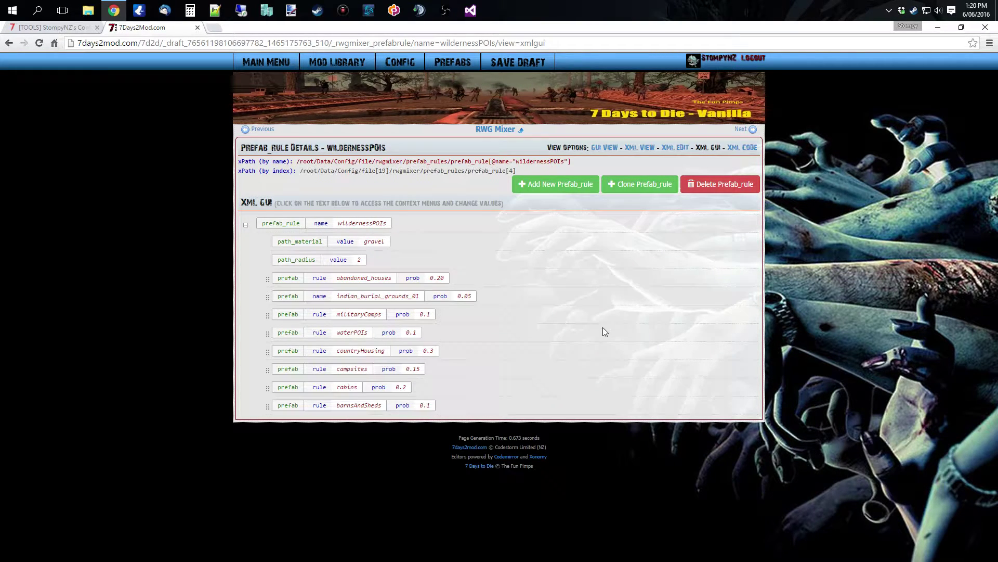
- Change the abandoned_houses rule to abandoned_houses1 in the XML code of wildernessPOIs, save it, and test the rule's link
{"action": "left_click", "coordinate": [742, 147]}
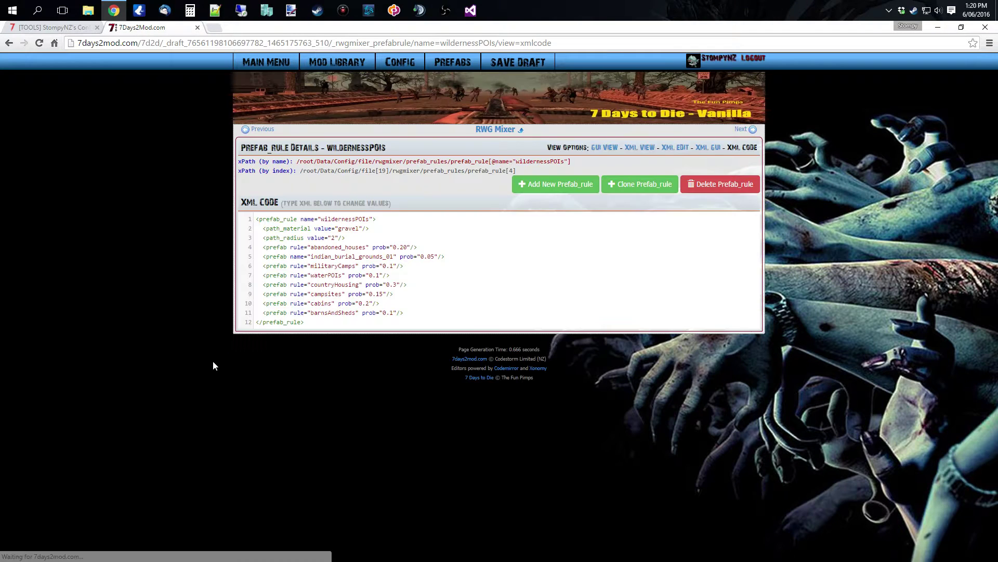
{"action": "type", "text": "1"}
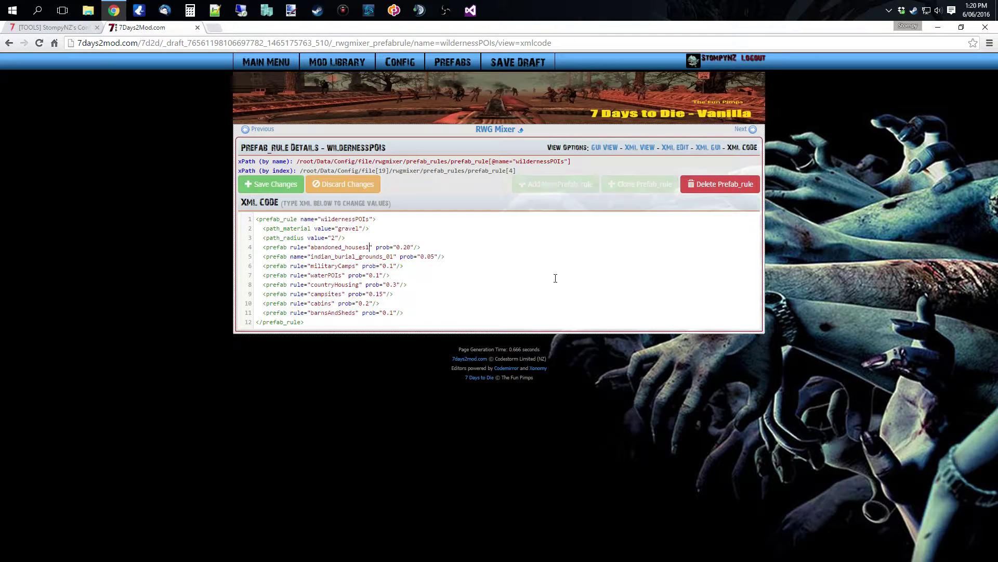
{"action": "left_click", "coordinate": [265, 185]}
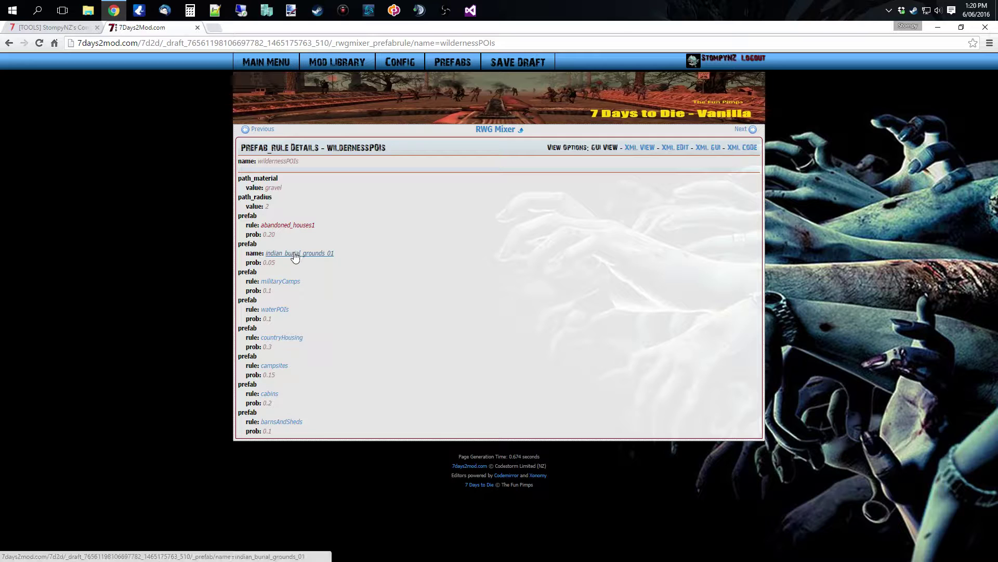
{"action": "left_click", "coordinate": [289, 225]}
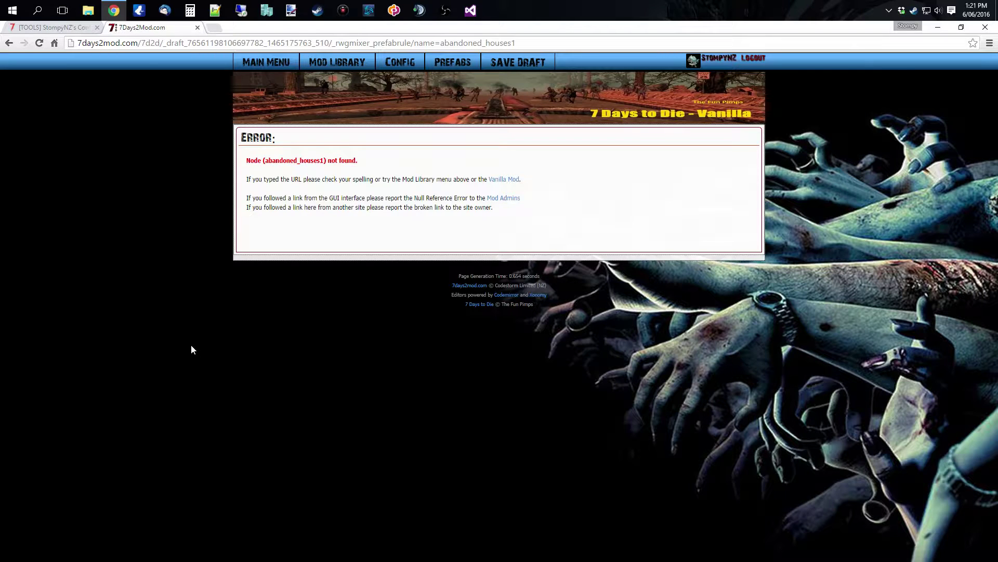
{"action": "key", "text": "alt+Left"}
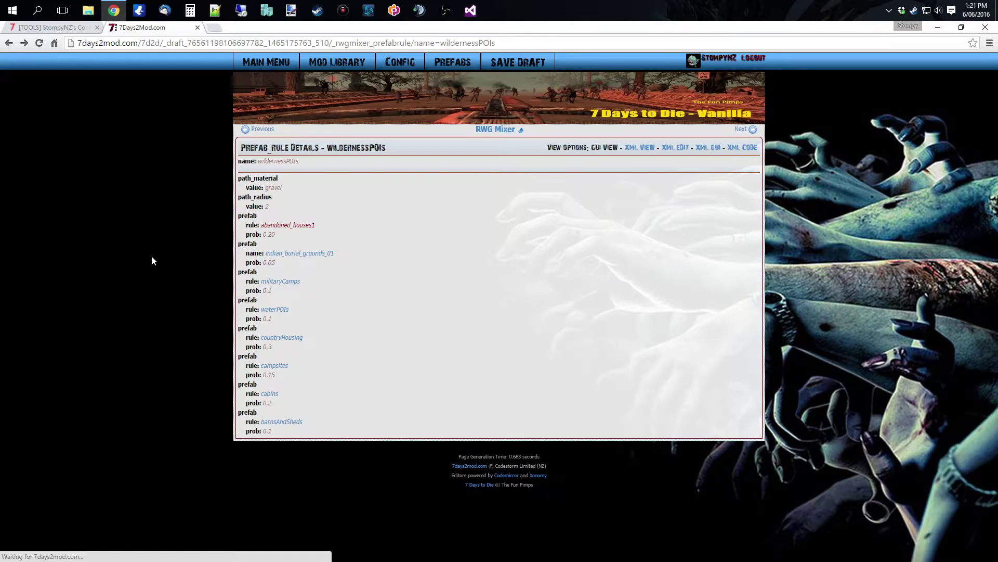
- Try none as the value of the abandoned_houses1 rule in the XML GUI and discard the change
{"action": "left_click", "coordinate": [707, 148]}
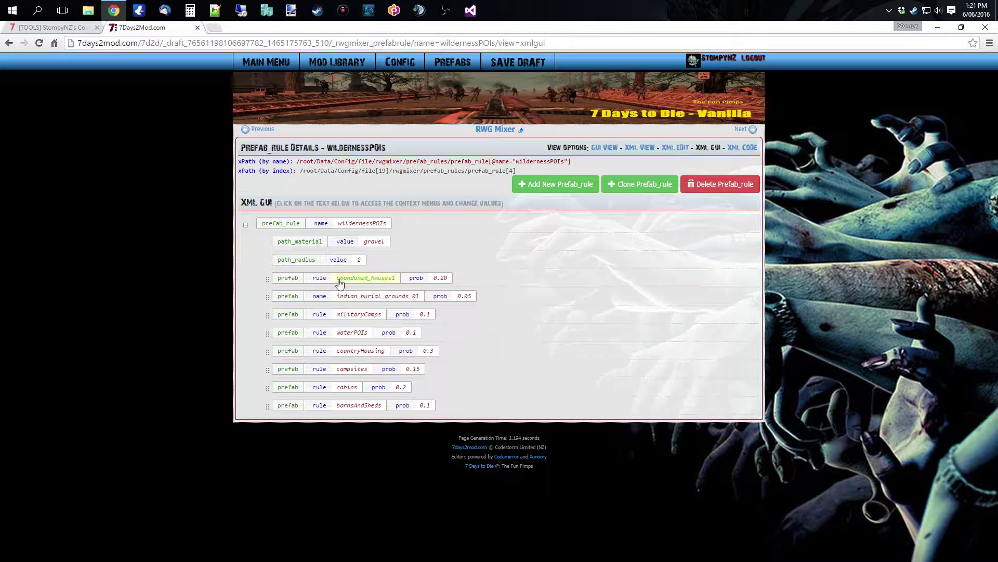
{"action": "left_click", "coordinate": [382, 278]}
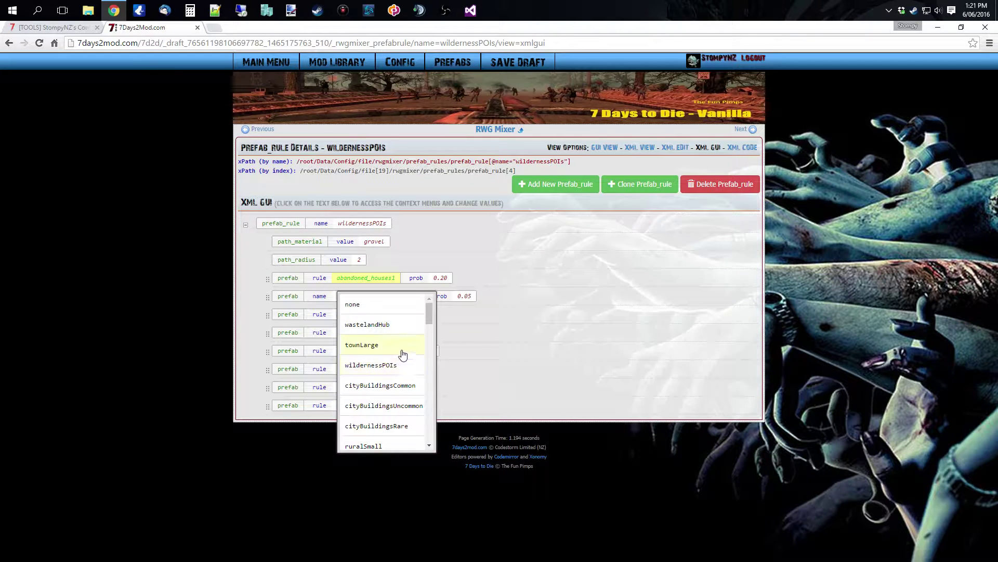
{"action": "scroll", "coordinate": [402, 352], "scroll_direction": "down", "scroll_amount": 4}
{"action": "scroll", "coordinate": [402, 352], "scroll_direction": "down", "scroll_amount": 3}
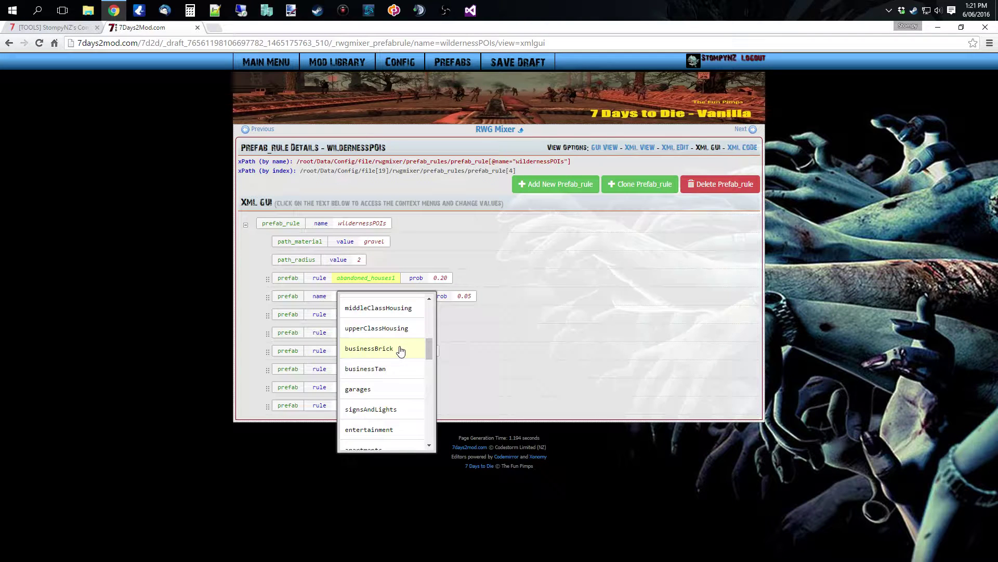
{"action": "scroll", "coordinate": [400, 351], "scroll_direction": "down", "scroll_amount": 3}
{"action": "scroll", "coordinate": [415, 384], "scroll_direction": "down", "scroll_amount": 1}
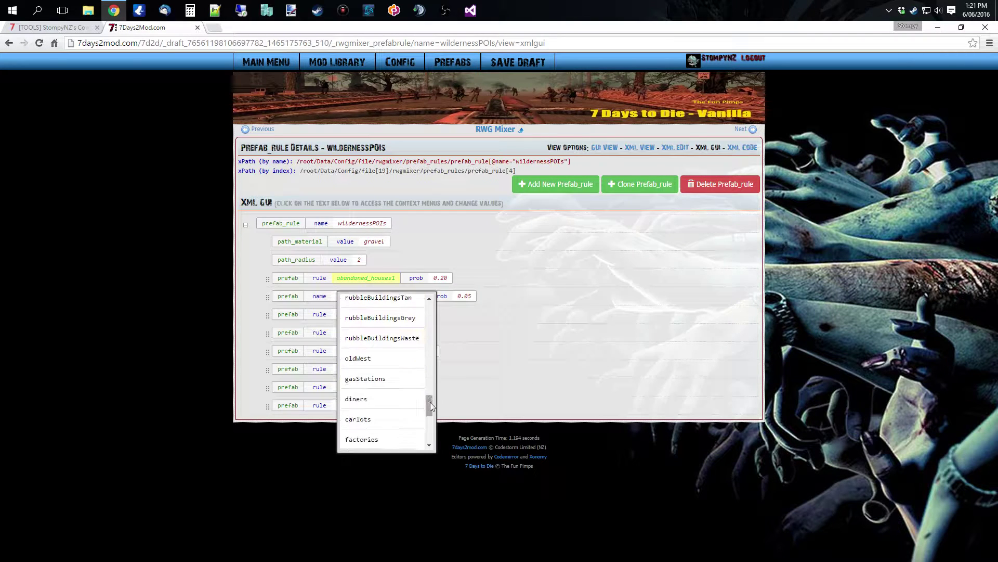
{"action": "left_click_drag", "start_coordinate": [429, 402], "coordinate": [439, 311]}
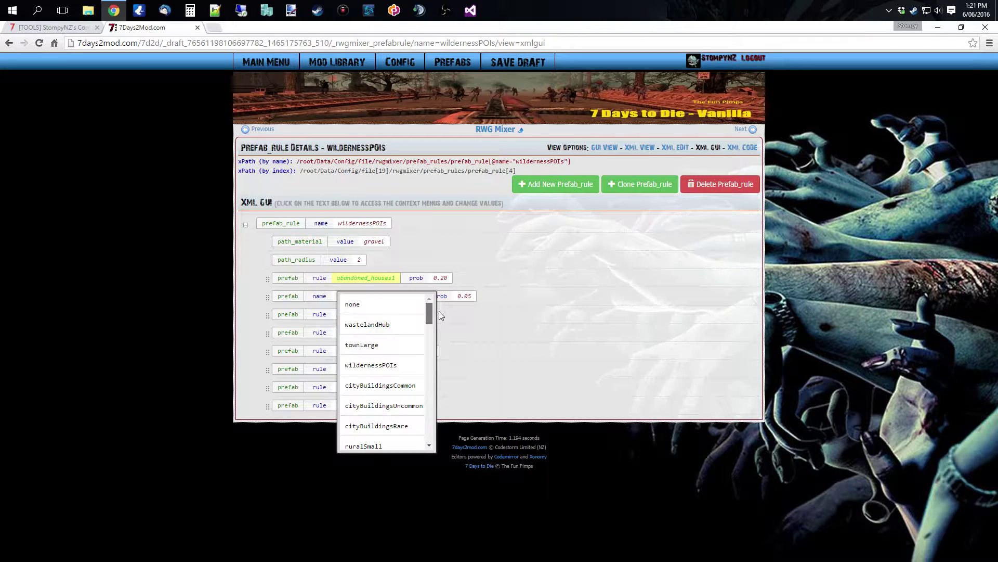
{"action": "left_click", "coordinate": [364, 308]}
{"action": "left_click", "coordinate": [343, 184]}
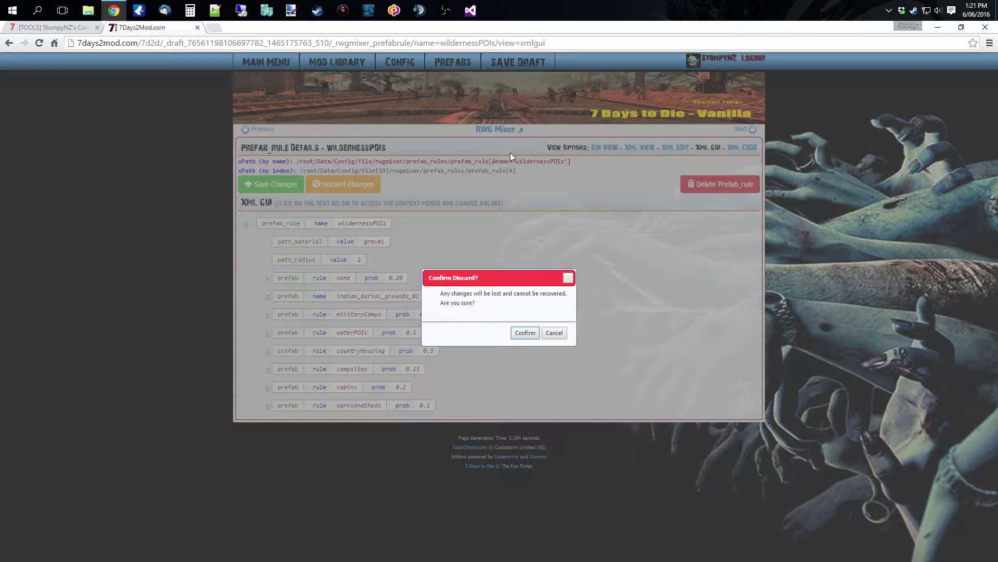
{"action": "left_click", "coordinate": [525, 335]}
- Switch to the Valmod mod from the mod library and open its Recipes config
{"action": "mouse_move", "coordinate": [450, 66]}
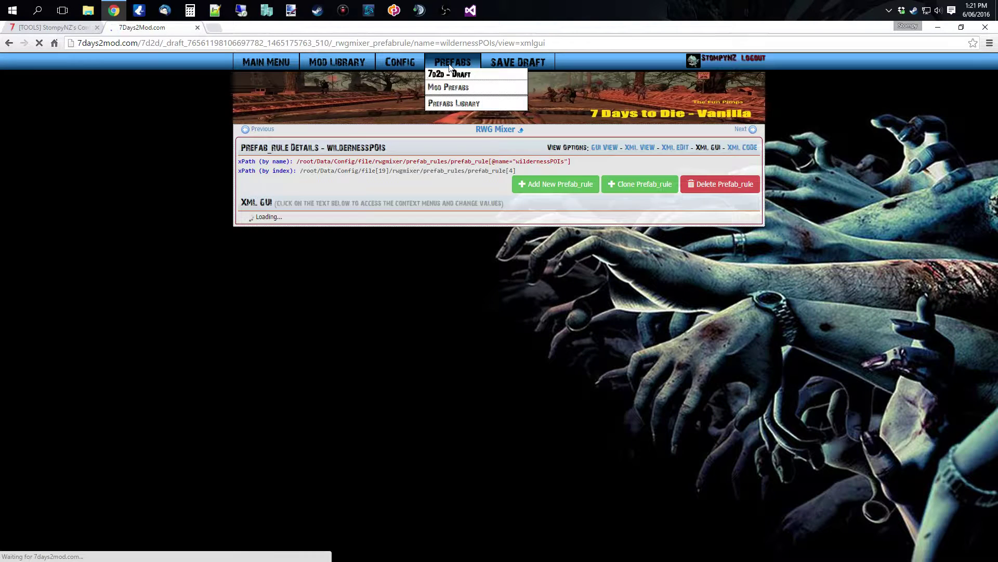
{"action": "mouse_move", "coordinate": [399, 63]}
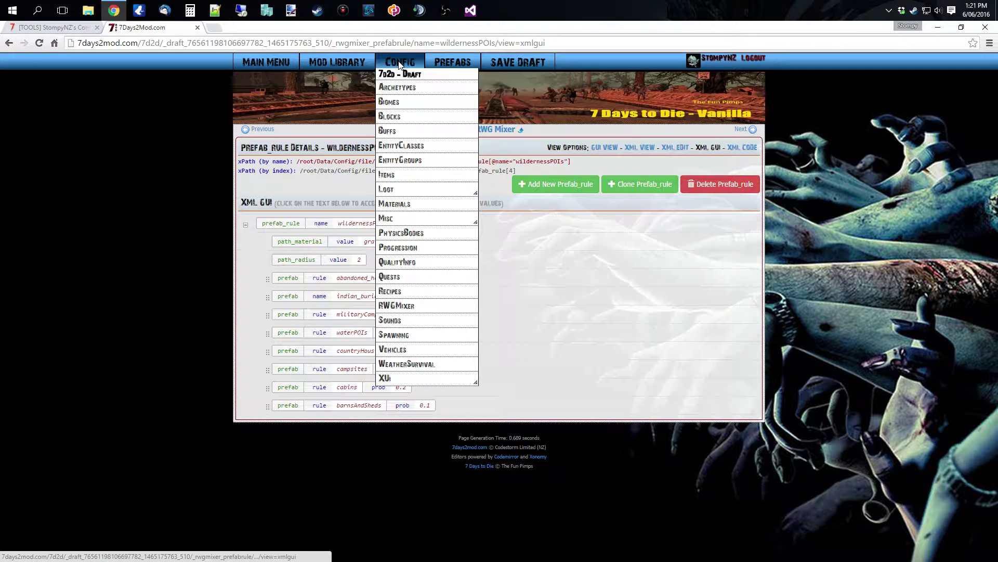
{"action": "mouse_move", "coordinate": [315, 65]}
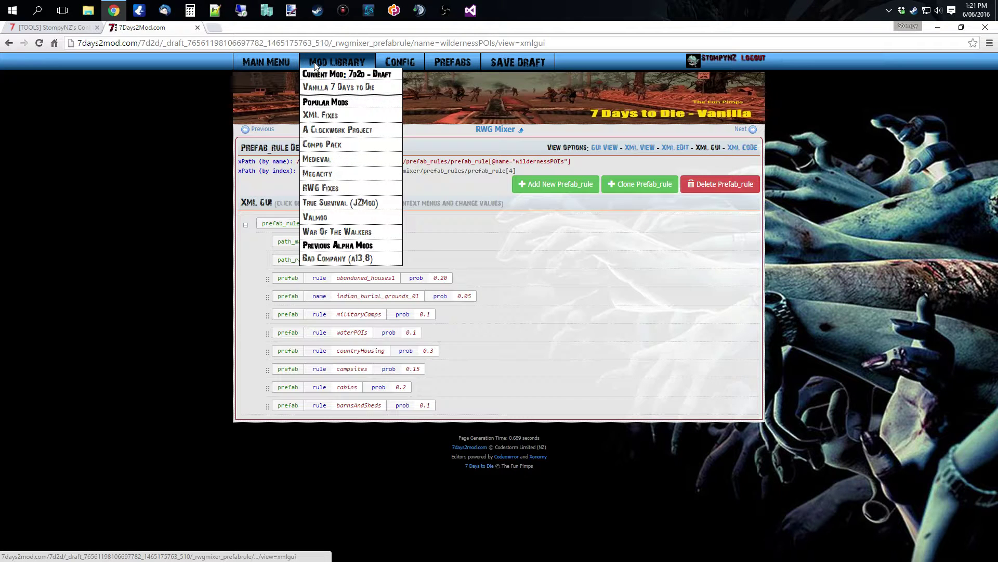
{"action": "left_click", "coordinate": [322, 219]}
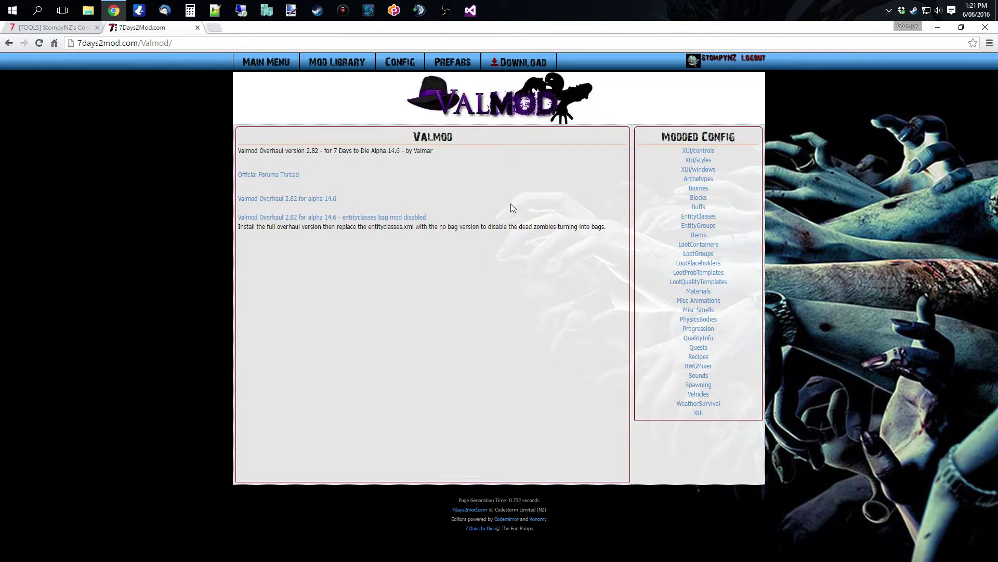
{"action": "mouse_move", "coordinate": [276, 71]}
{"action": "left_click", "coordinate": [699, 356]}
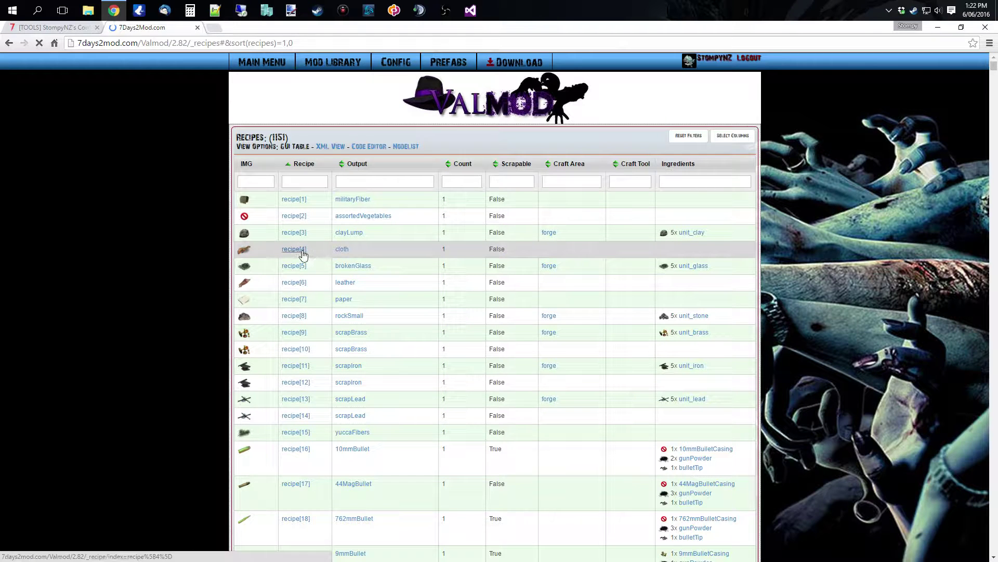
- Find the aloeCream recipe, recipe[44], in the Valmod recipe list and open its details
{"action": "left_click", "coordinate": [298, 251]}
{"action": "scroll", "coordinate": [254, 320], "scroll_direction": "down", "scroll_amount": 12}
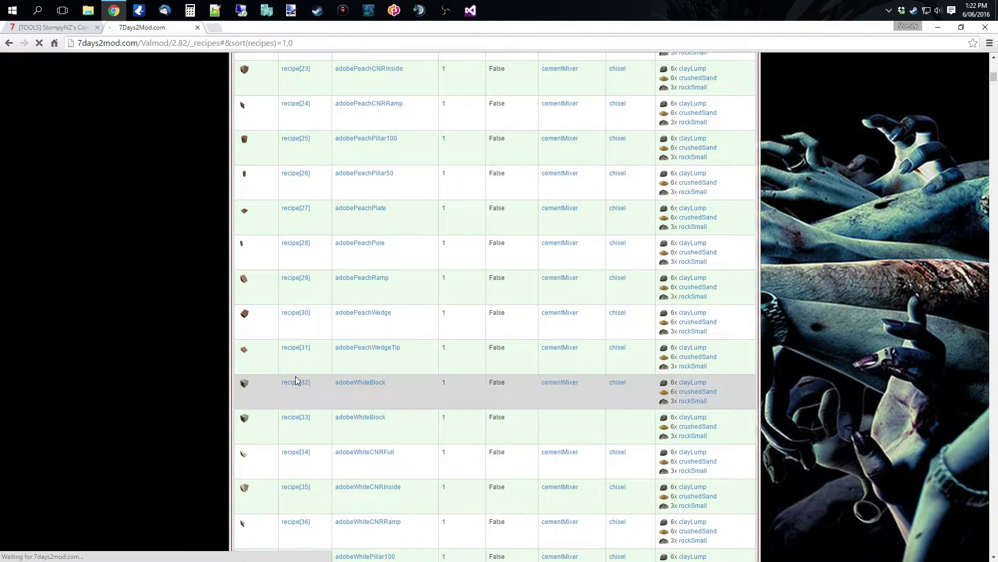
{"action": "scroll", "coordinate": [298, 335], "scroll_direction": "down", "scroll_amount": 7}
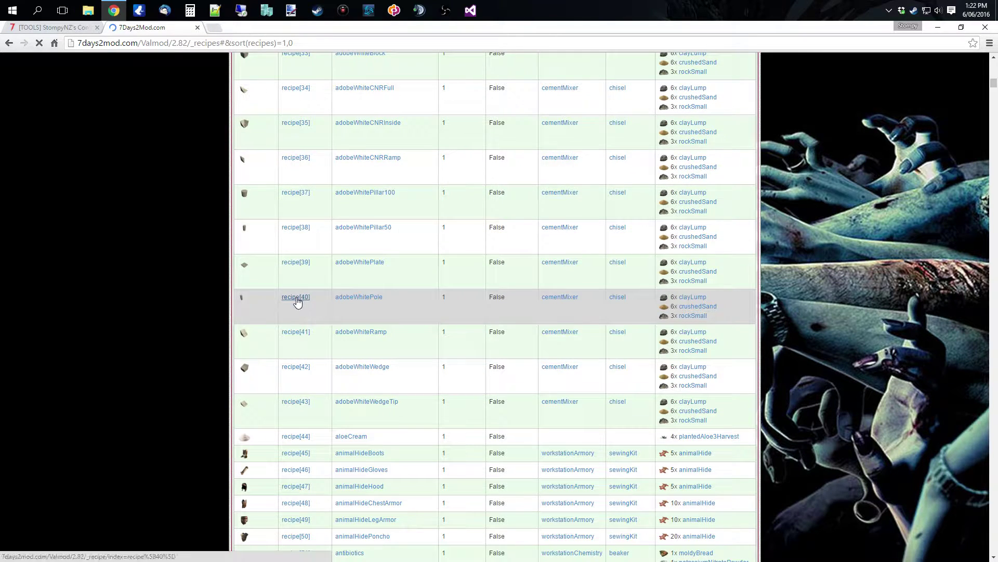
{"action": "left_click", "coordinate": [296, 436]}
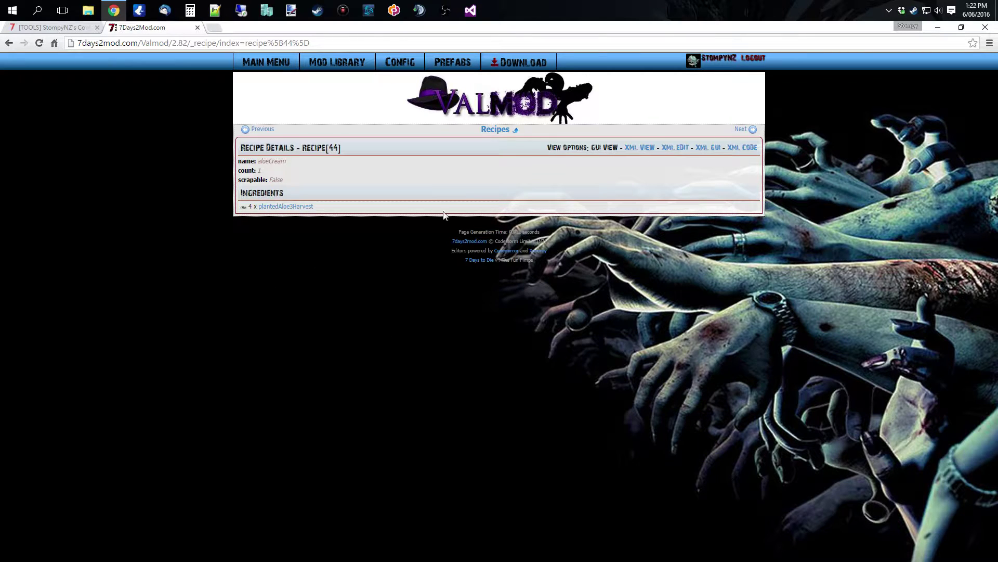
- Show the aloeCream recipe in the XML GUI and return to that view from the error page
{"action": "left_click", "coordinate": [716, 149]}
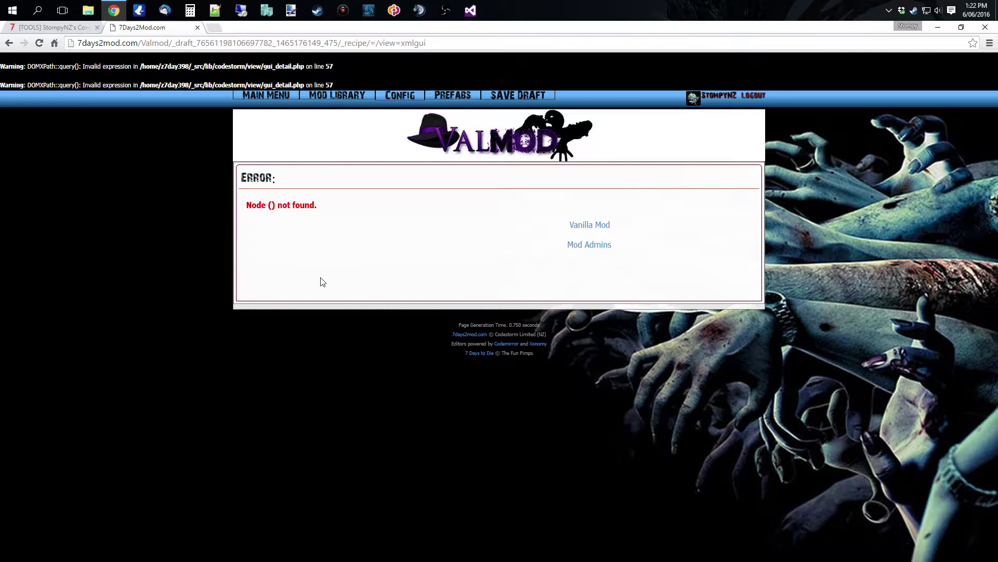
{"action": "key", "text": "F5"}
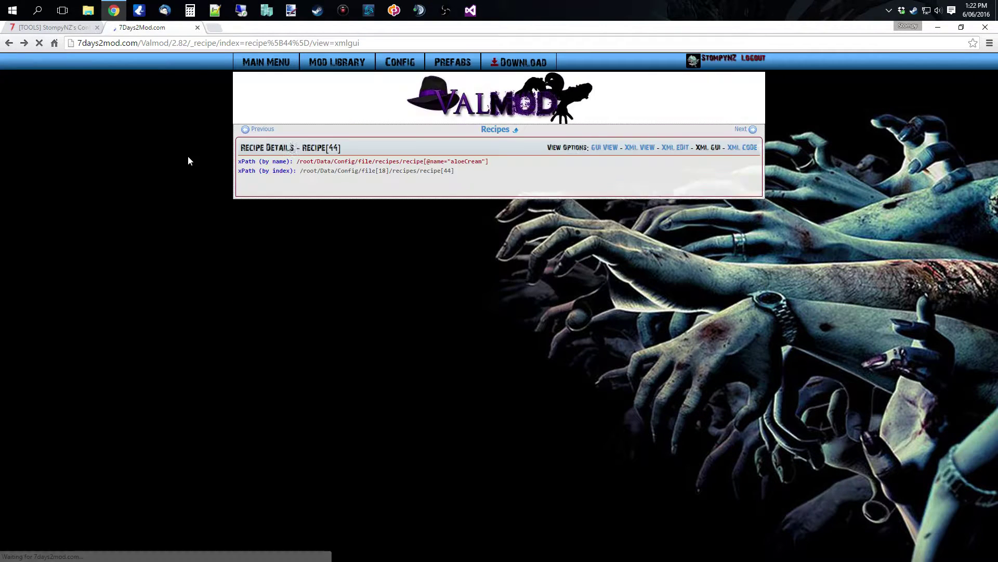
{"action": "mouse_move", "coordinate": [409, 65]}
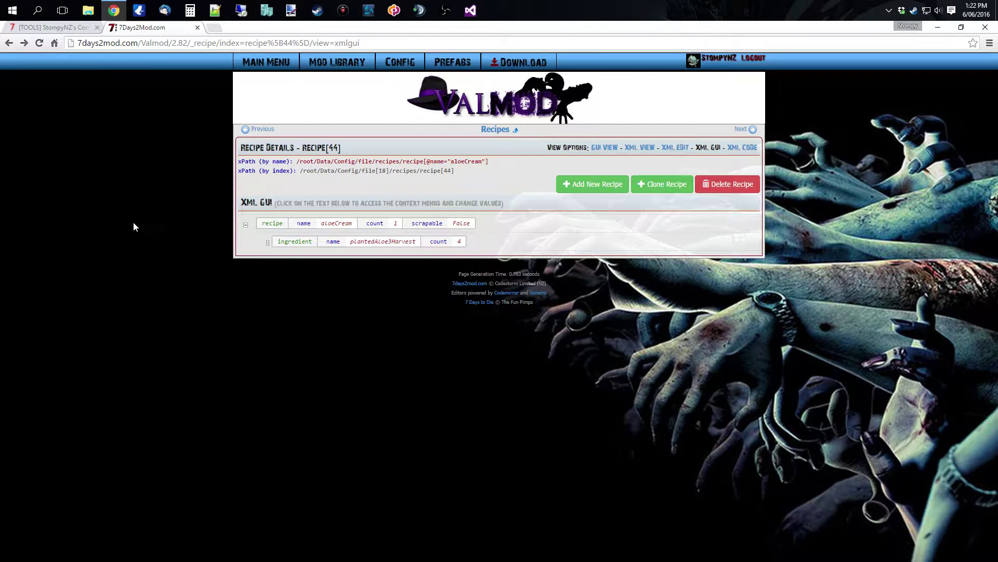
- Return to the Valmod recipe list and look through it from the first to the last recipe
{"action": "left_click", "coordinate": [493, 130]}
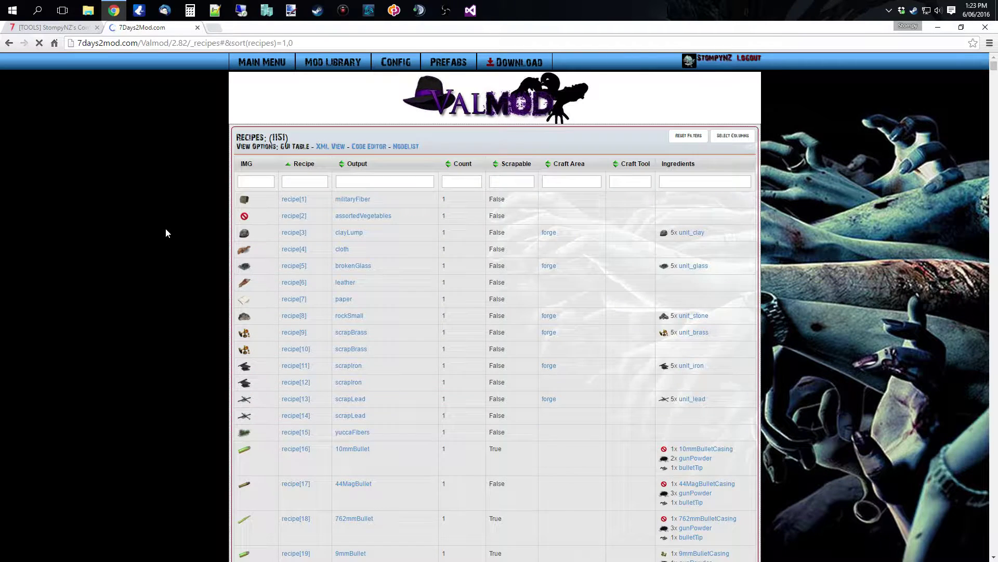
{"action": "key", "text": "End"}
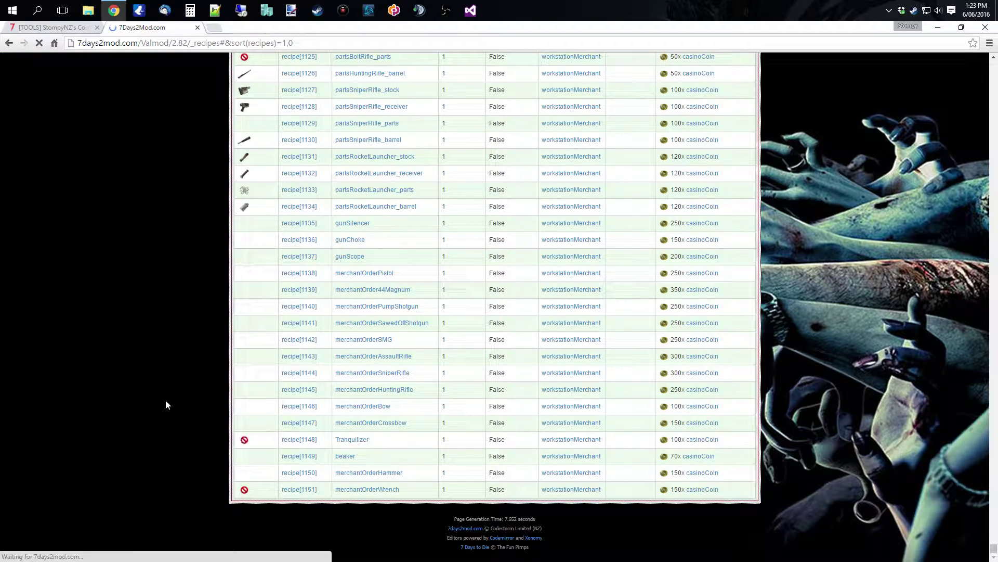
{"action": "key", "text": "Home"}
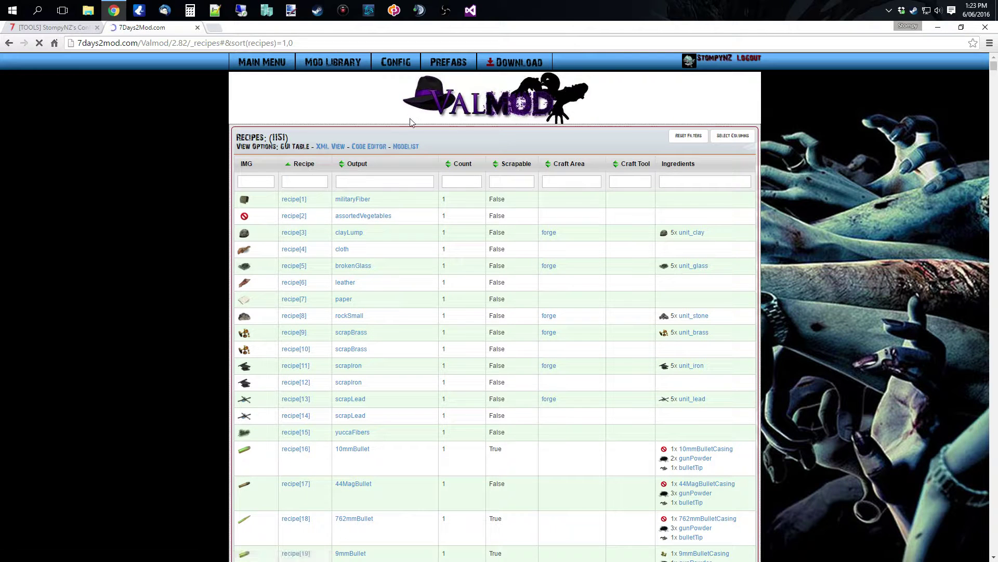
- Open the Valmod Items config, filter the names by admin and open the AdminNail item in the XML GUI
{"action": "mouse_move", "coordinate": [450, 67]}
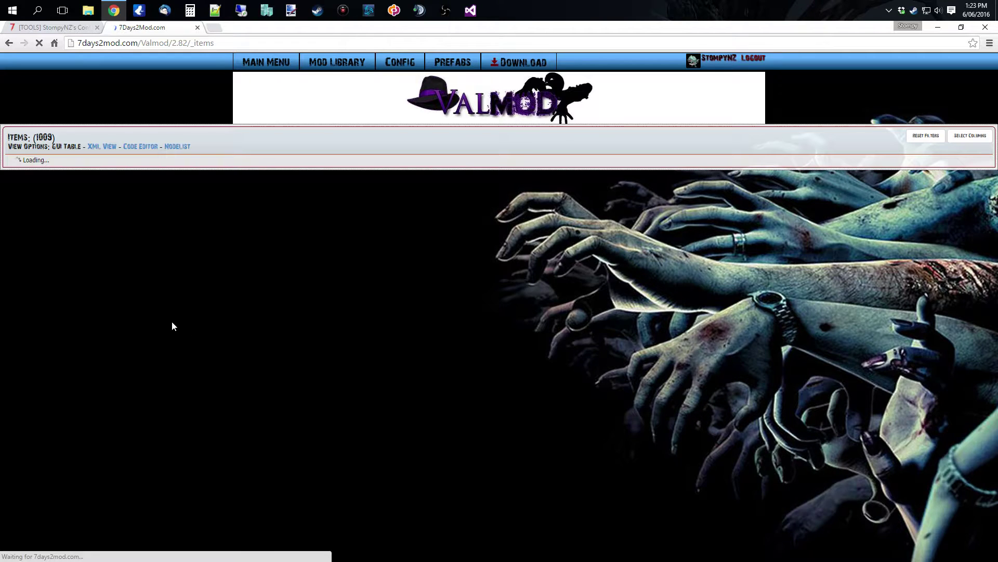
{"action": "key", "text": "ctrl+a"}
{"action": "type", "text": "a"}
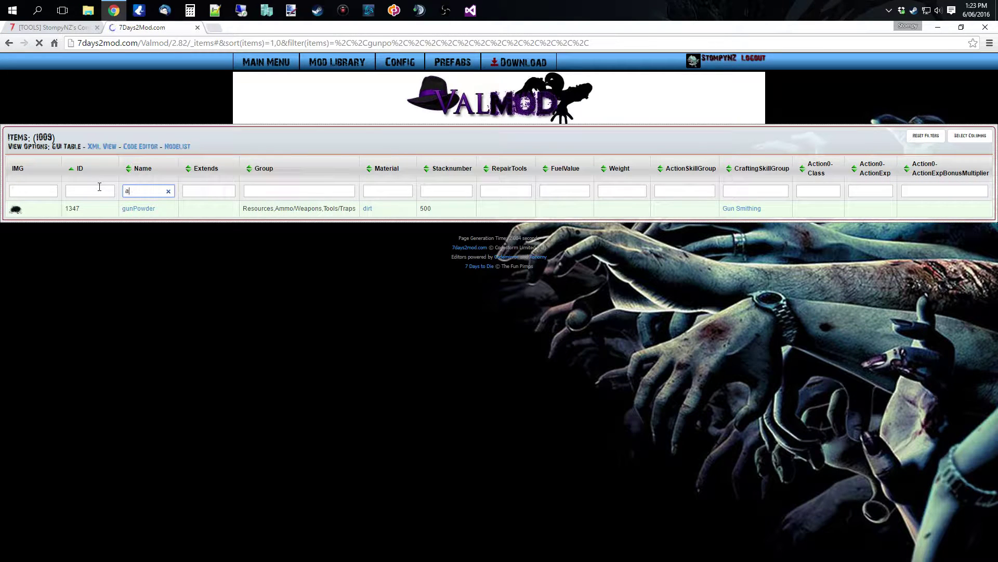
{"action": "type", "text": "dmin"}
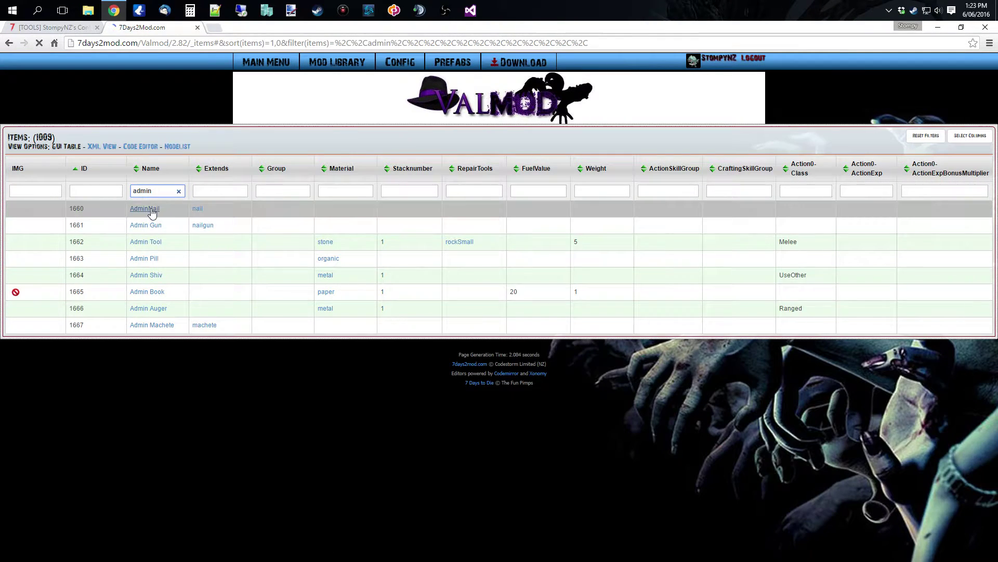
{"action": "left_click", "coordinate": [151, 209]}
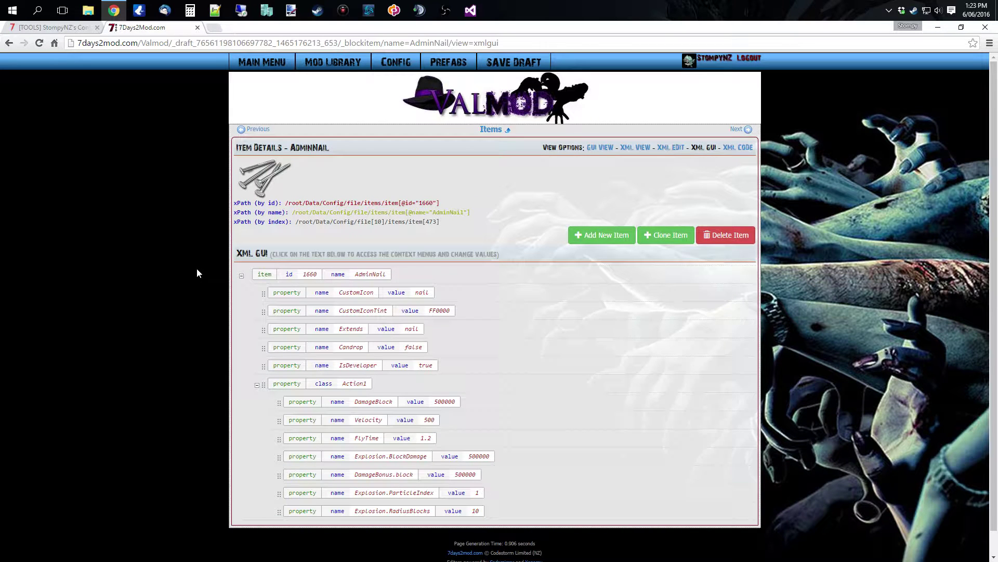
- Rename the AdminNail item as AdminNail2 in the XML GUI and save the changes
{"action": "left_click", "coordinate": [374, 278]}
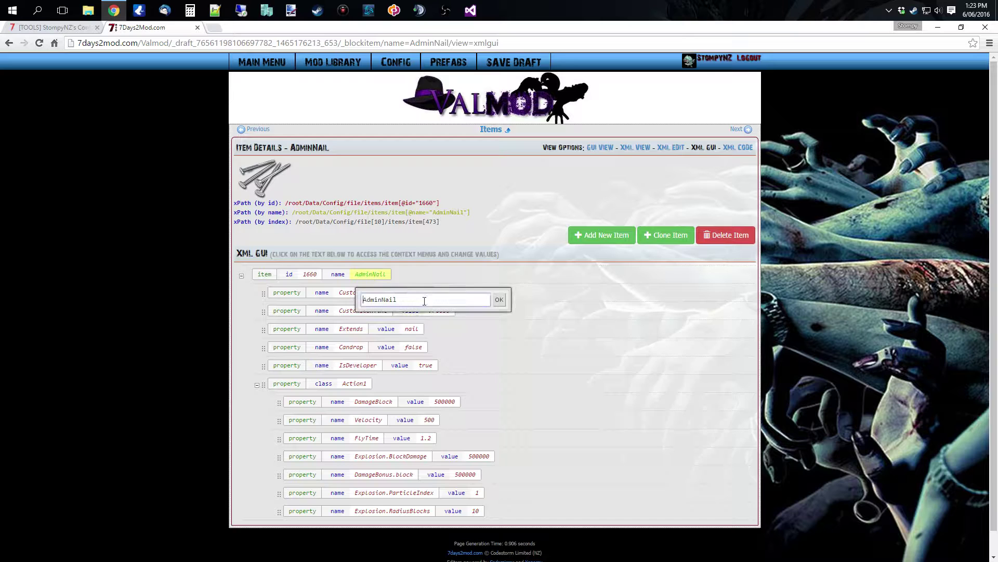
{"action": "left_click", "coordinate": [420, 300]}
{"action": "left_click", "coordinate": [499, 300]}
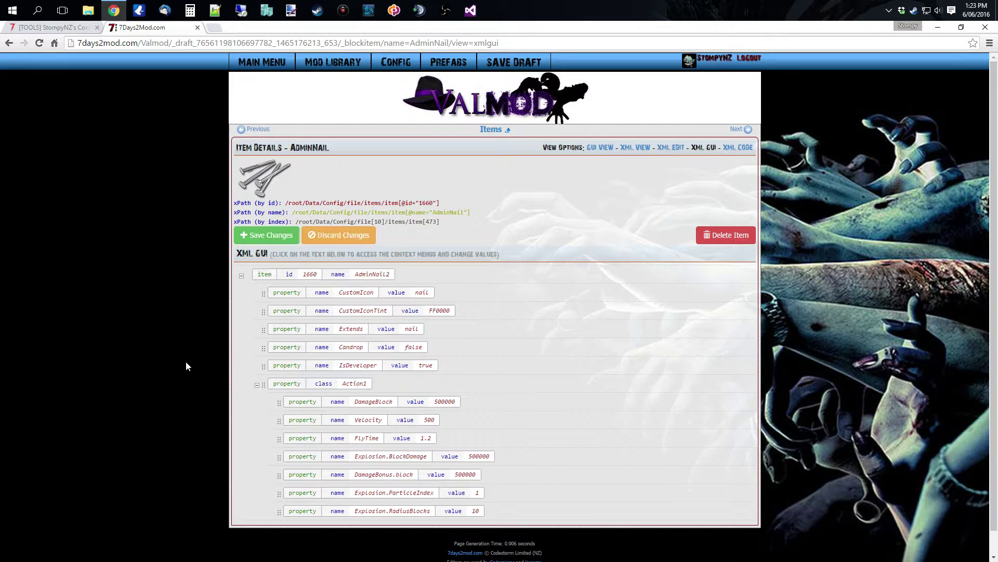
{"action": "left_click", "coordinate": [269, 234]}
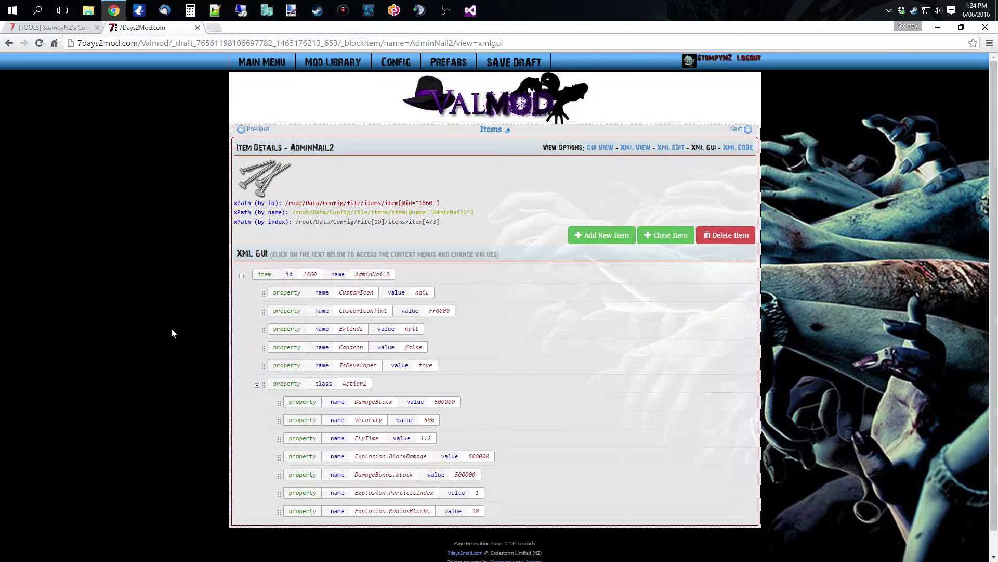
- Return to the draft's item list, find AdminNail2 by name and open its details
{"action": "left_click", "coordinate": [491, 128]}
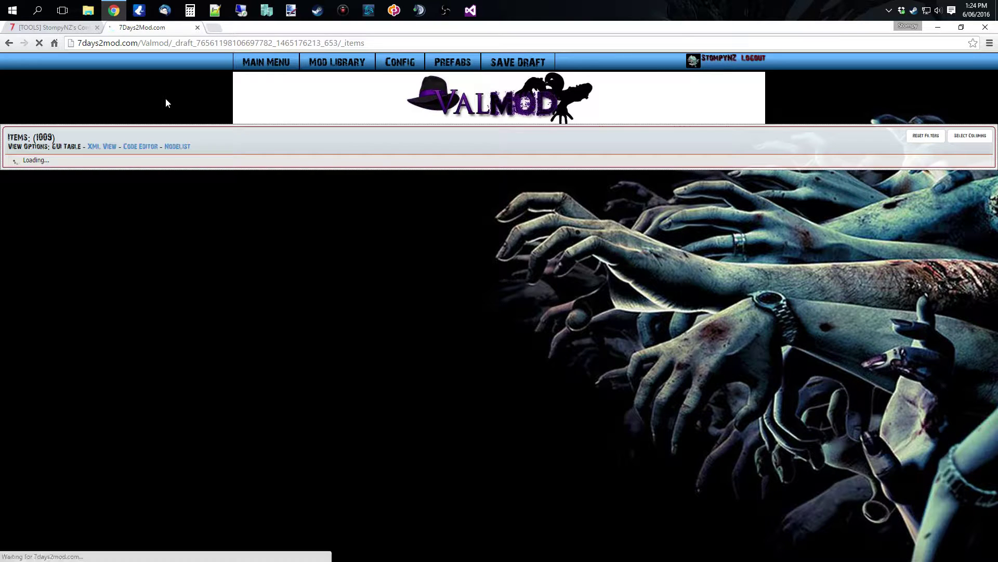
{"action": "key", "text": "End"}
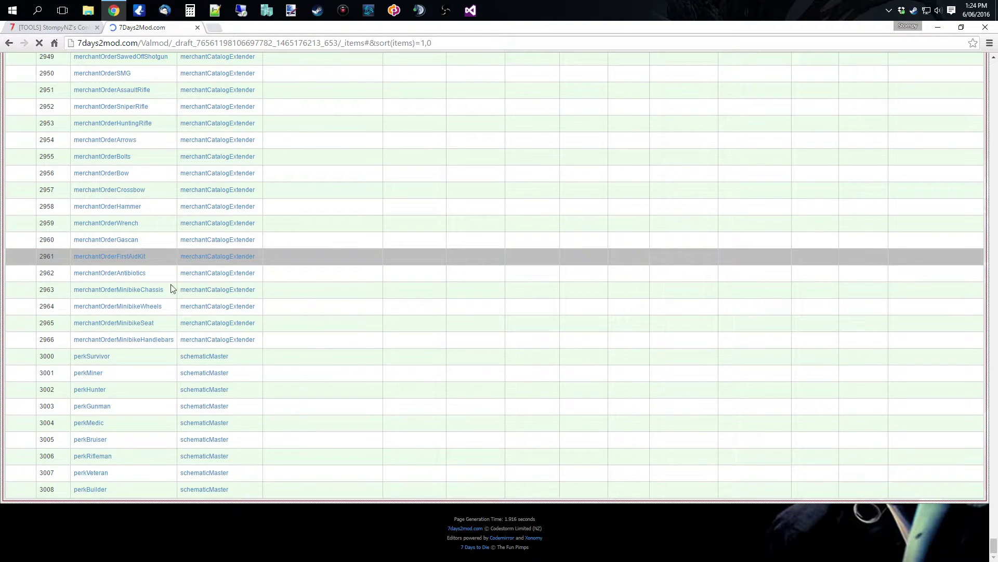
{"action": "scroll", "coordinate": [160, 363], "scroll_direction": "up", "scroll_amount": 11}
{"action": "key", "text": "Home"}
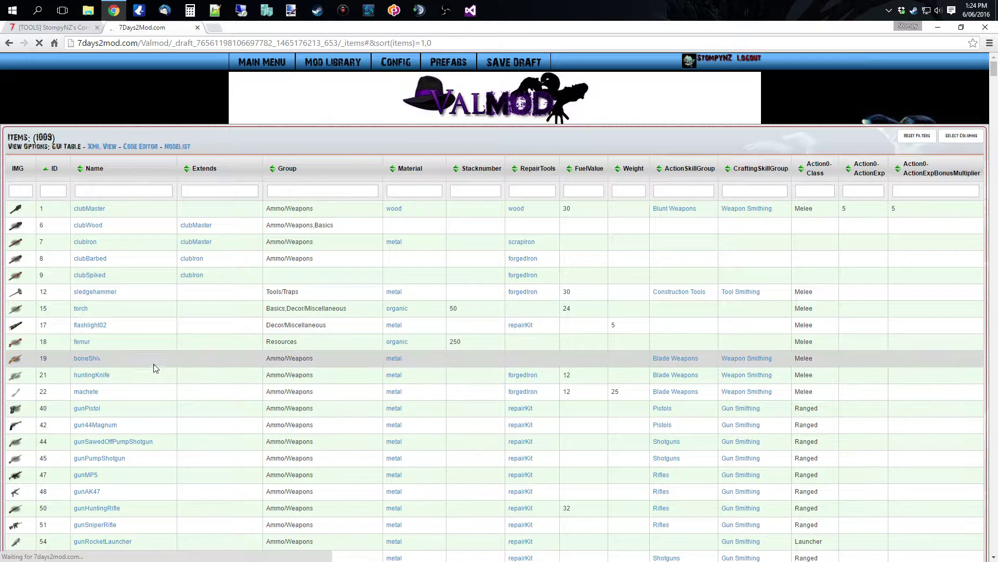
{"action": "left_click", "coordinate": [116, 192]}
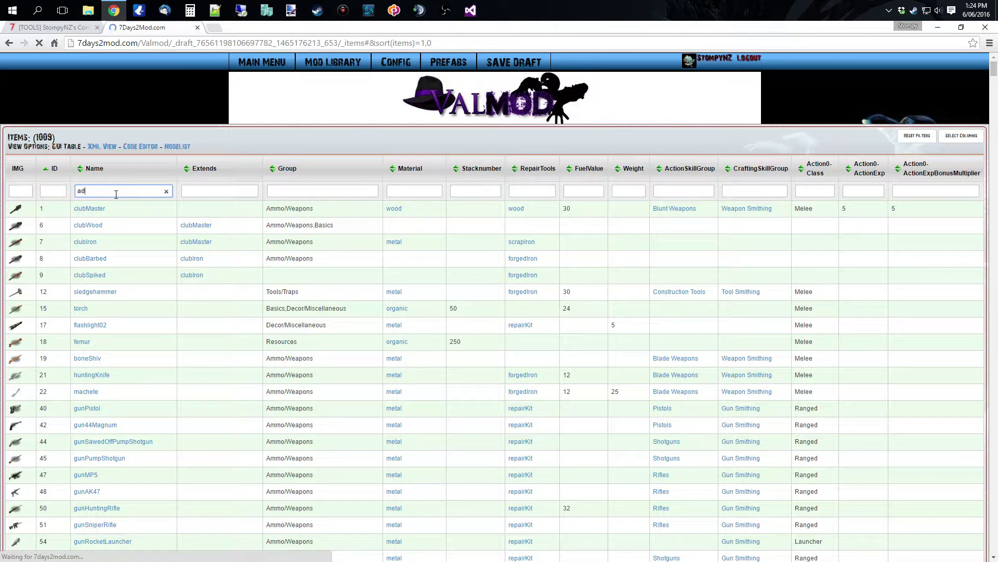
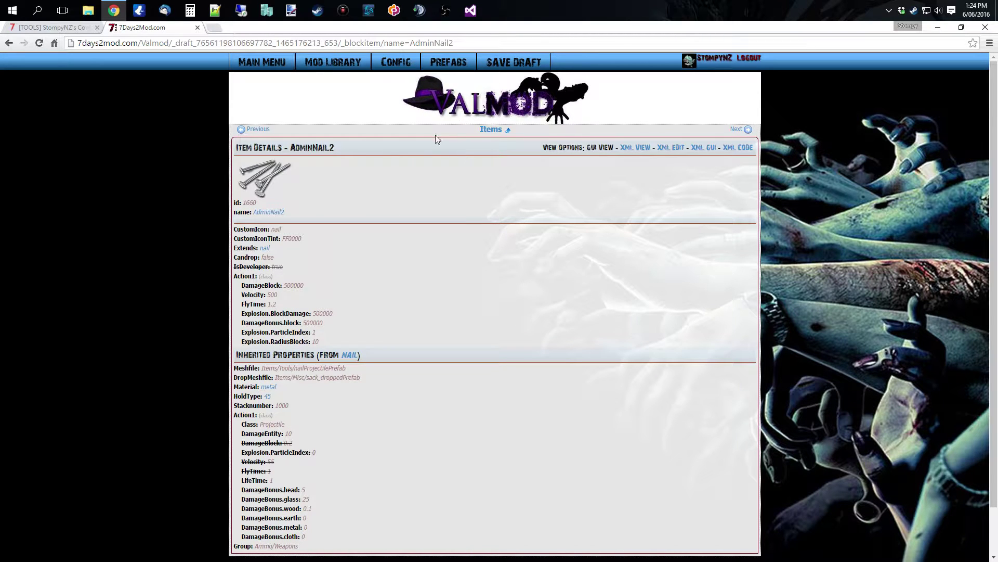
- Open the save form for the draft and examine its mod name and version fields and the mod's address
{"action": "left_click", "coordinate": [512, 63]}
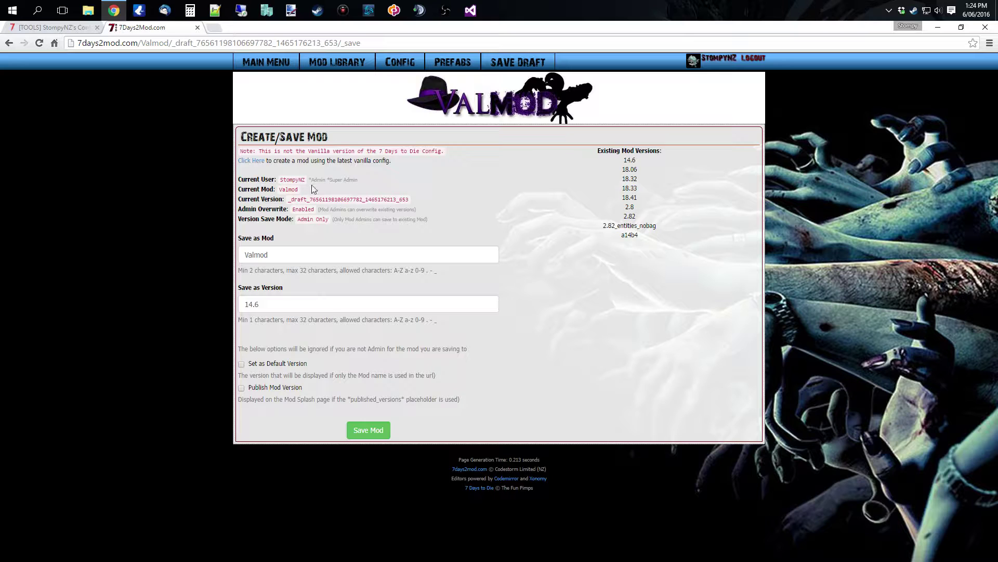
{"action": "double_click", "coordinate": [283, 252]}
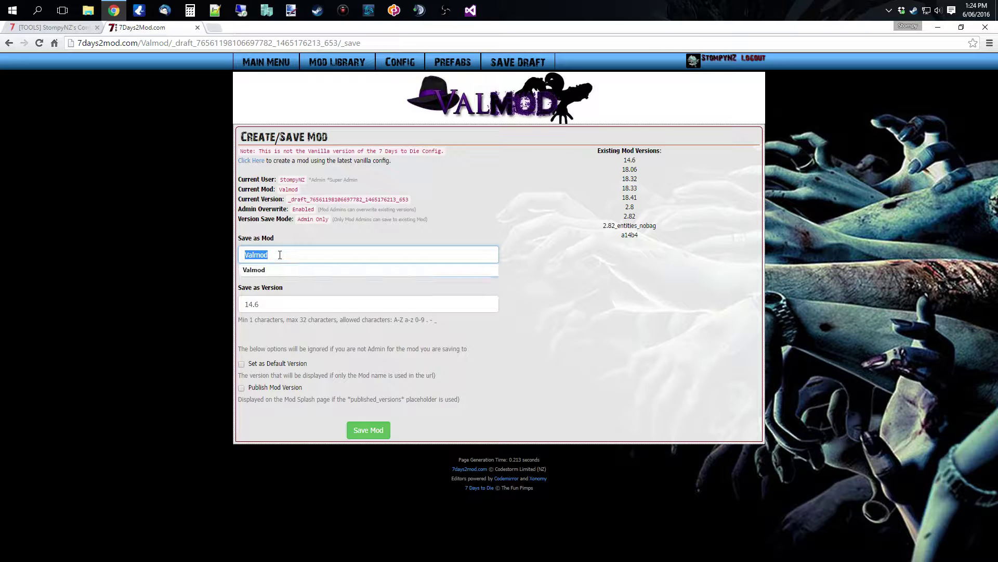
{"action": "left_click", "coordinate": [139, 262]}
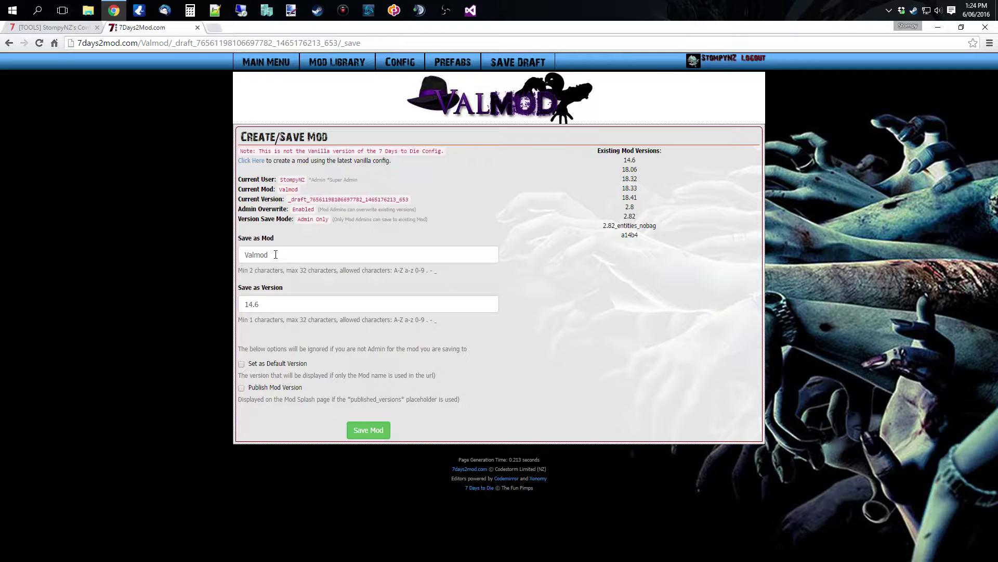
{"action": "double_click", "coordinate": [275, 305]}
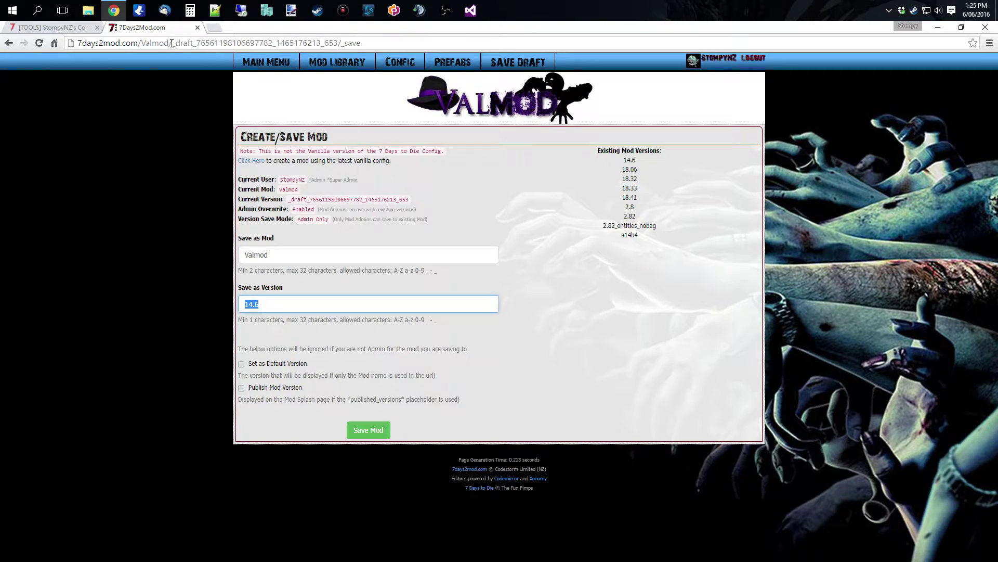
{"action": "left_click_drag", "start_coordinate": [172, 44], "coordinate": [44, 45]}
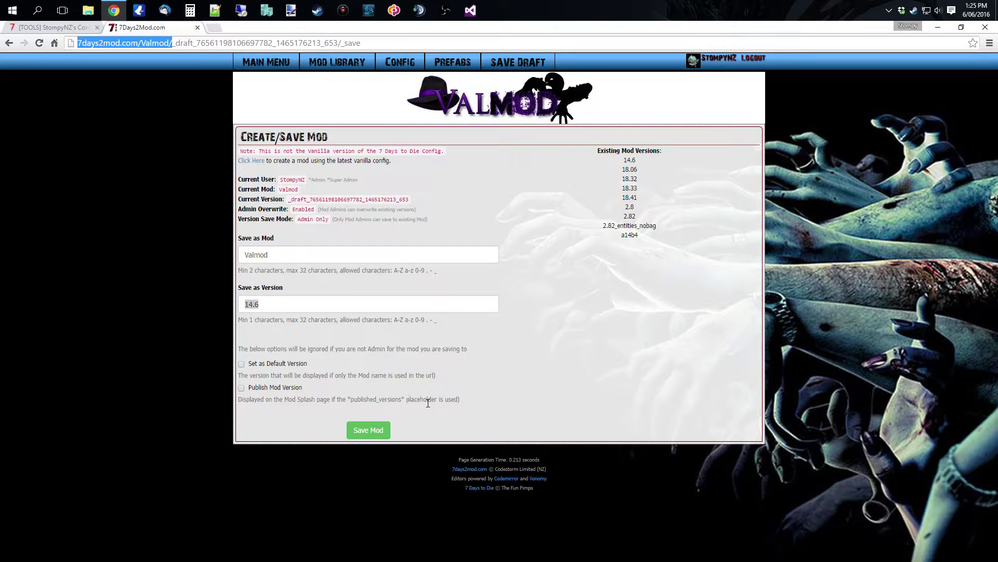
{"action": "left_click", "coordinate": [202, 383]}
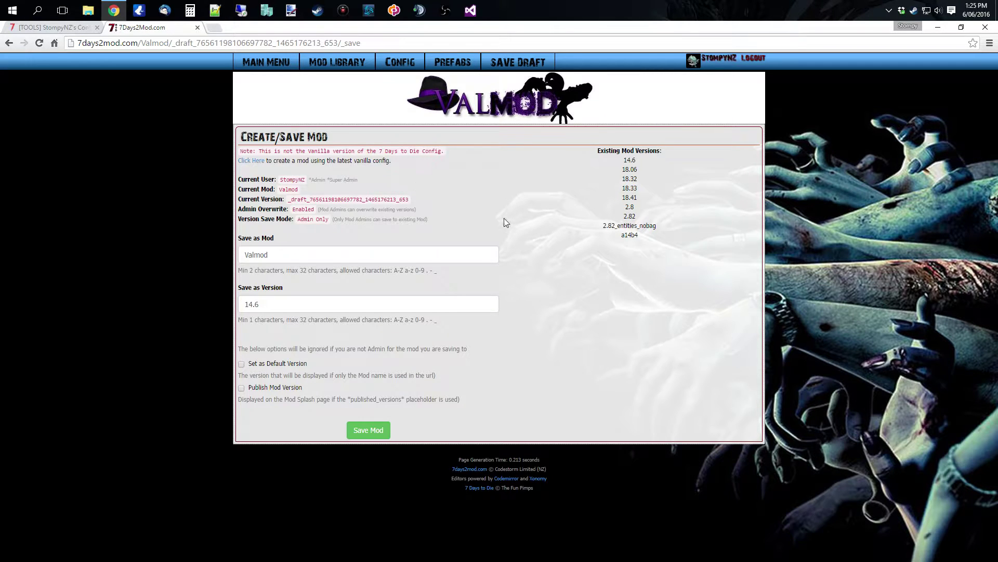
- Save the draft as a new mod named Valmod2, version 14.6, set as the default version
{"action": "left_click", "coordinate": [295, 254]}
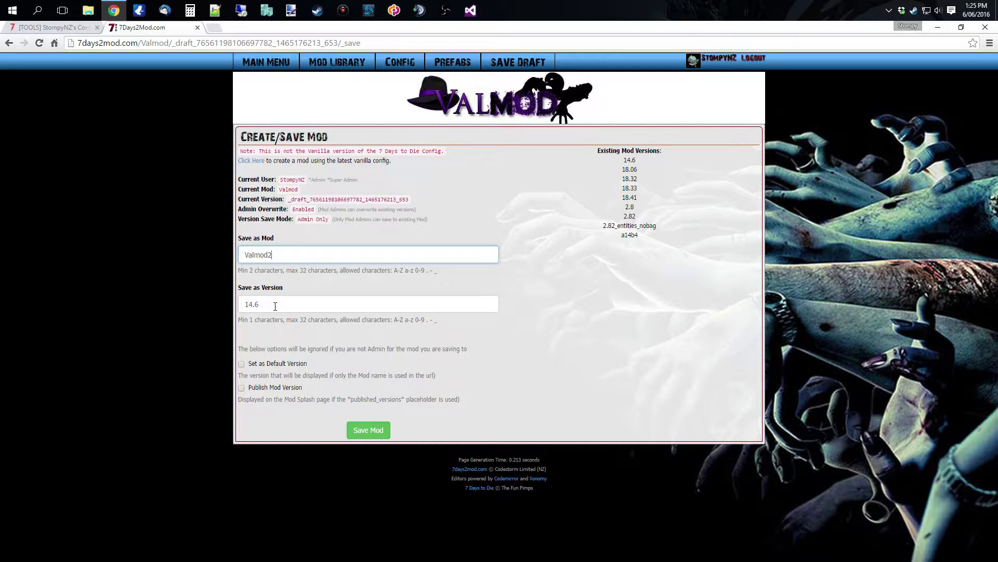
{"action": "type", "text": "2"}
{"action": "left_click", "coordinate": [263, 364]}
{"action": "left_click", "coordinate": [368, 429]}
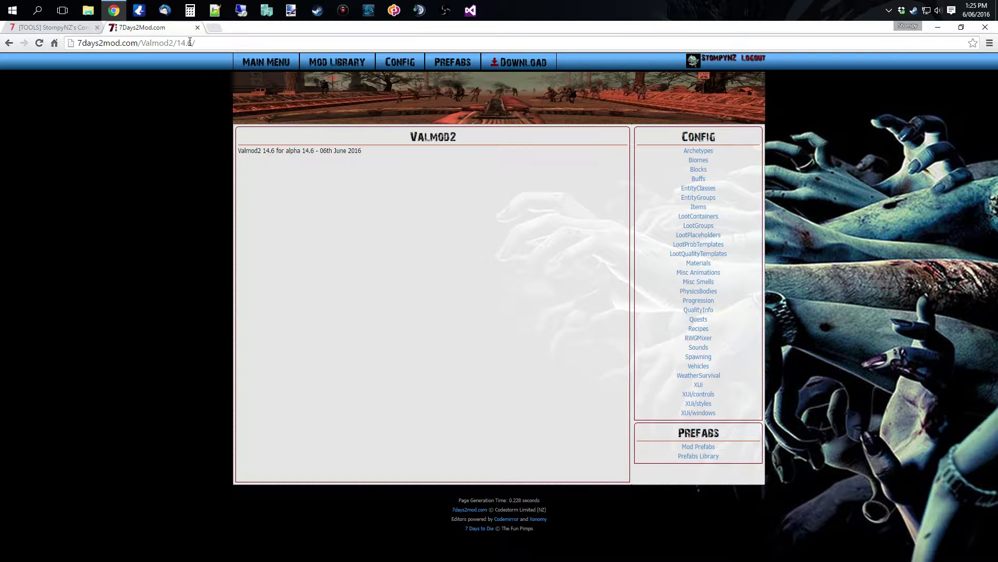
- Open the mod settings of Valmod2 and review its settings, admins and version lists
{"action": "mouse_move", "coordinate": [266, 62]}
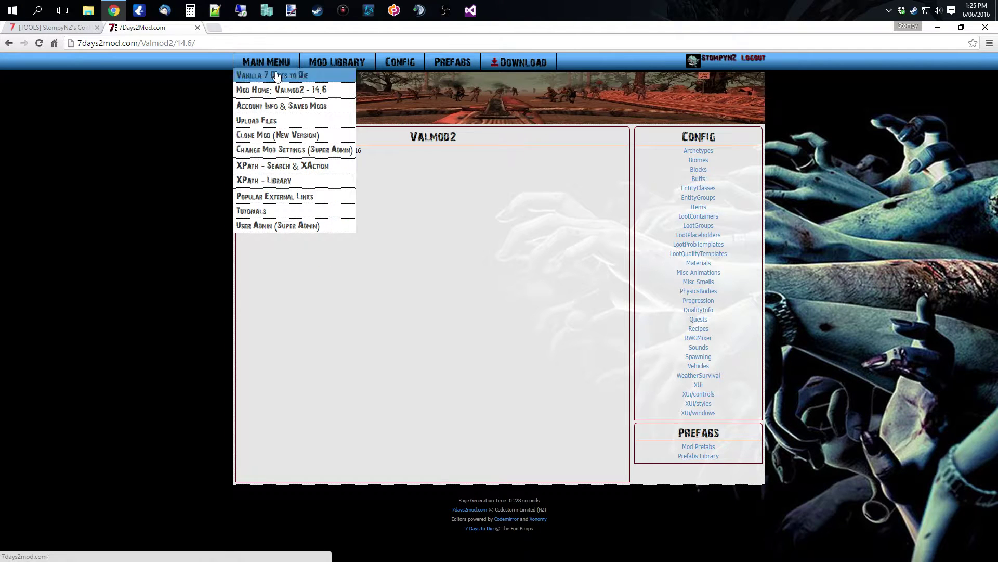
{"action": "left_click", "coordinate": [270, 151]}
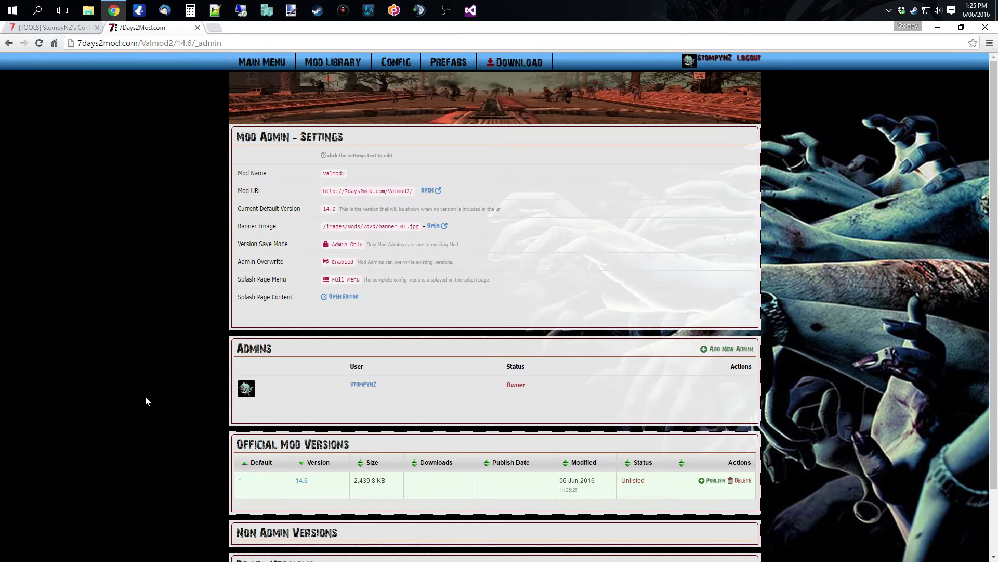
{"action": "scroll", "coordinate": [202, 376], "scroll_direction": "down", "scroll_amount": 3}
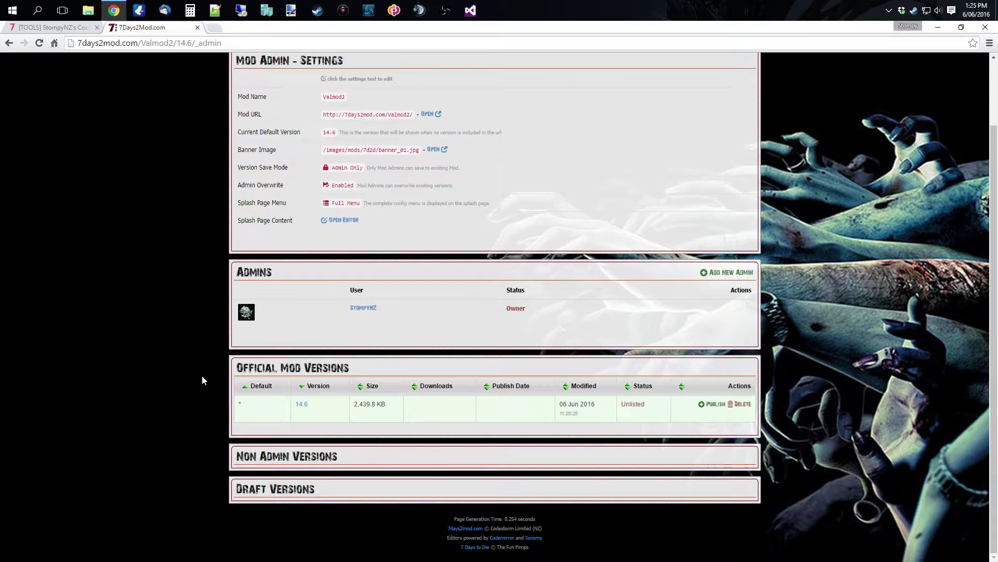
{"action": "scroll", "coordinate": [505, 121], "scroll_direction": "up", "scroll_amount": 3}
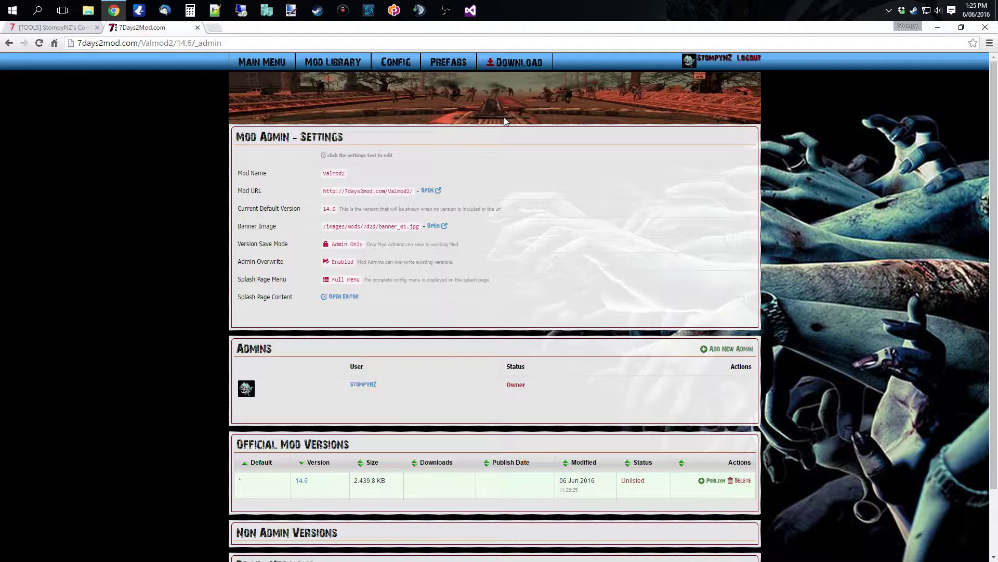
- Open the Buffs config of Valmod2
{"action": "left_click", "coordinate": [315, 62]}
{"action": "left_click", "coordinate": [401, 61]}
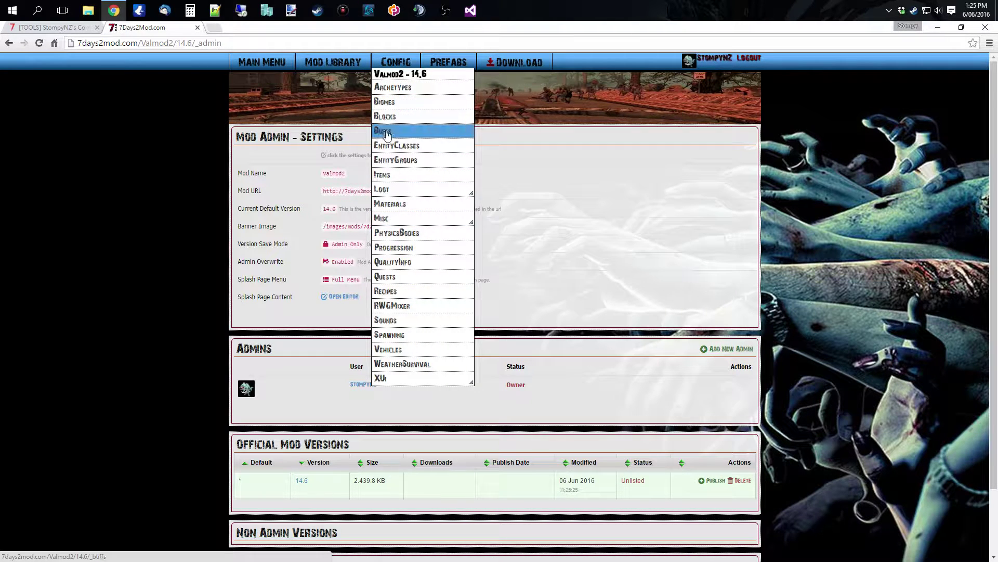
{"action": "left_click", "coordinate": [396, 159]}
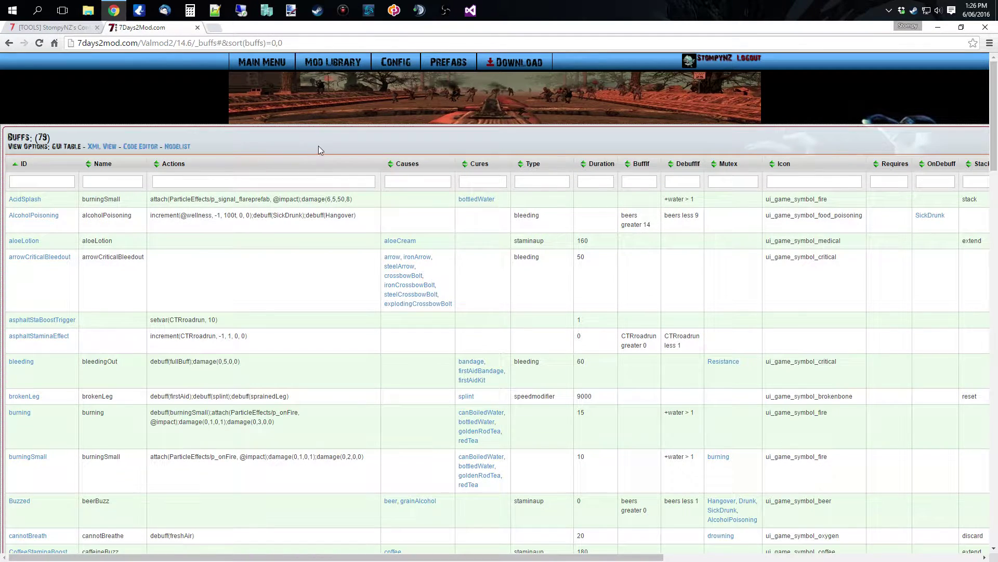
- Examine the Valmod2 buffs table, checking the firstAidLarge entry in the Causes column and the Mutex entries
{"action": "scroll", "coordinate": [318, 147], "scroll_direction": "down", "scroll_amount": 9}
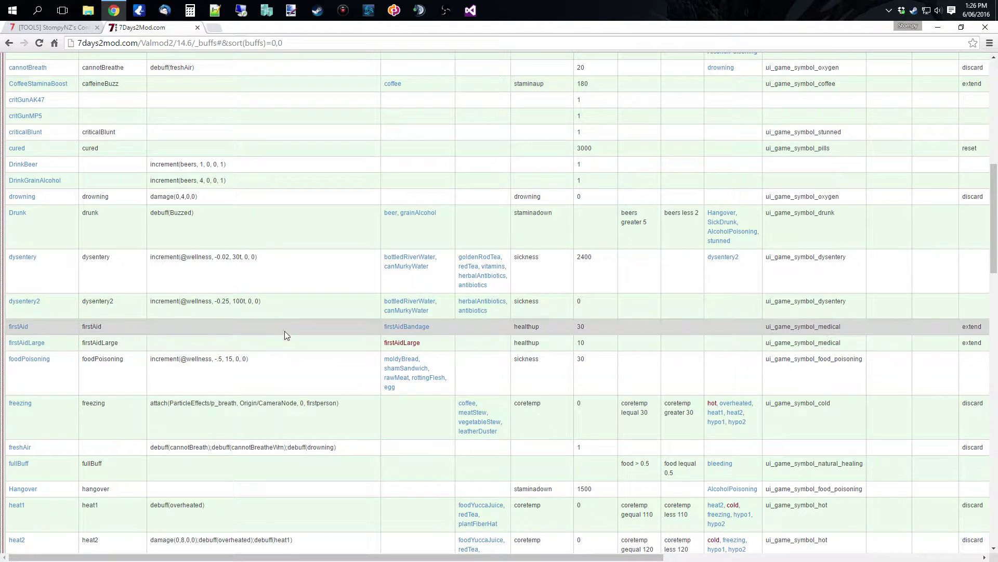
{"action": "scroll", "coordinate": [276, 296], "scroll_direction": "down", "scroll_amount": 2}
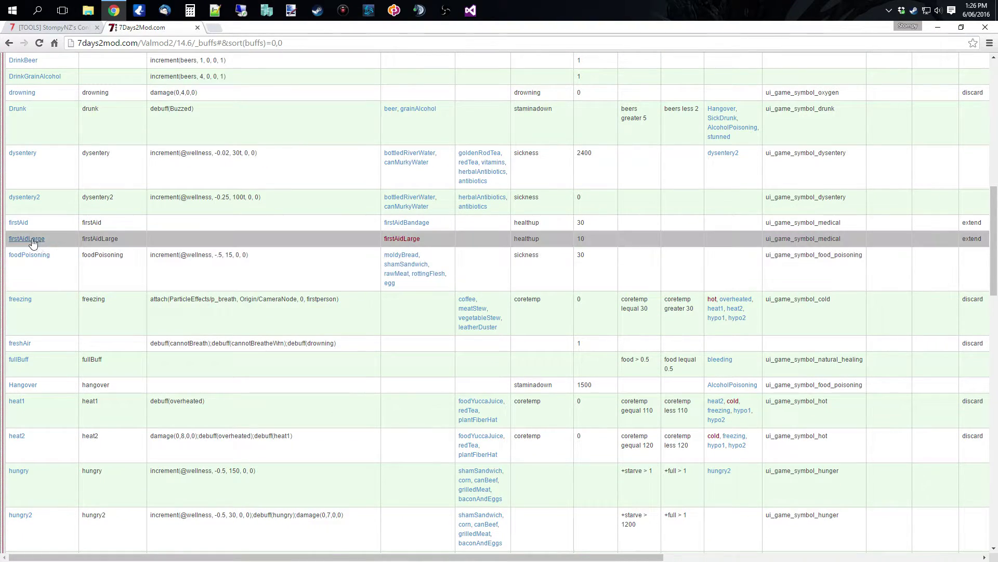
{"action": "scroll", "coordinate": [453, 276], "scroll_direction": "up", "scroll_amount": 11}
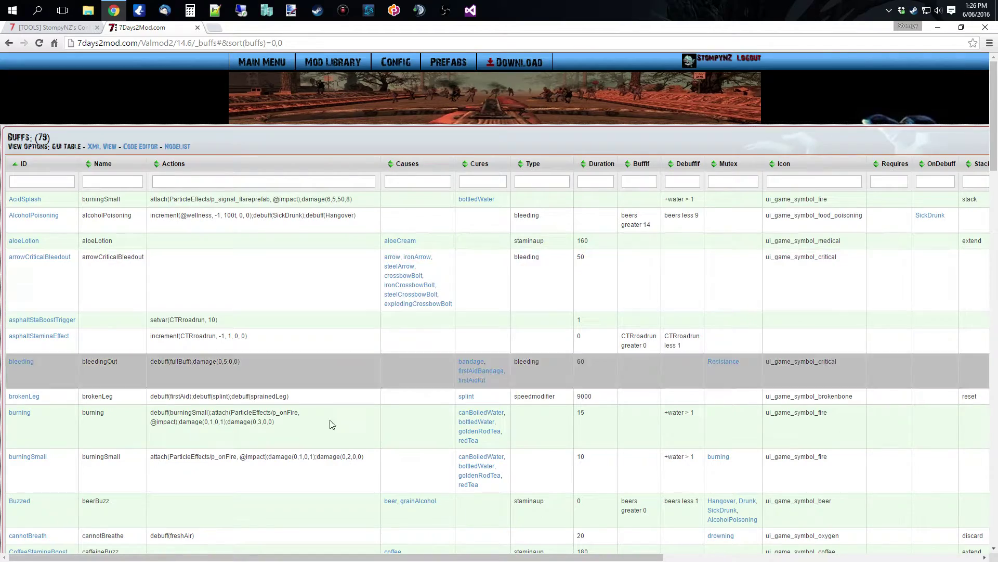
{"action": "scroll", "coordinate": [330, 427], "scroll_direction": "down", "scroll_amount": 8}
{"action": "scroll", "coordinate": [333, 436], "scroll_direction": "down", "scroll_amount": 3}
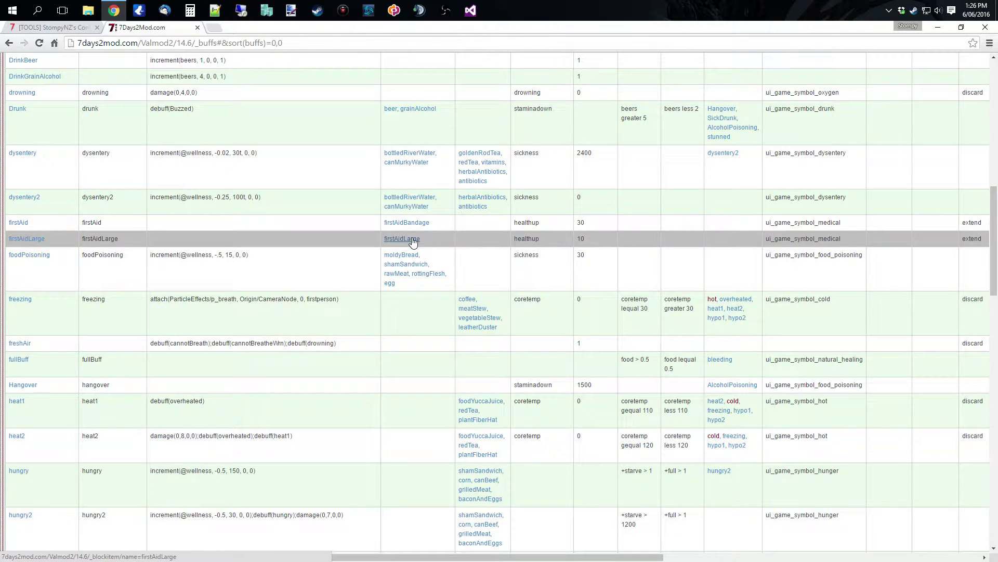
{"action": "left_click", "coordinate": [413, 241]}
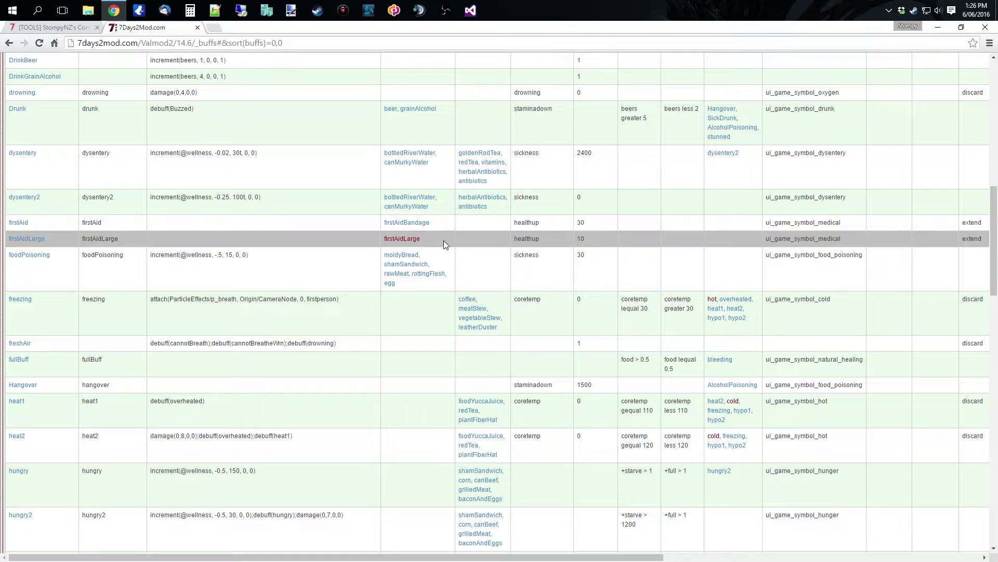
{"action": "scroll", "coordinate": [738, 315], "scroll_direction": "up", "scroll_amount": 10}
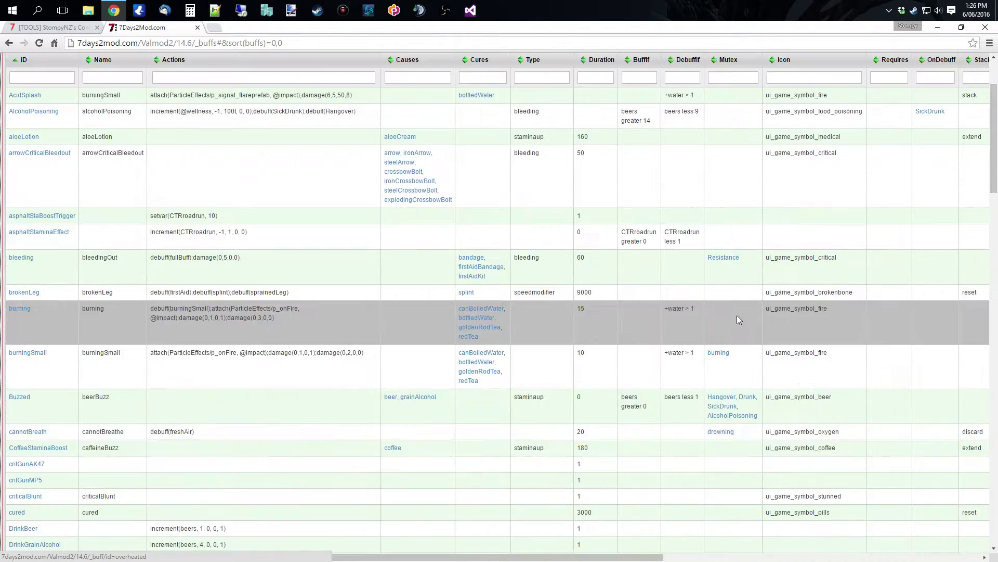
- Open the RWGMixer config of Valmod2 and review its rulesets and its cell, hub, wilderness and prefab rules
{"action": "scroll", "coordinate": [737, 315], "scroll_direction": "up", "scroll_amount": 2}
{"action": "scroll", "coordinate": [731, 350], "scroll_direction": "down", "scroll_amount": 18}
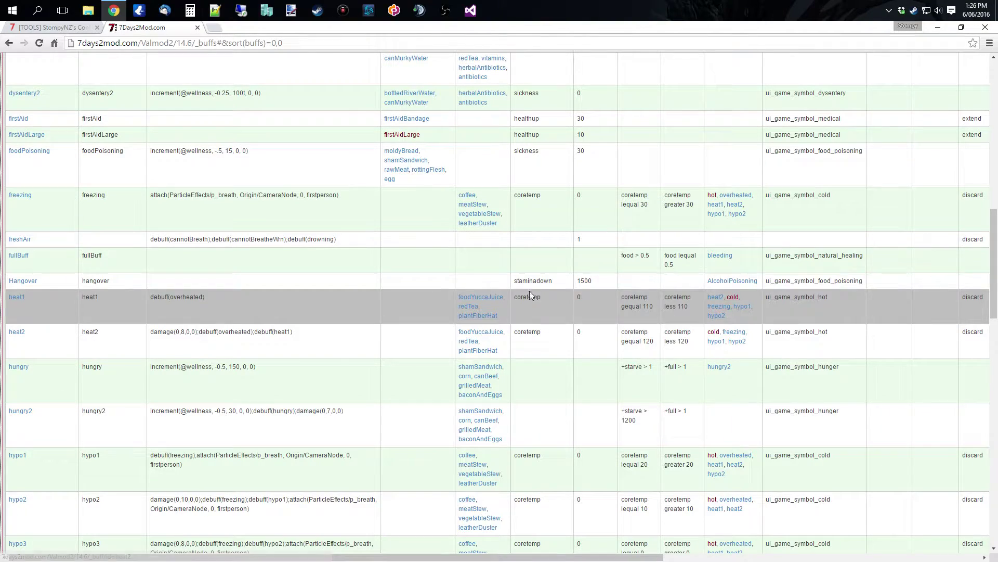
{"action": "scroll", "coordinate": [354, 285], "scroll_direction": "down", "scroll_amount": 6}
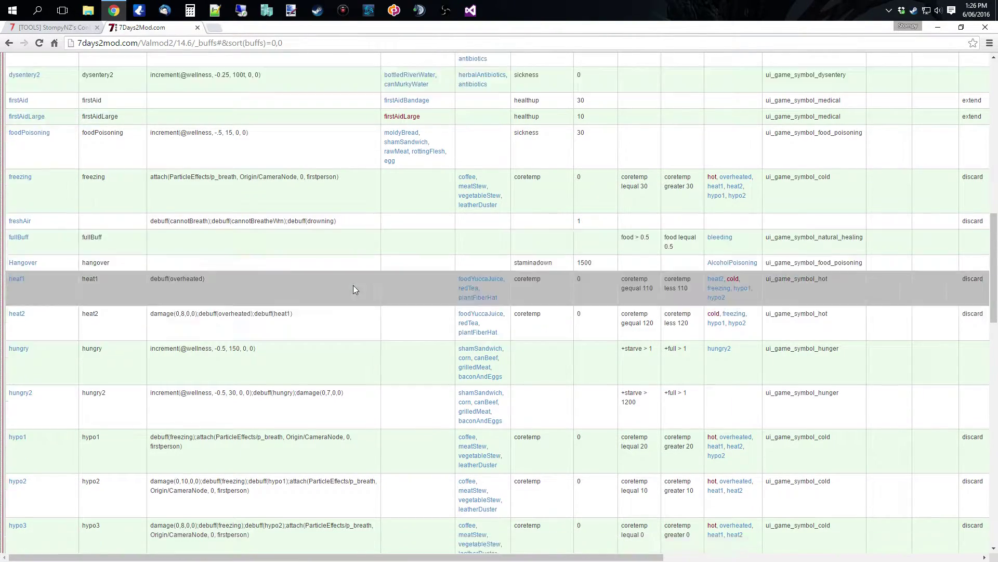
{"action": "scroll", "coordinate": [358, 449], "scroll_direction": "up", "scroll_amount": 9}
{"action": "scroll", "coordinate": [360, 449], "scroll_direction": "up", "scroll_amount": 10}
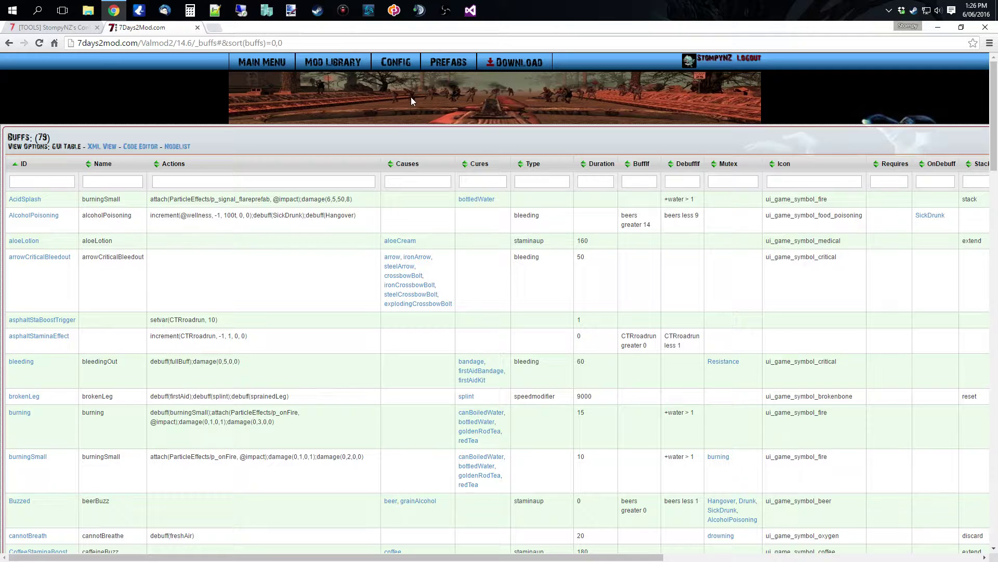
{"action": "mouse_move", "coordinate": [399, 66]}
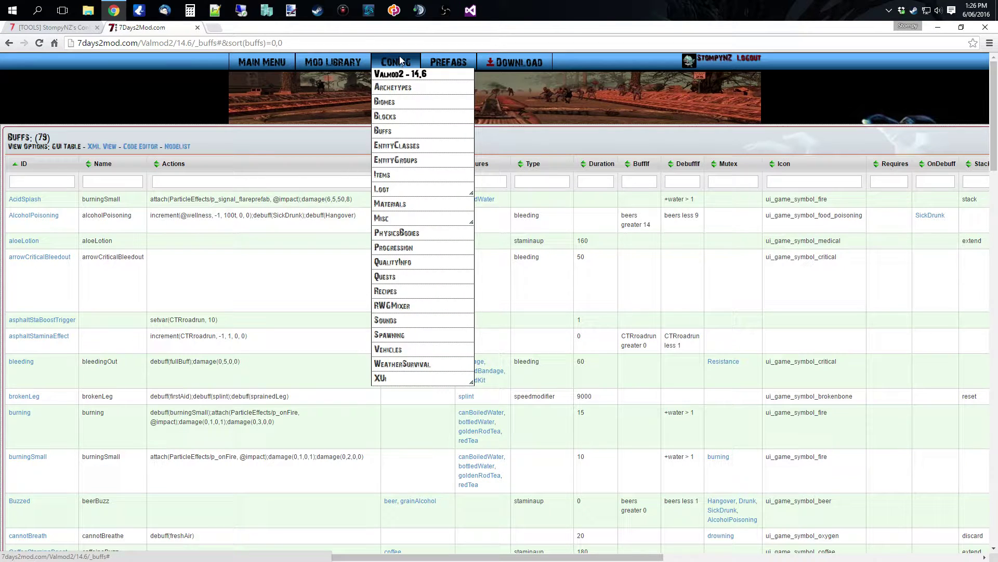
{"action": "left_click", "coordinate": [399, 309]}
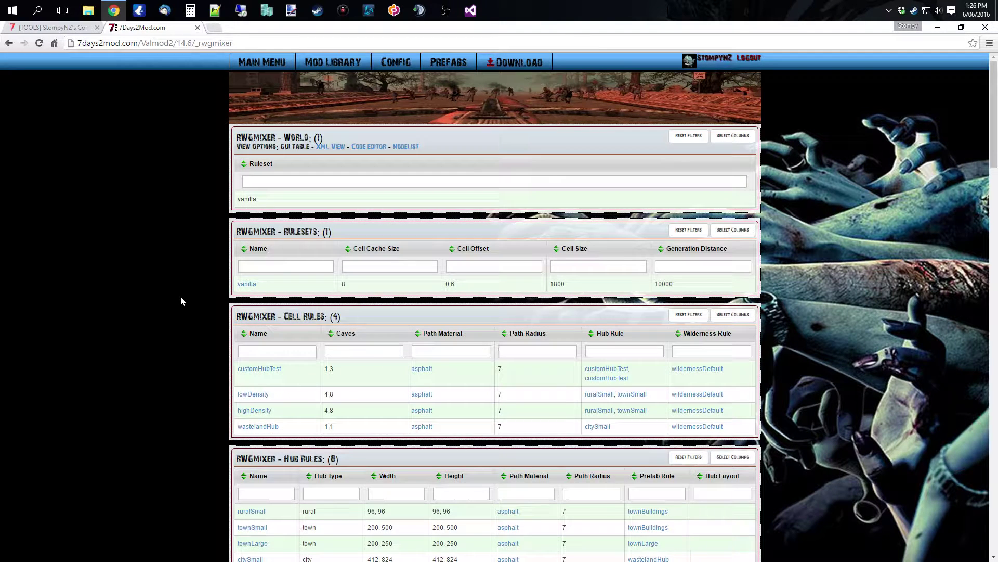
{"action": "scroll", "coordinate": [177, 299], "scroll_direction": "down", "scroll_amount": 4}
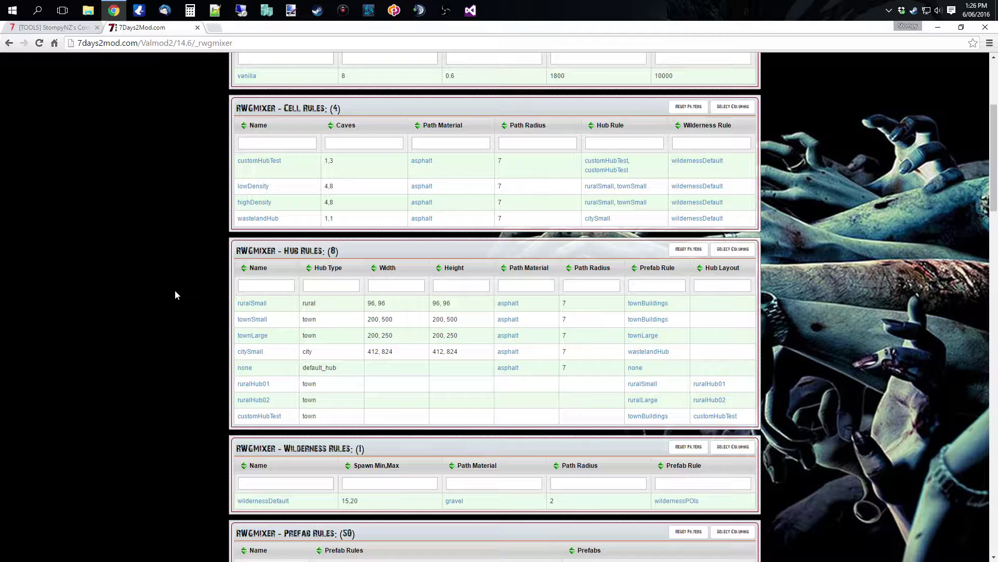
{"action": "scroll", "coordinate": [175, 295], "scroll_direction": "down", "scroll_amount": 8}
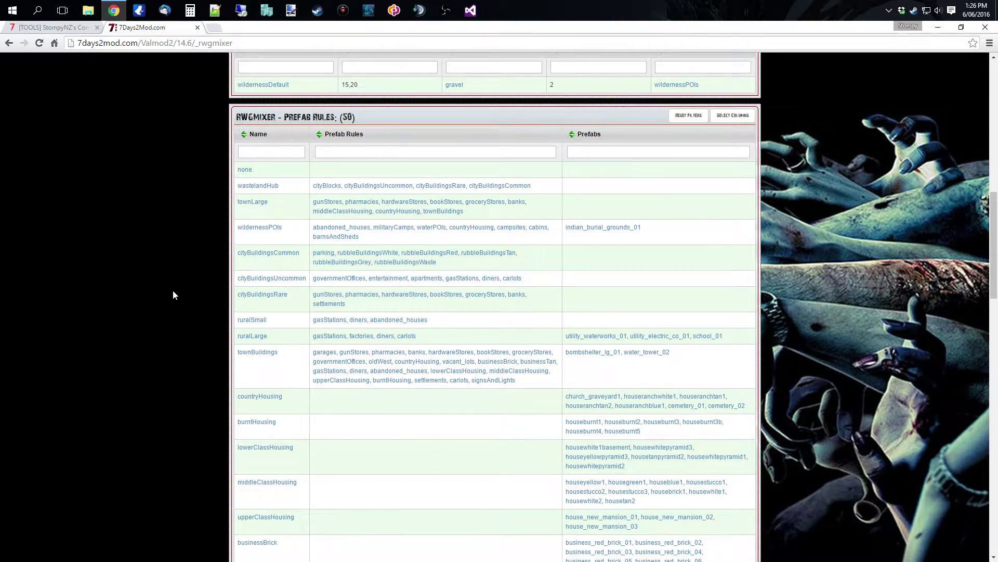
{"action": "scroll", "coordinate": [173, 289], "scroll_direction": "up", "scroll_amount": 13}
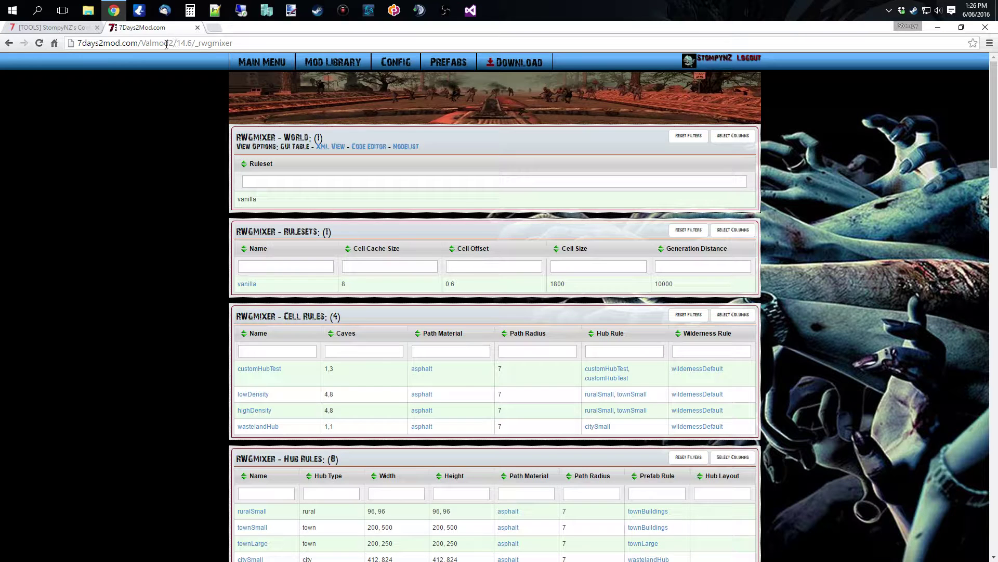
- Download the Valmod2 14.6 mod as Valmod2-14.6.zip into the SteamApps common folder and show the file in its folder
{"action": "left_click", "coordinate": [515, 62]}
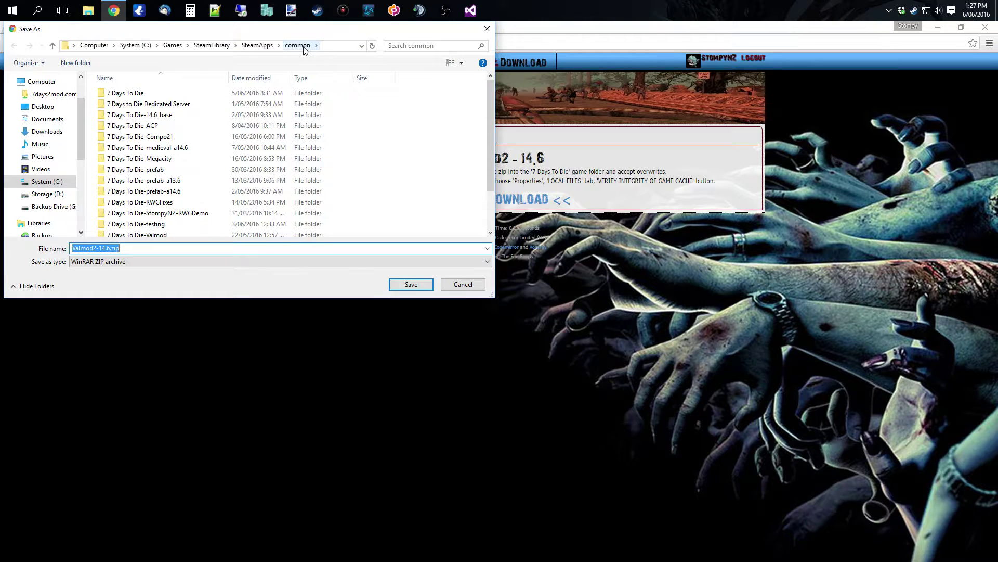
{"action": "left_click", "coordinate": [411, 284]}
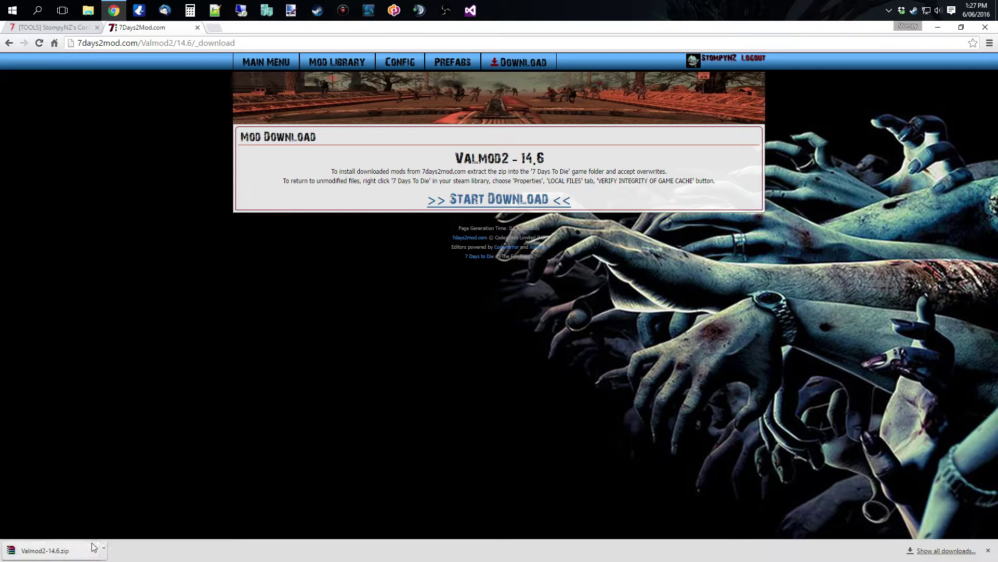
{"action": "left_click", "coordinate": [105, 548]}
{"action": "left_click", "coordinate": [124, 515]}
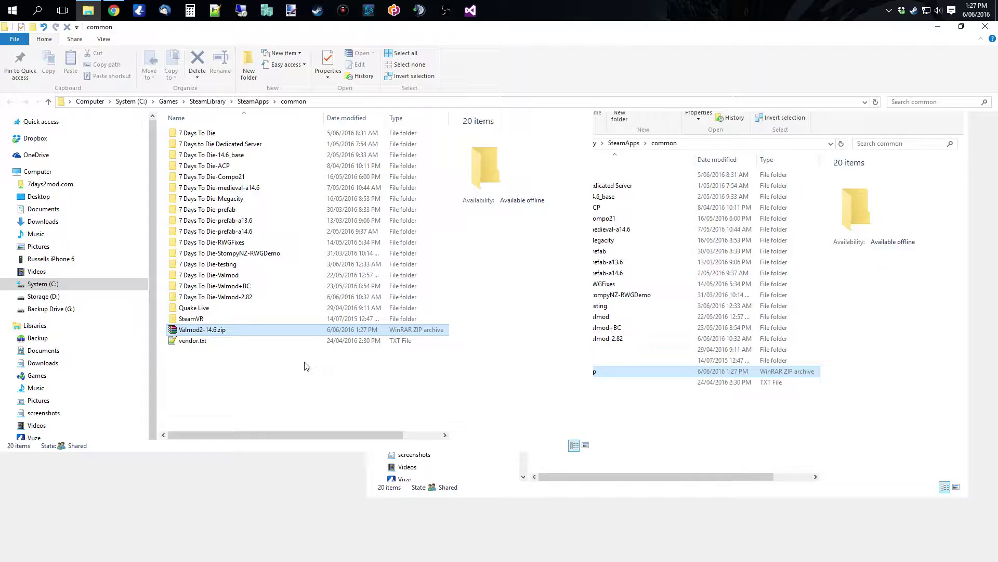
{"action": "left_click", "coordinate": [209, 491]}
- Duplicate the 7 Days To Die game folder within the common folder
{"action": "left_click", "coordinate": [210, 134]}
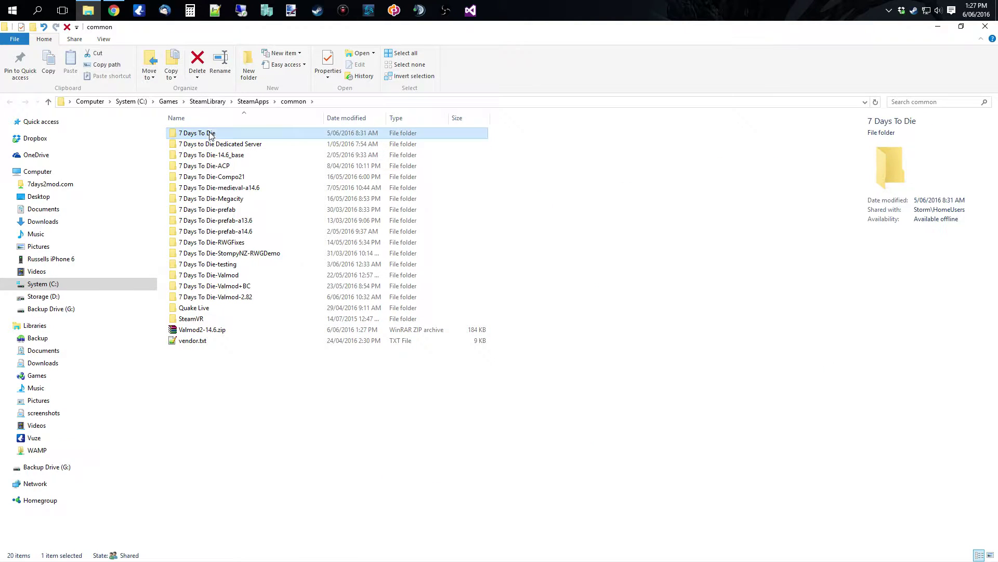
{"action": "key", "text": "ctrl+c"}
{"action": "key", "text": "ctrl+v"}
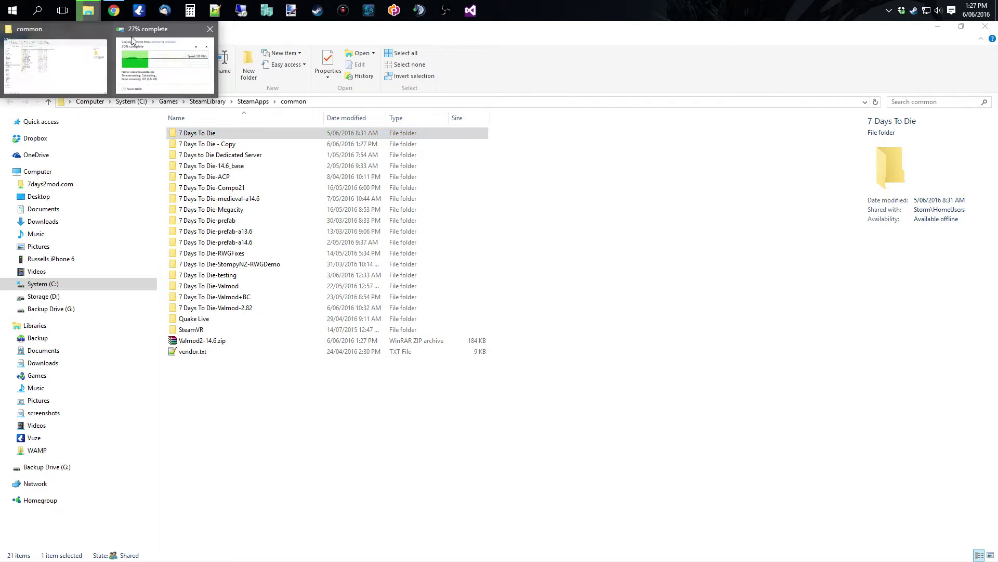
{"action": "left_click", "coordinate": [169, 44]}
{"action": "left_click_drag", "start_coordinate": [596, 207], "coordinate": [645, 200]}
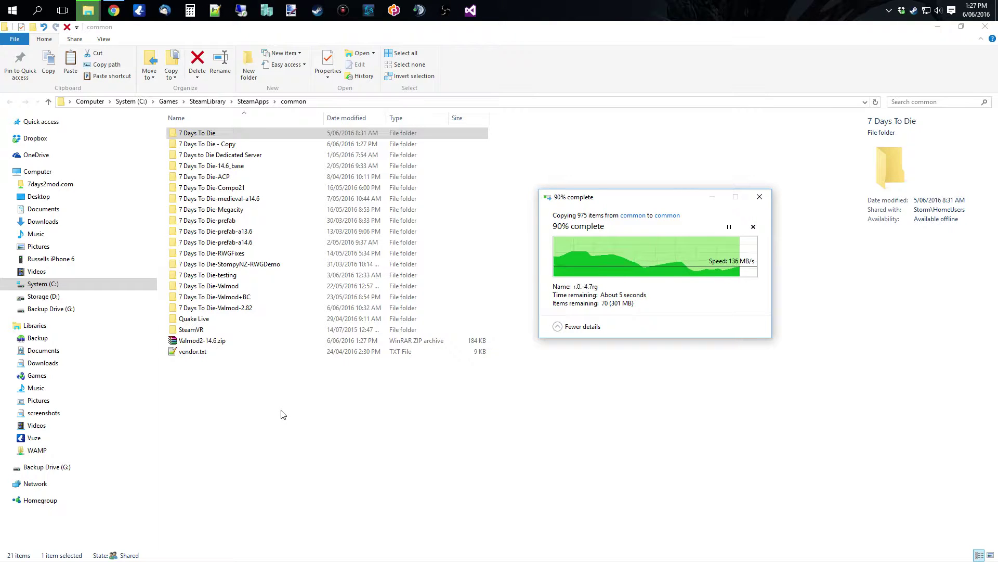
- Rename the copied game folder as 7 Days To Die-Demo
{"action": "left_click", "coordinate": [232, 149]}
{"action": "key", "text": "F2"}
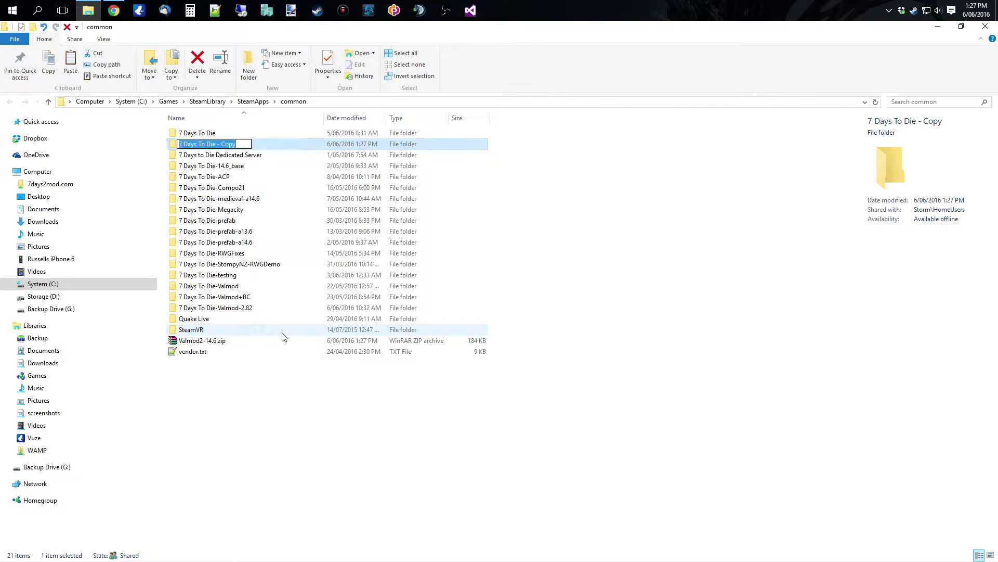
{"action": "key", "text": "End"}
{"action": "key", "text": "shift+Left"}
{"action": "key", "text": "shift+Left"}
{"action": "key", "text": "shift+Left"}
{"action": "key", "text": "shift+Left"}
{"action": "key", "text": "shift+Left"}
{"action": "key", "text": "shift+Left"}
{"action": "key", "text": "shift+Left"}
{"action": "type", "text": "-Demo"}
{"action": "key", "text": "Return"}
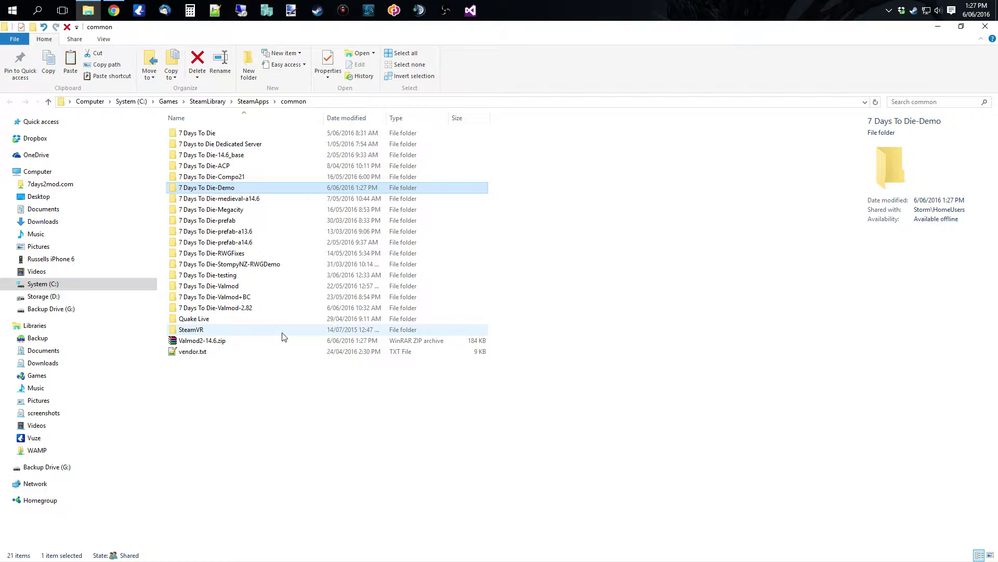
- Move Valmod2-14.6.zip into the 7 Days To Die-Demo folder and extract its contents there
{"action": "left_click_drag", "start_coordinate": [203, 340], "coordinate": [216, 189]}
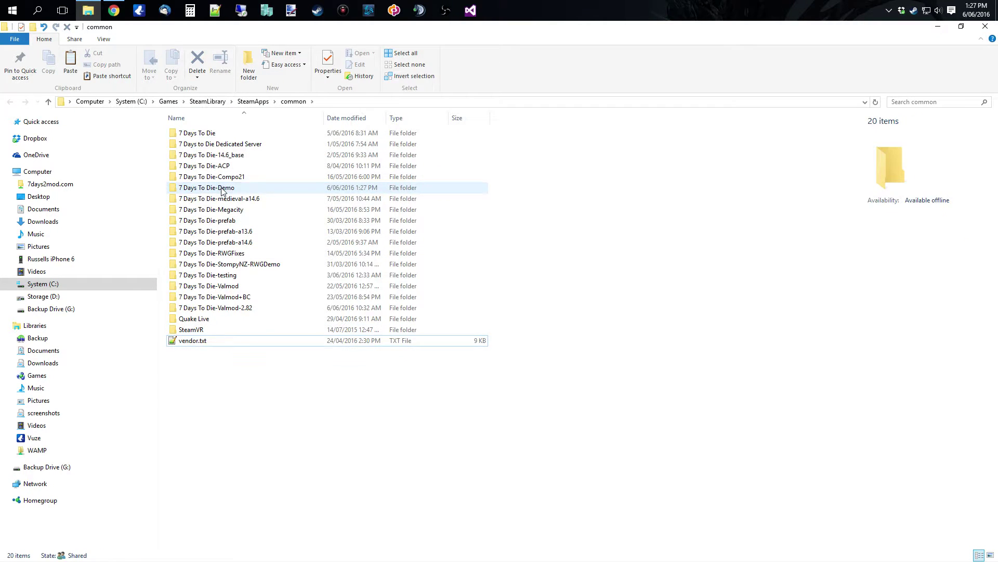
{"action": "double_click", "coordinate": [216, 188]}
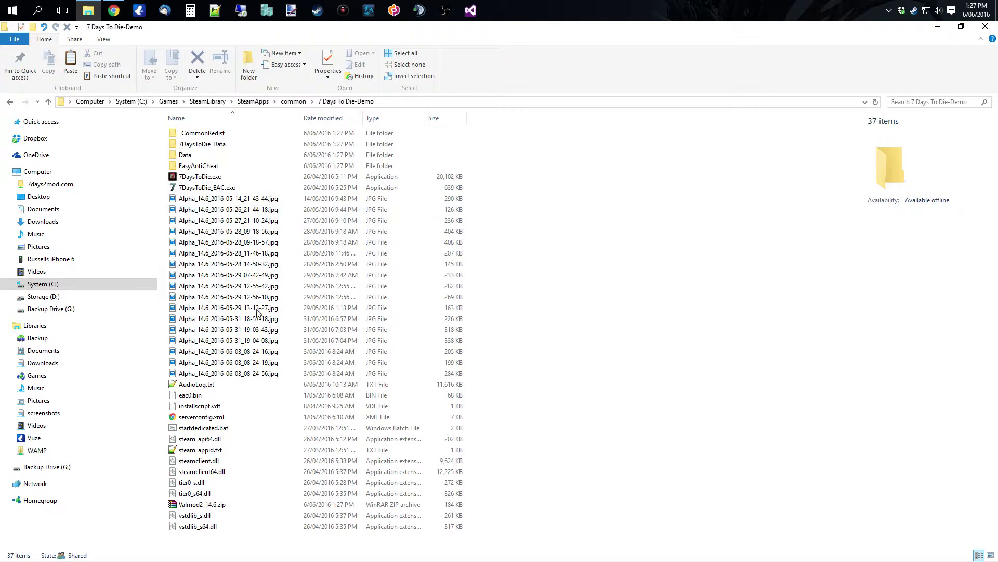
{"action": "right_click", "coordinate": [205, 508]}
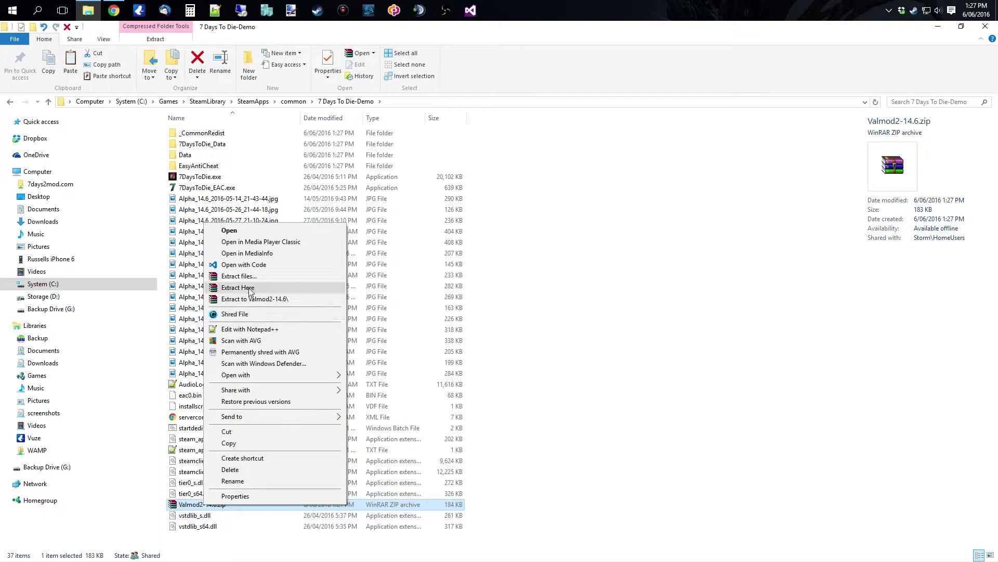
{"action": "left_click", "coordinate": [270, 294]}
{"action": "left_click", "coordinate": [481, 347]}
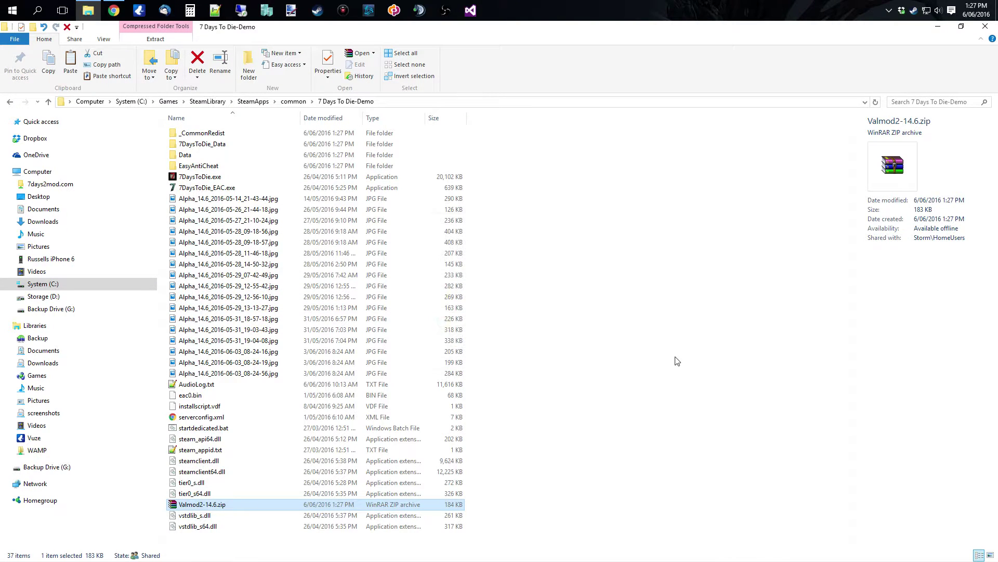
{"action": "left_click", "coordinate": [572, 464]}
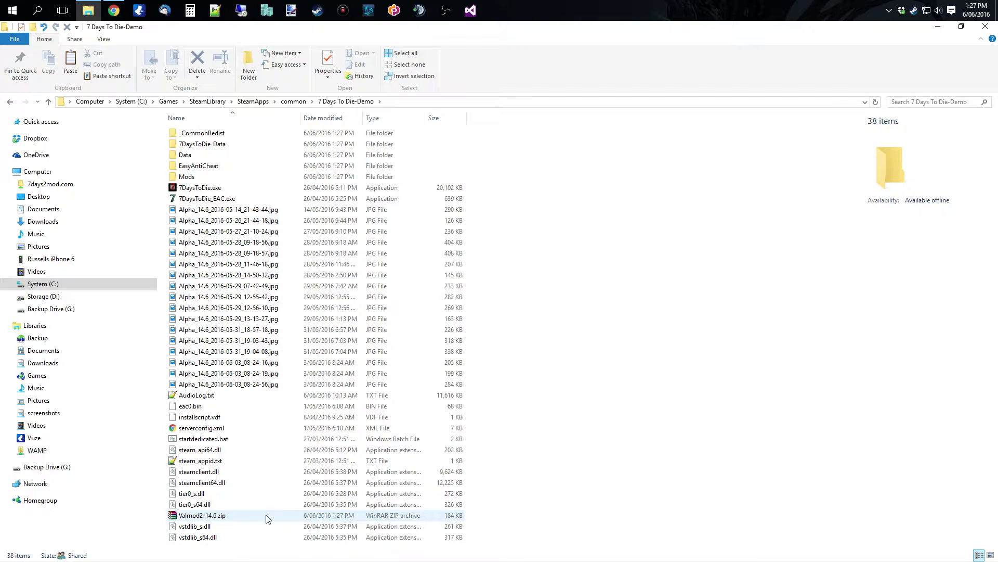
- Inspect the Mods and Data\Config folders inside Valmod2-14.6.zip and close the archive
{"action": "double_click", "coordinate": [200, 516]}
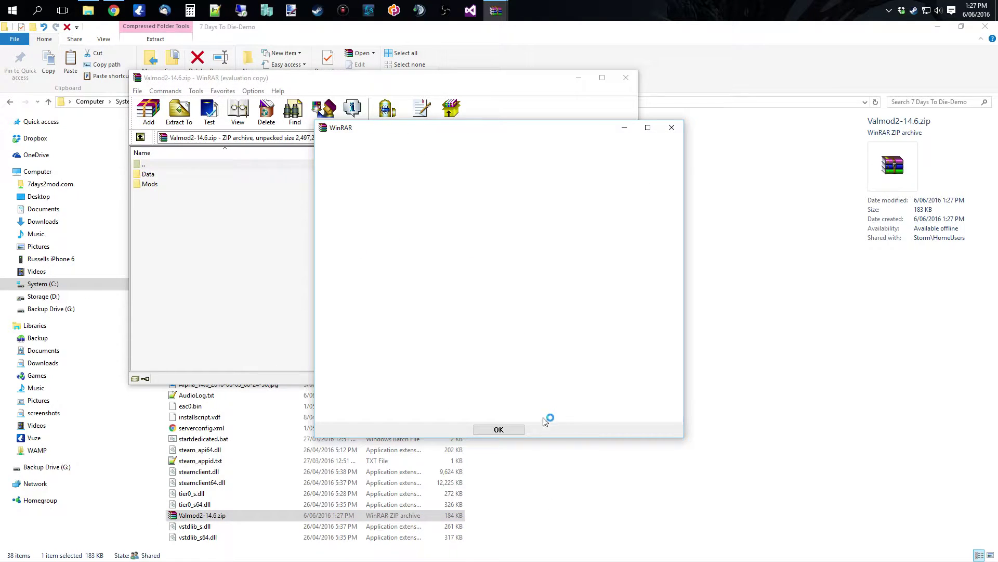
{"action": "left_click", "coordinate": [671, 128]}
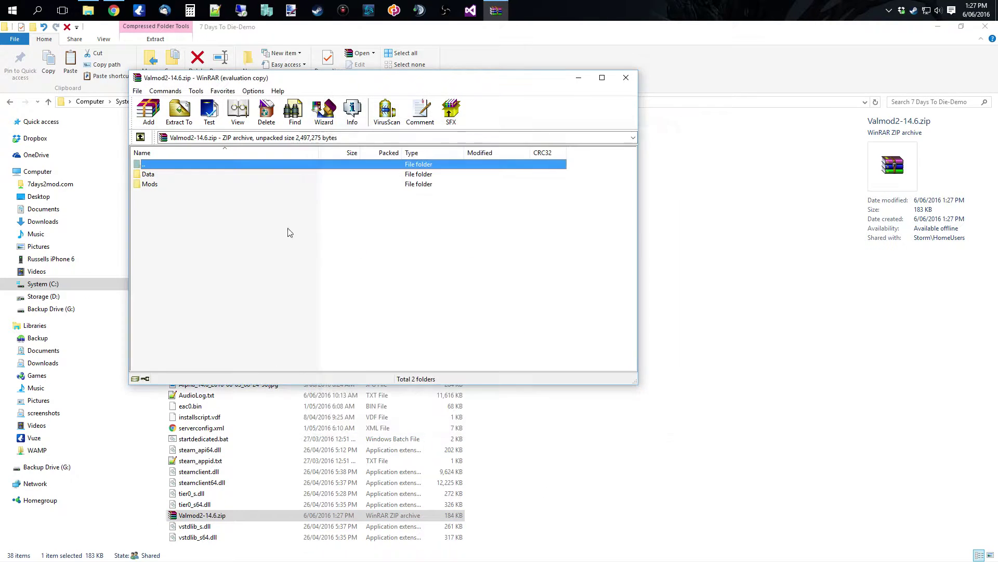
{"action": "double_click", "coordinate": [148, 184]}
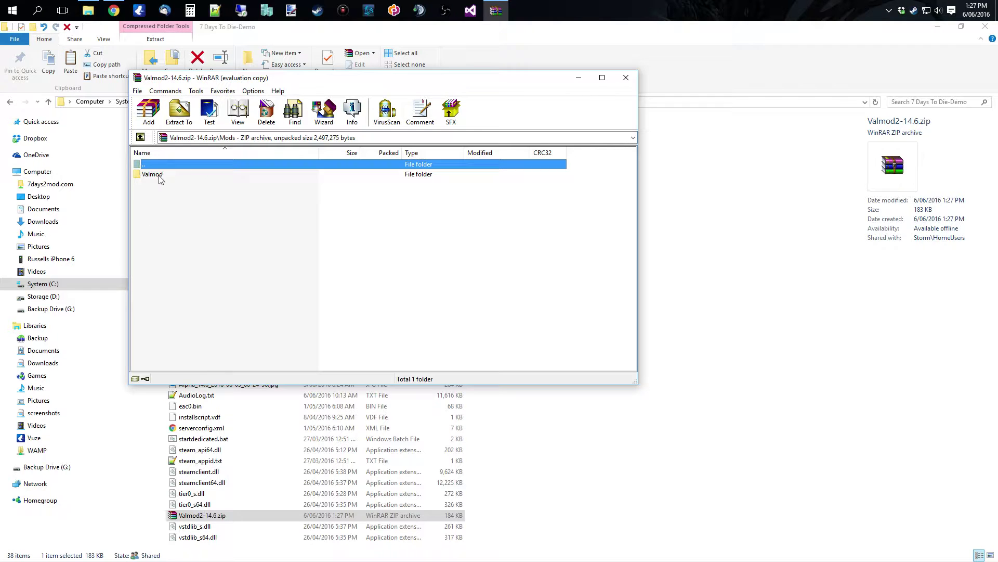
{"action": "double_click", "coordinate": [150, 174]}
{"action": "double_click", "coordinate": [149, 164]}
{"action": "double_click", "coordinate": [149, 164]}
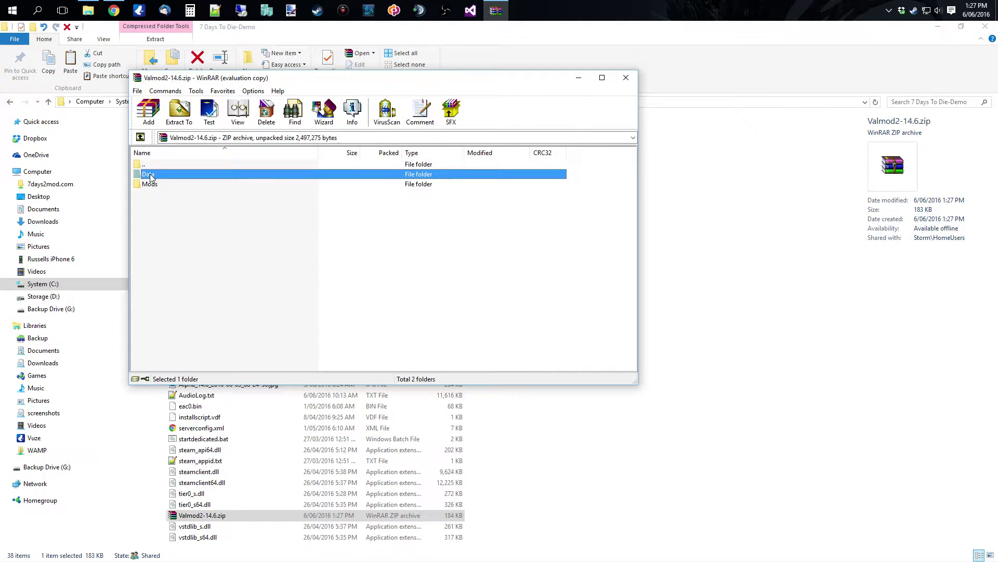
{"action": "double_click", "coordinate": [151, 174]}
{"action": "left_click", "coordinate": [151, 176]}
{"action": "double_click", "coordinate": [151, 175]}
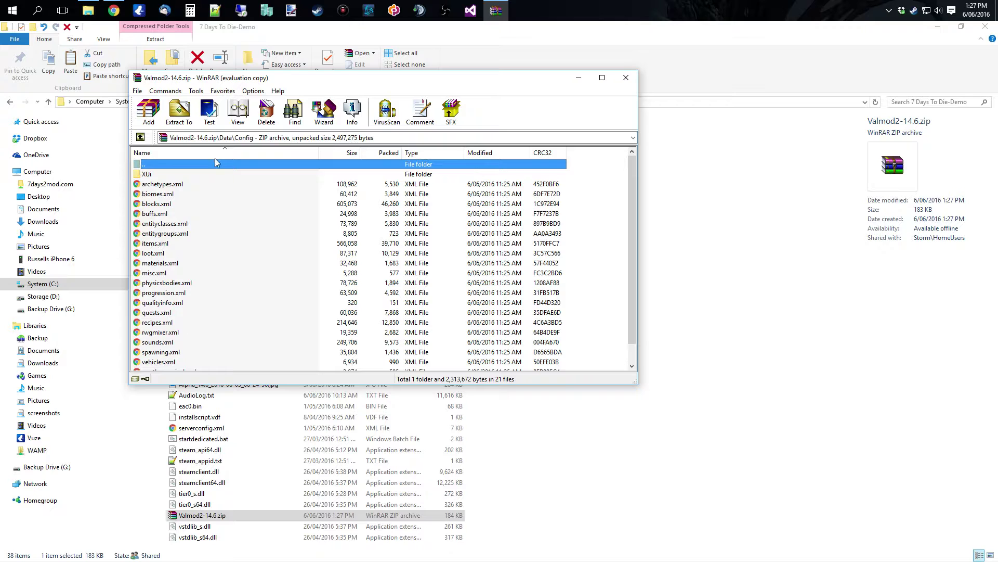
{"action": "scroll", "coordinate": [632, 231], "scroll_direction": "down", "scroll_amount": 1}
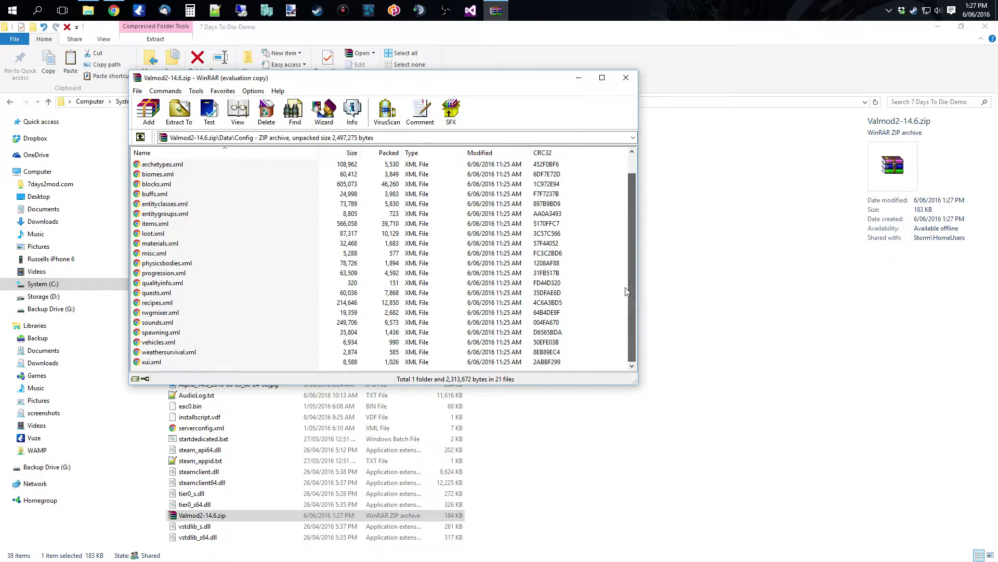
{"action": "left_click_drag", "start_coordinate": [439, 78], "coordinate": [606, 116]}
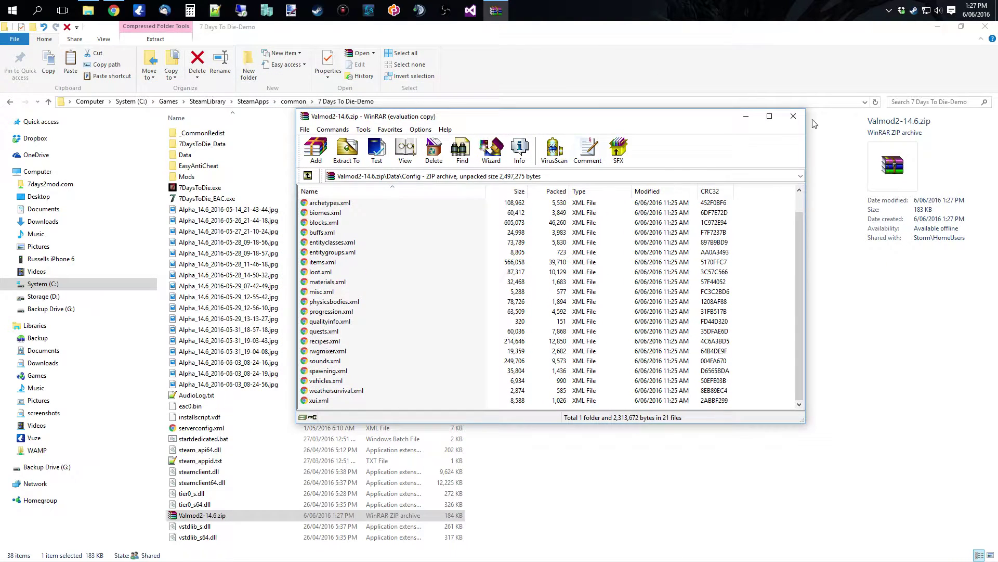
{"action": "left_click", "coordinate": [792, 118]}
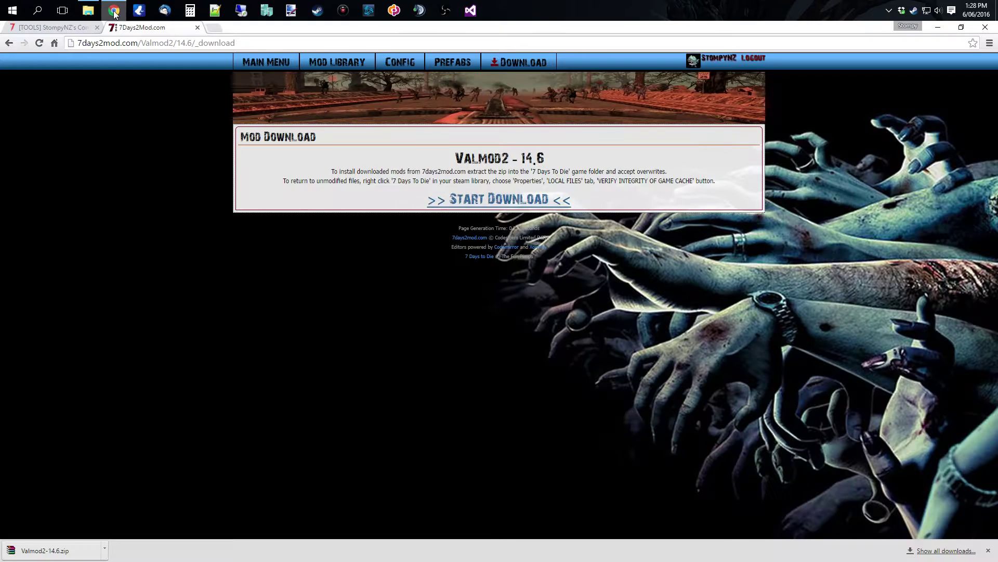
- Switch back to Chrome and open the Upload Files page of Valmod2 14.6, dismissing the downloads bar
{"action": "left_click", "coordinate": [114, 10]}
{"action": "mouse_move", "coordinate": [266, 64]}
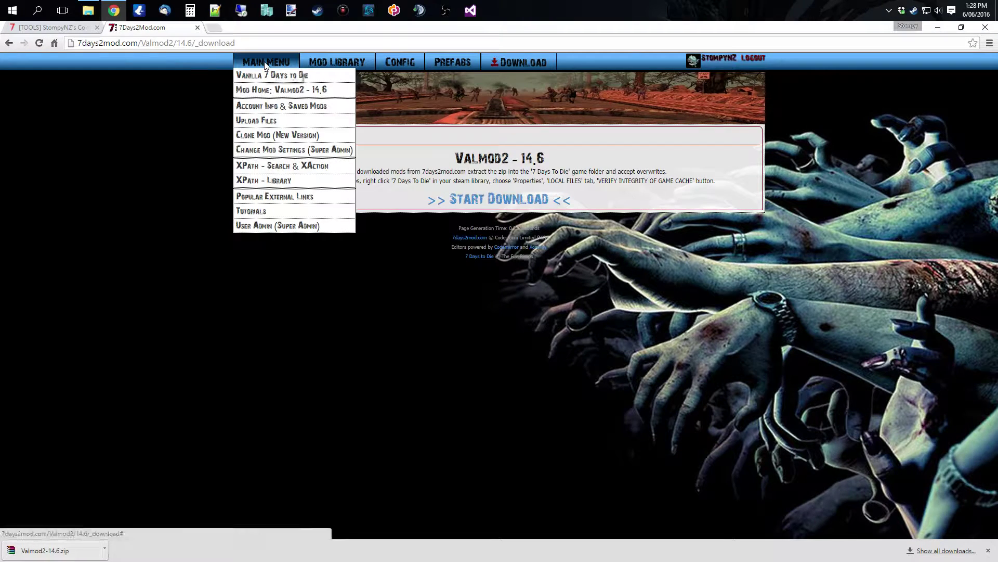
{"action": "left_click", "coordinate": [268, 120]}
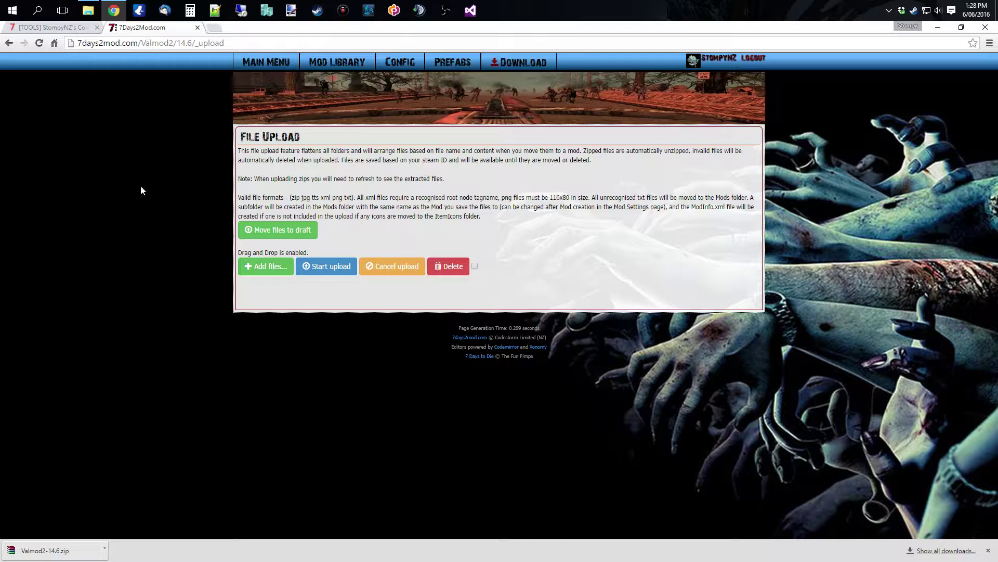
{"action": "left_click", "coordinate": [988, 551]}
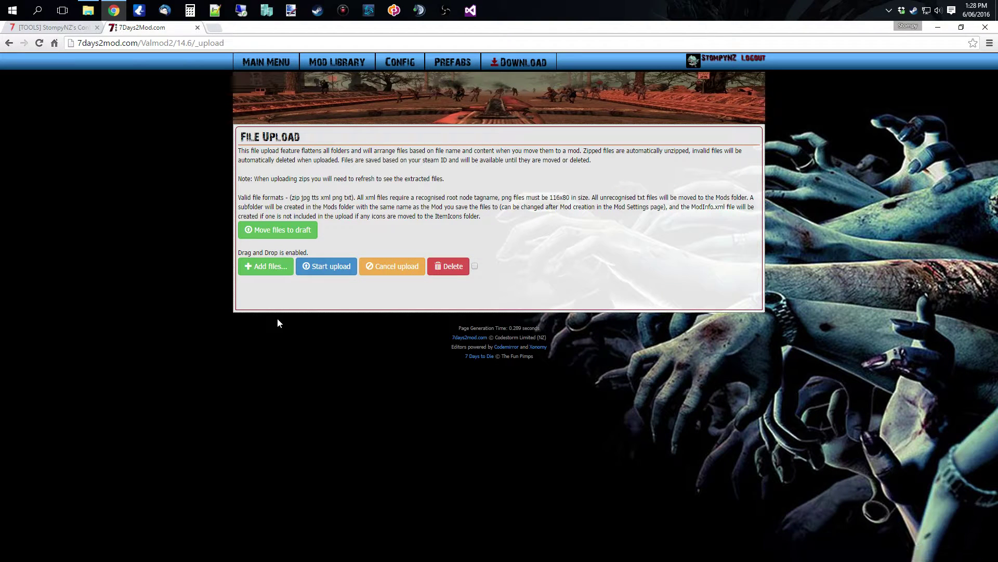
- Add Valmod2-14.6.zip from the 7 Days To Die-Demo folder to the file upload page and upload it
{"action": "left_click", "coordinate": [88, 10]}
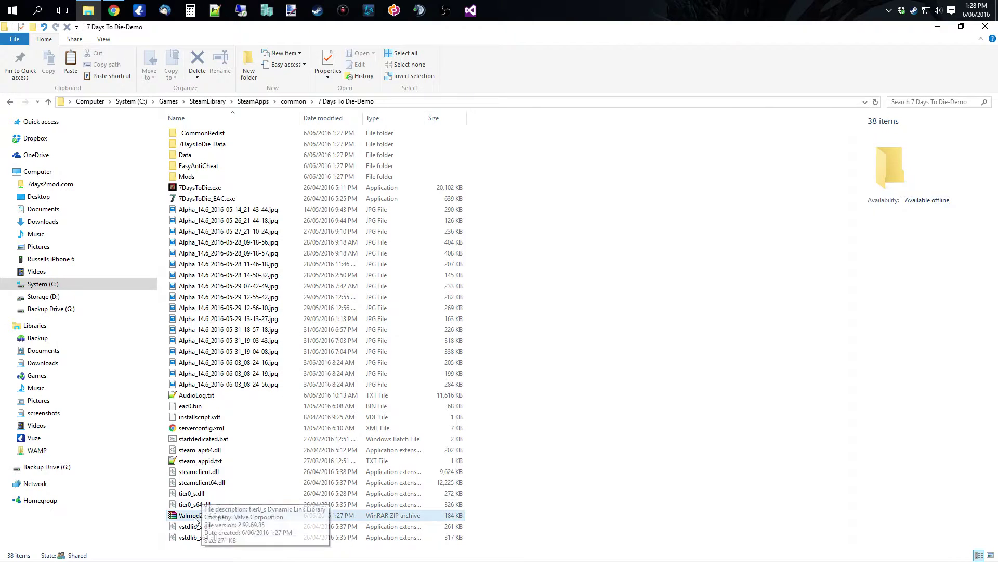
{"action": "left_click_drag", "start_coordinate": [196, 517], "coordinate": [231, 458]}
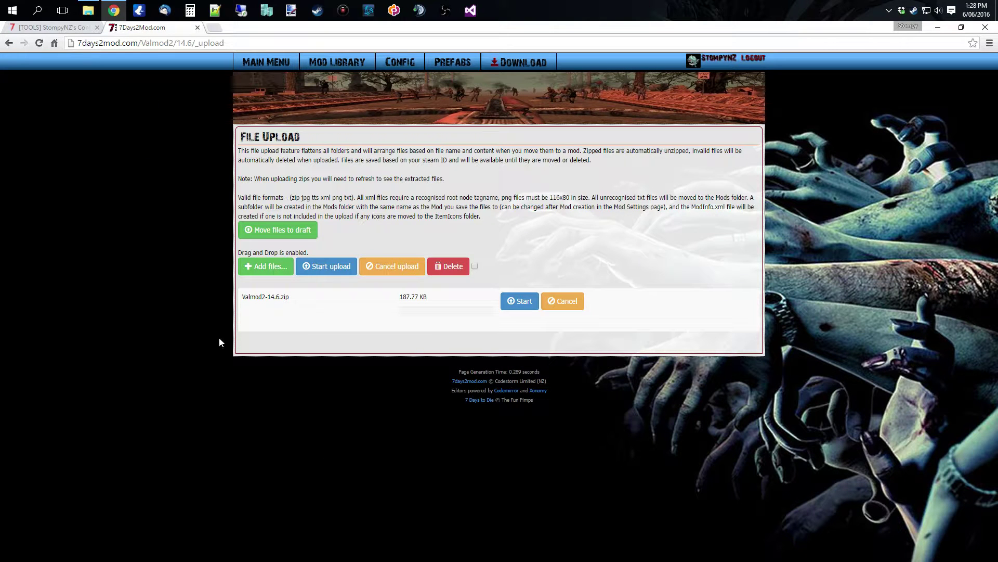
{"action": "left_click", "coordinate": [507, 306]}
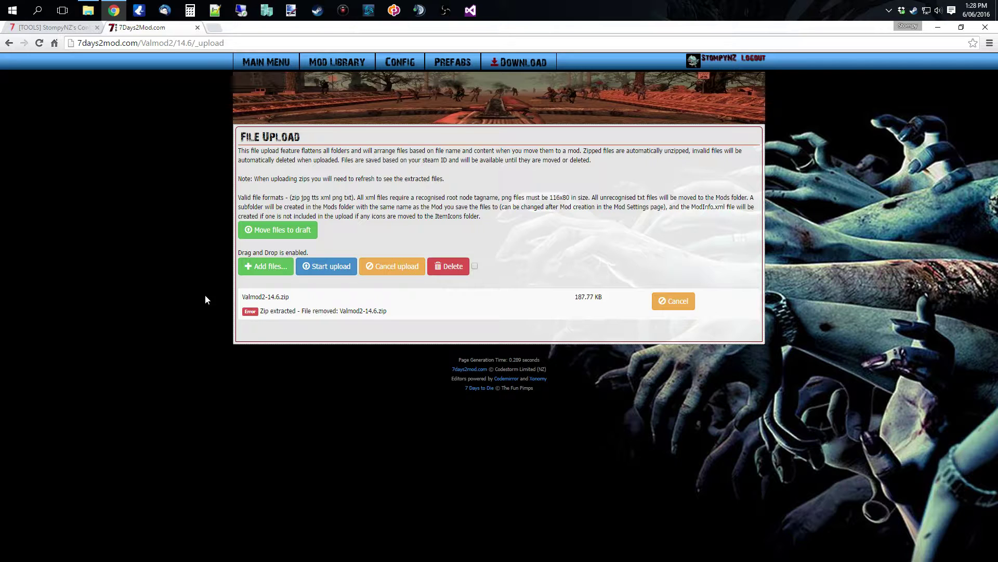
- Refresh the File Upload page and look through the list of files extracted from Valmod2-14.6.zip
{"action": "left_click", "coordinate": [40, 45]}
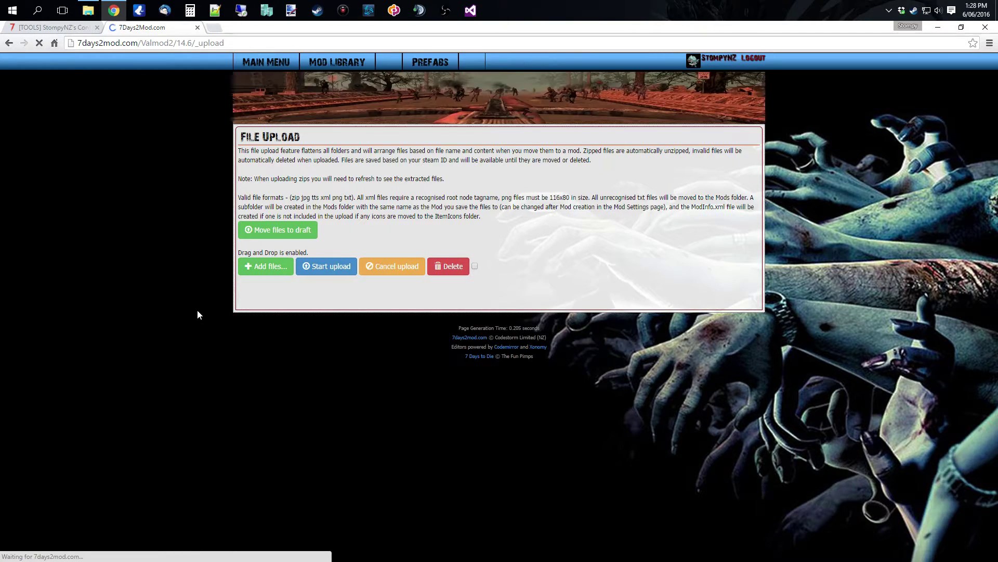
{"action": "scroll", "coordinate": [196, 305], "scroll_direction": "down", "scroll_amount": 2}
{"action": "scroll", "coordinate": [195, 309], "scroll_direction": "down", "scroll_amount": 5}
{"action": "scroll", "coordinate": [195, 312], "scroll_direction": "up", "scroll_amount": 8}
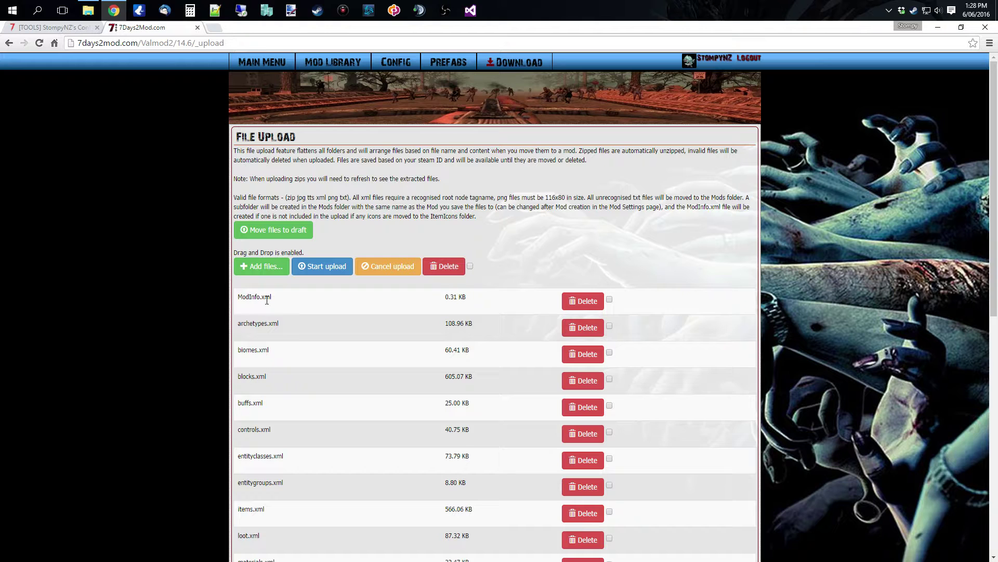
{"action": "scroll", "coordinate": [196, 385], "scroll_direction": "down", "scroll_amount": 9}
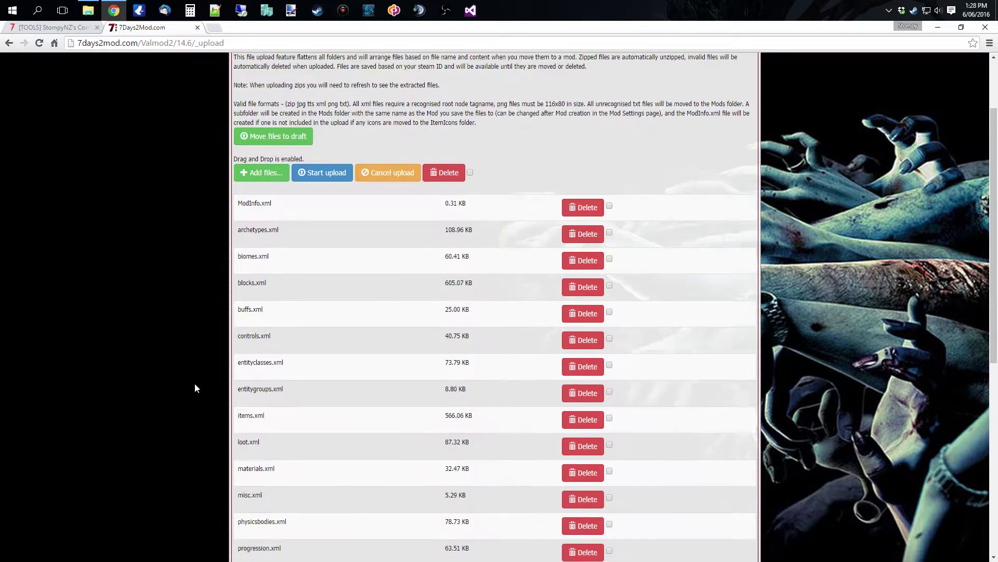
{"action": "scroll", "coordinate": [196, 384], "scroll_direction": "up", "scroll_amount": 10}
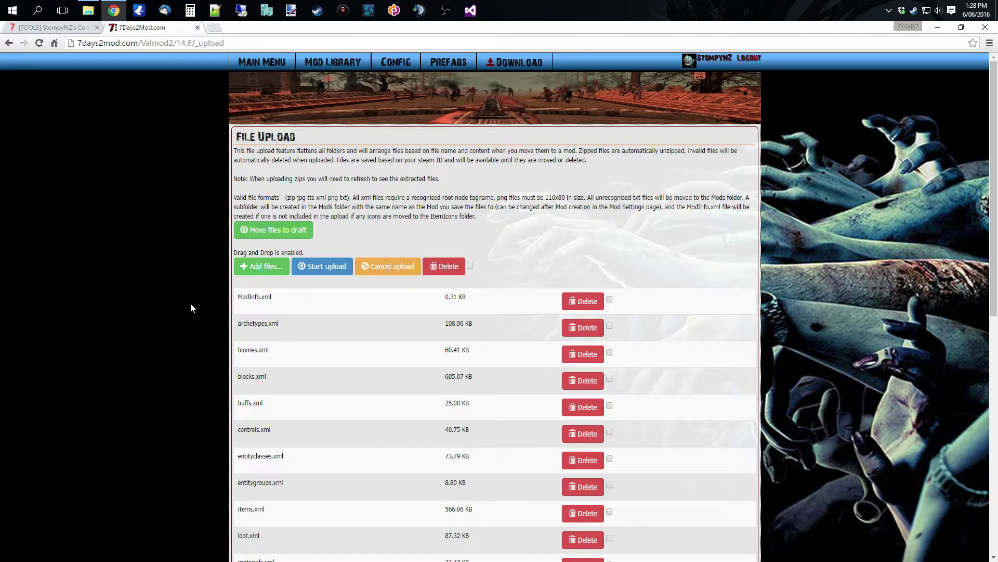
- Switch to File Explorer, inspect the Mods\Valmod folder inside Valmod2-14.6.zip, and close the archive
{"action": "left_click", "coordinate": [88, 10]}
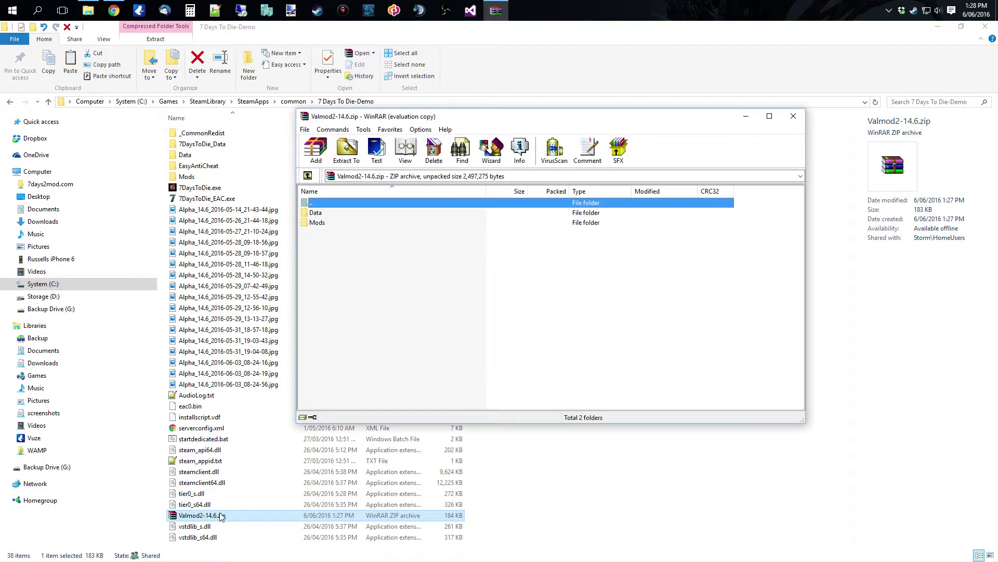
{"action": "double_click", "coordinate": [321, 224]}
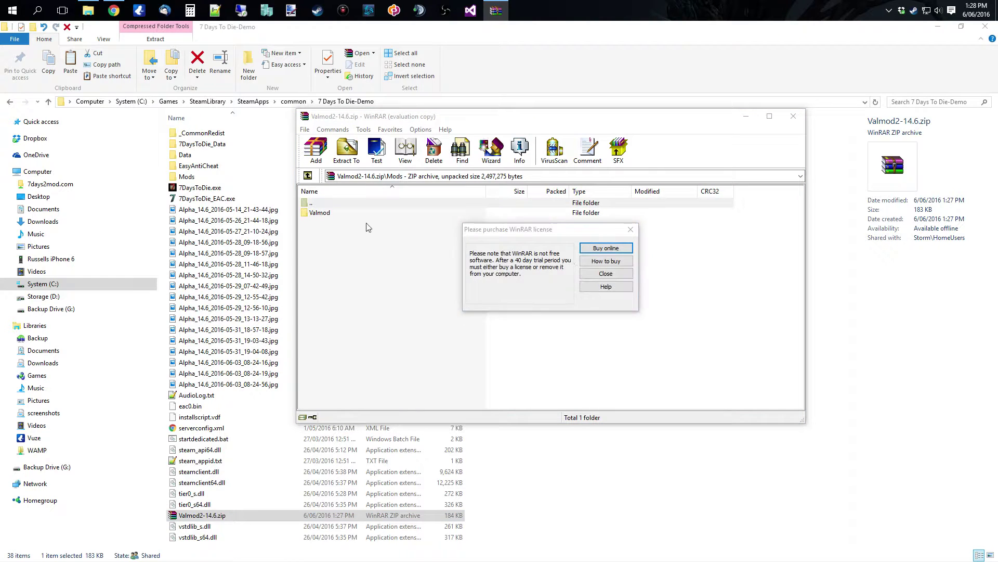
{"action": "key", "text": "Escape"}
{"action": "double_click", "coordinate": [320, 213]}
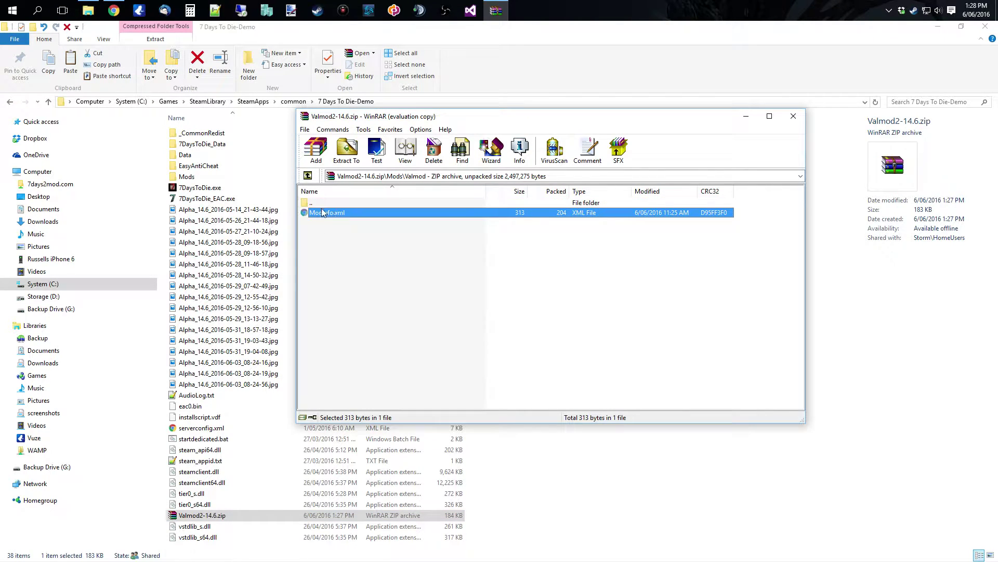
{"action": "double_click", "coordinate": [311, 202]}
{"action": "left_click", "coordinate": [793, 117]}
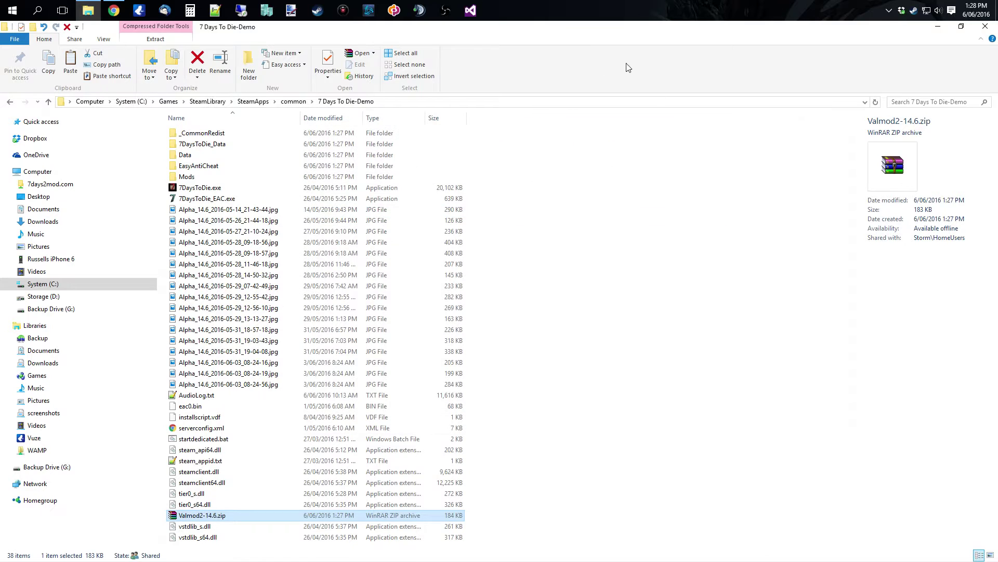
- Switch back to Chrome, move the uploaded files to the Valmod2 draft, and reopen the draft's Upload Files page
{"action": "left_click", "coordinate": [113, 10]}
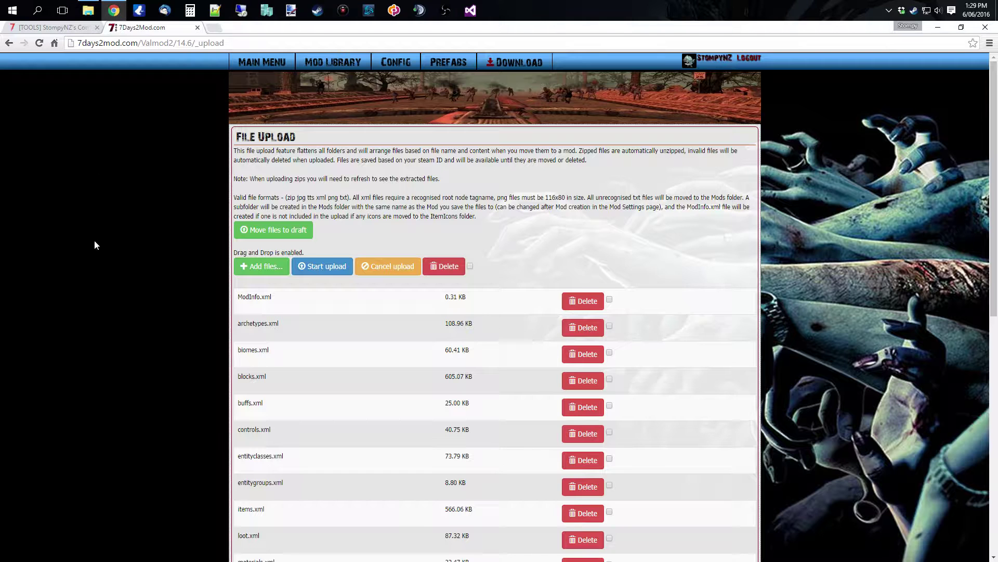
{"action": "left_click", "coordinate": [286, 229]}
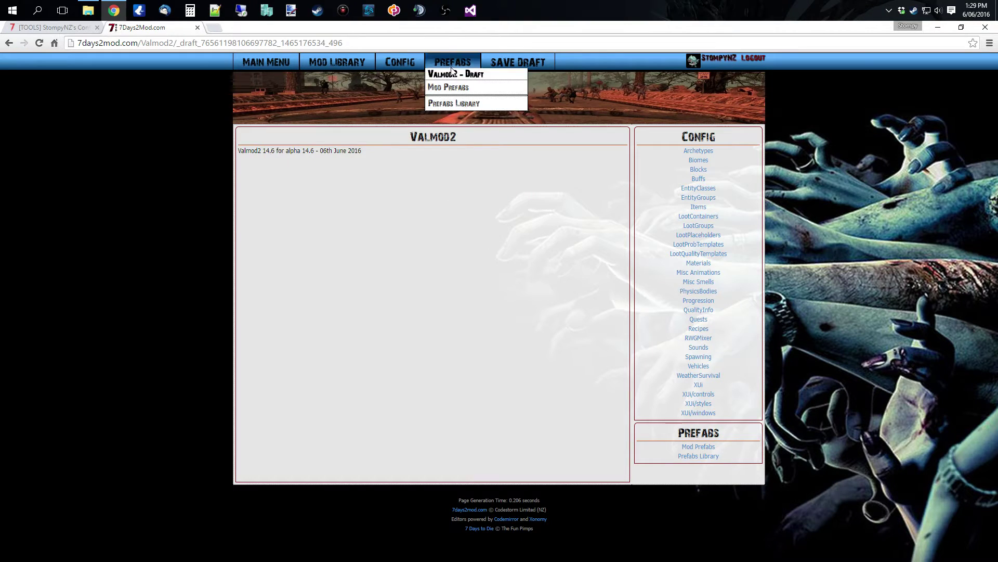
{"action": "mouse_move", "coordinate": [266, 62]}
{"action": "left_click", "coordinate": [254, 123]}
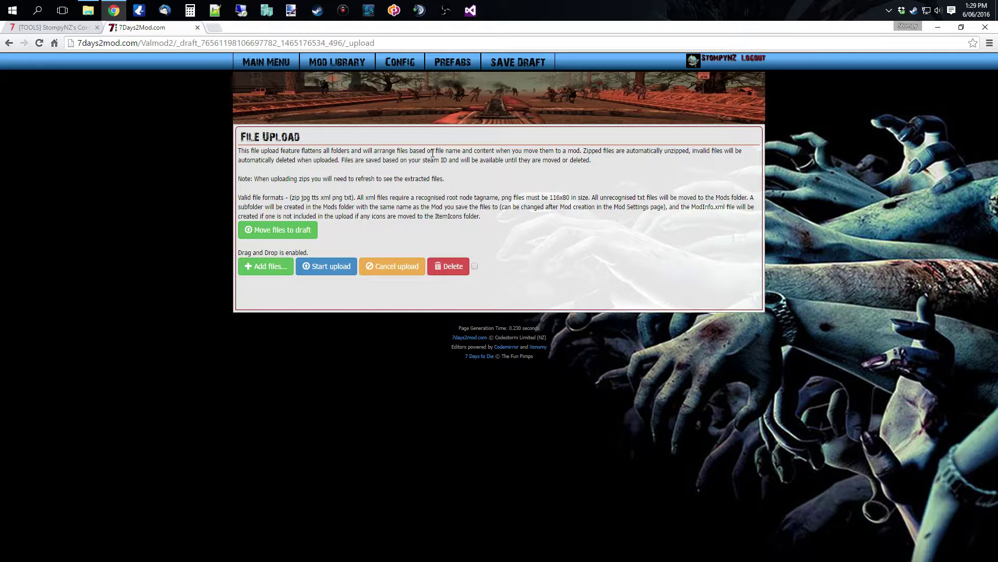
- Open the XPath Library and run a block/item name search for "grass"
{"action": "mouse_move", "coordinate": [403, 67]}
{"action": "mouse_move", "coordinate": [349, 64]}
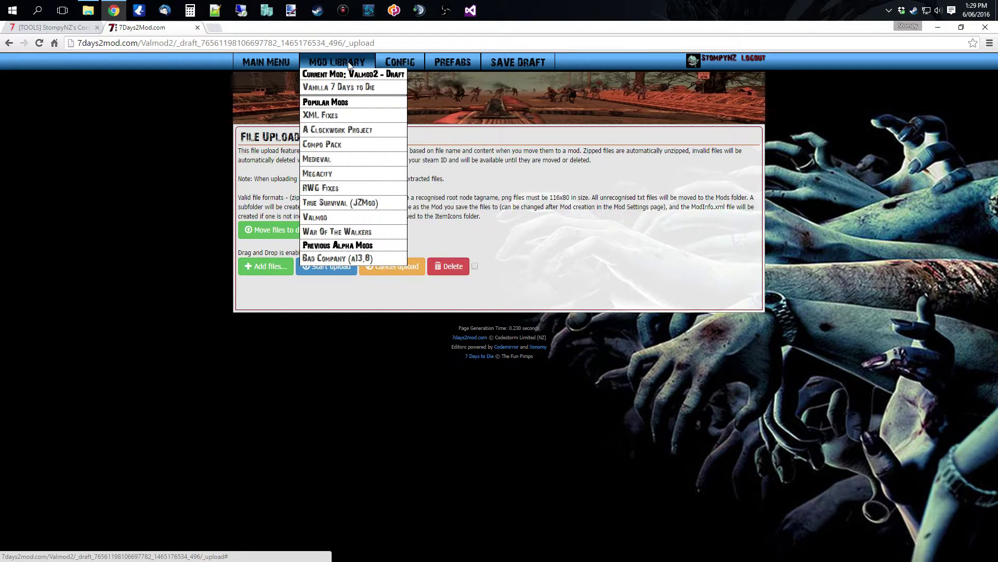
{"action": "mouse_move", "coordinate": [287, 63]}
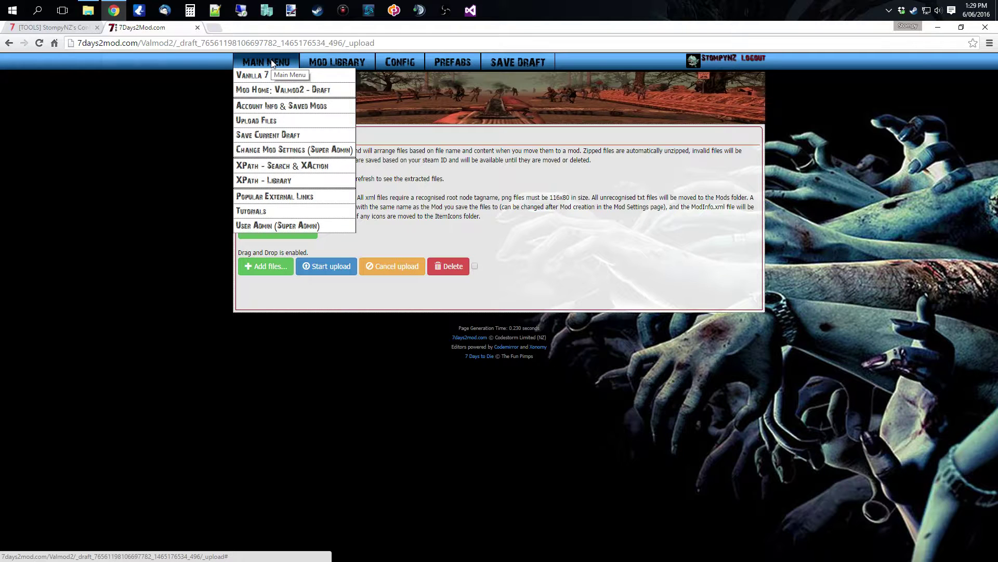
{"action": "left_click", "coordinate": [276, 180]}
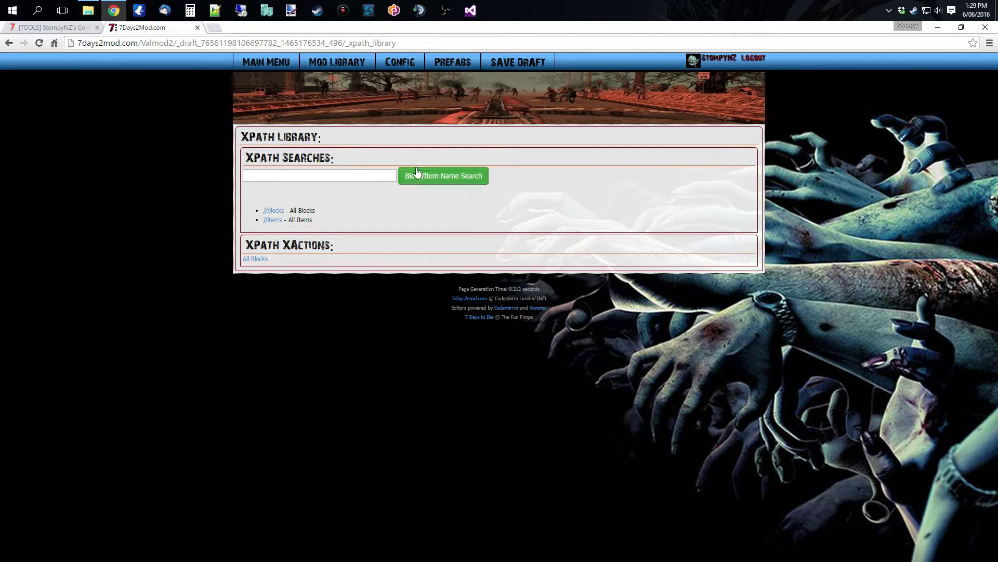
{"action": "left_click", "coordinate": [355, 178]}
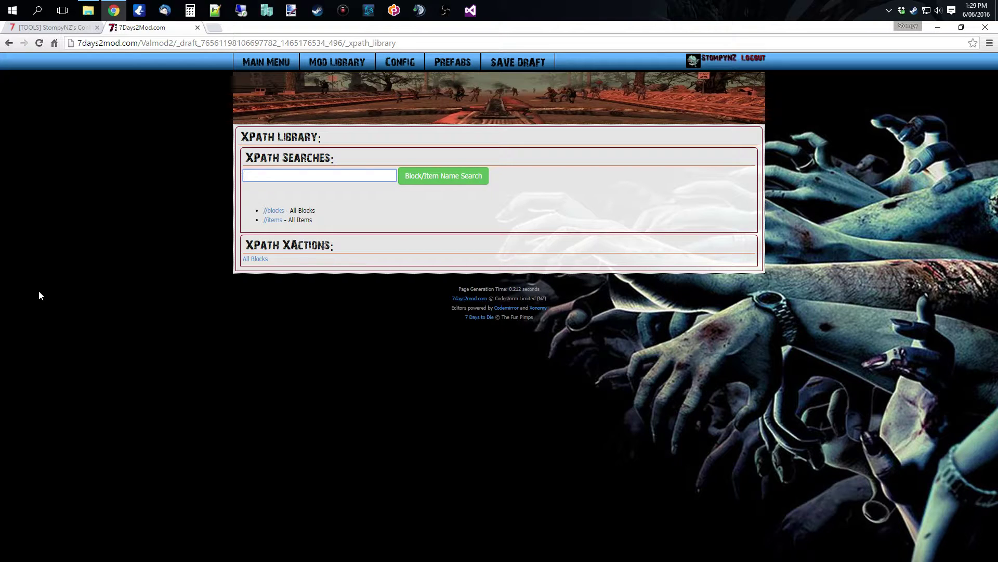
{"action": "type", "text": "grass"}
{"action": "key", "text": "Return"}
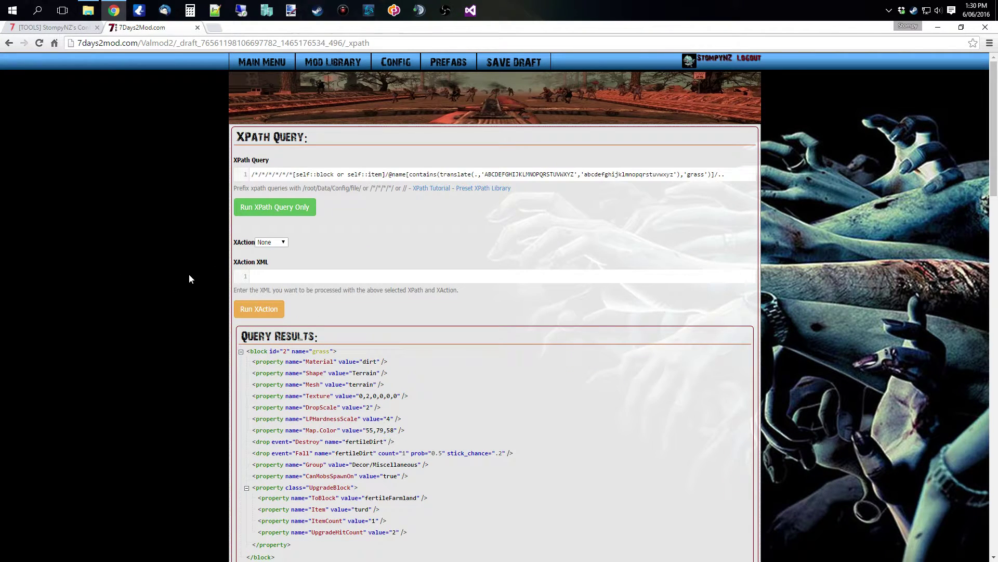
- Examine the XPath query results for grass and the available XAction options
{"action": "scroll", "coordinate": [198, 252], "scroll_direction": "down", "scroll_amount": 15}
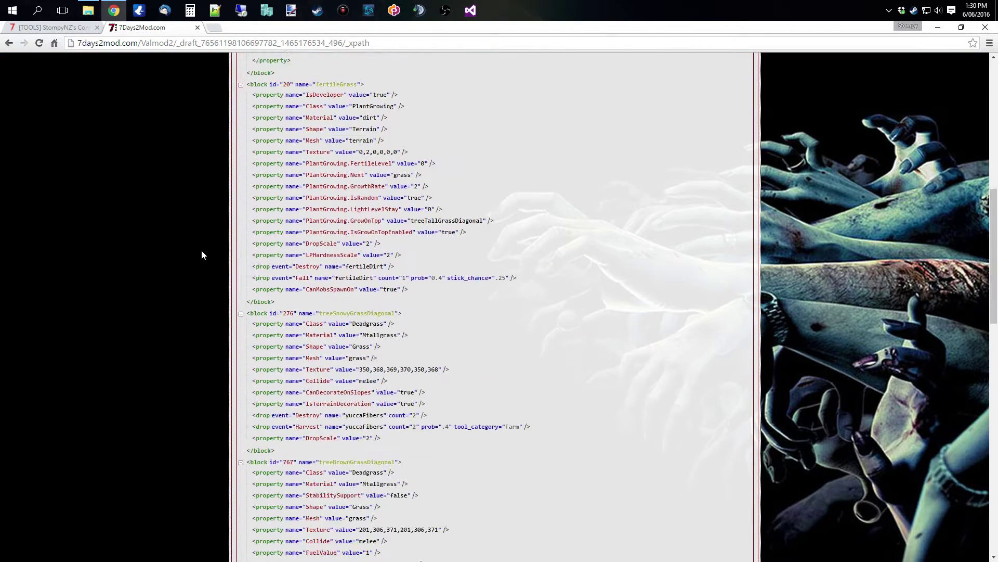
{"action": "scroll", "coordinate": [202, 253], "scroll_direction": "down", "scroll_amount": 6}
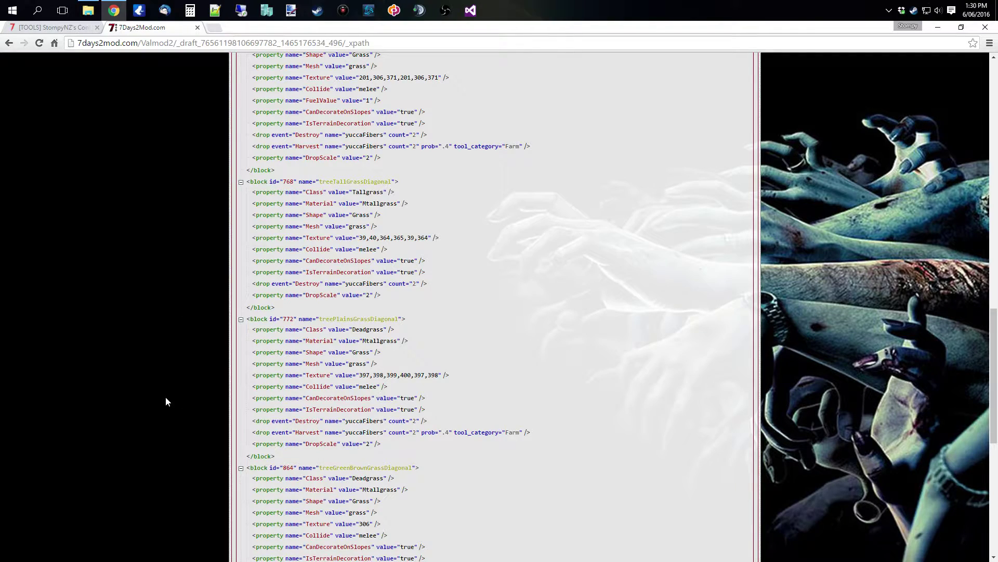
{"action": "scroll", "coordinate": [166, 398], "scroll_direction": "up", "scroll_amount": 20}
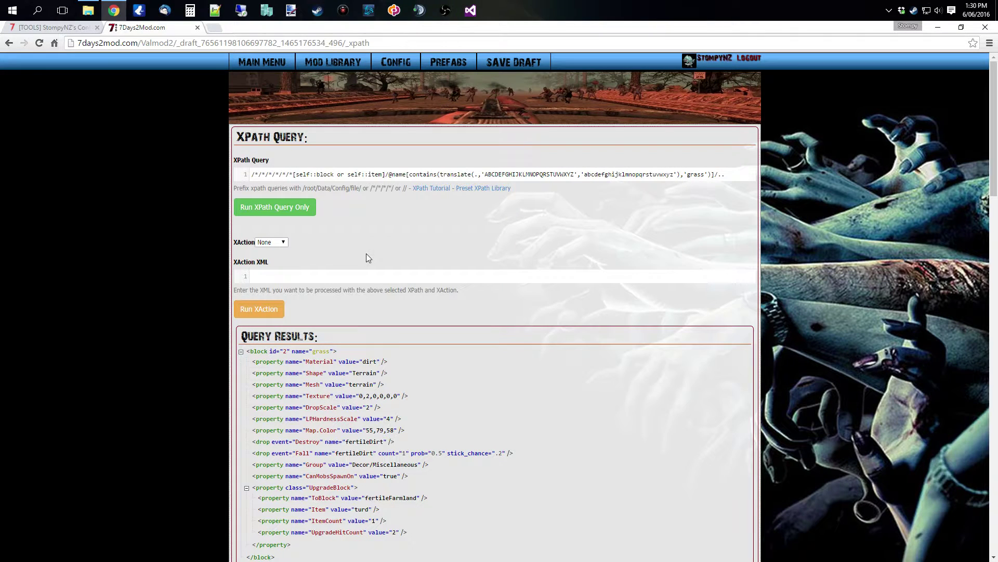
{"action": "left_click", "coordinate": [284, 243]}
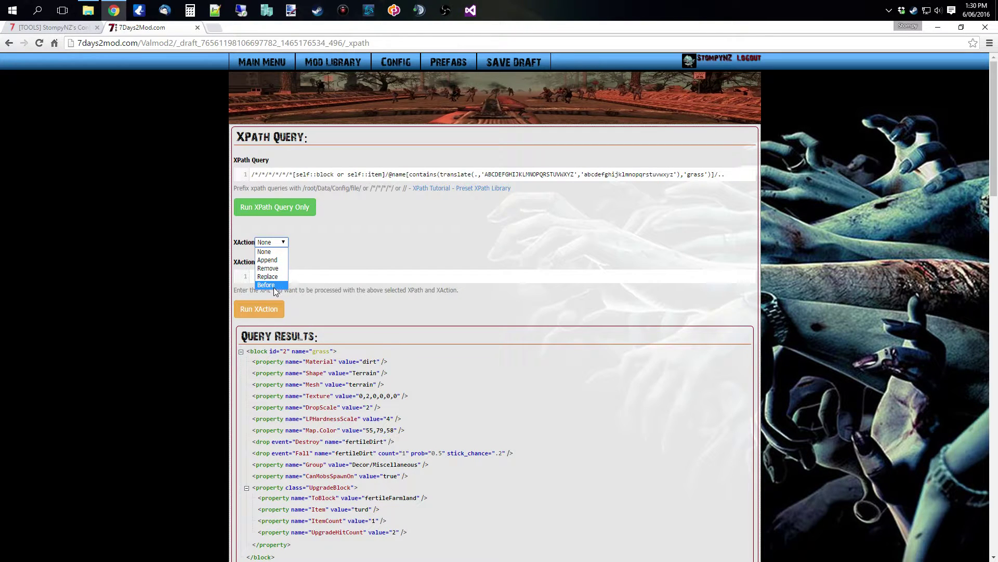
{"action": "left_click", "coordinate": [320, 251]}
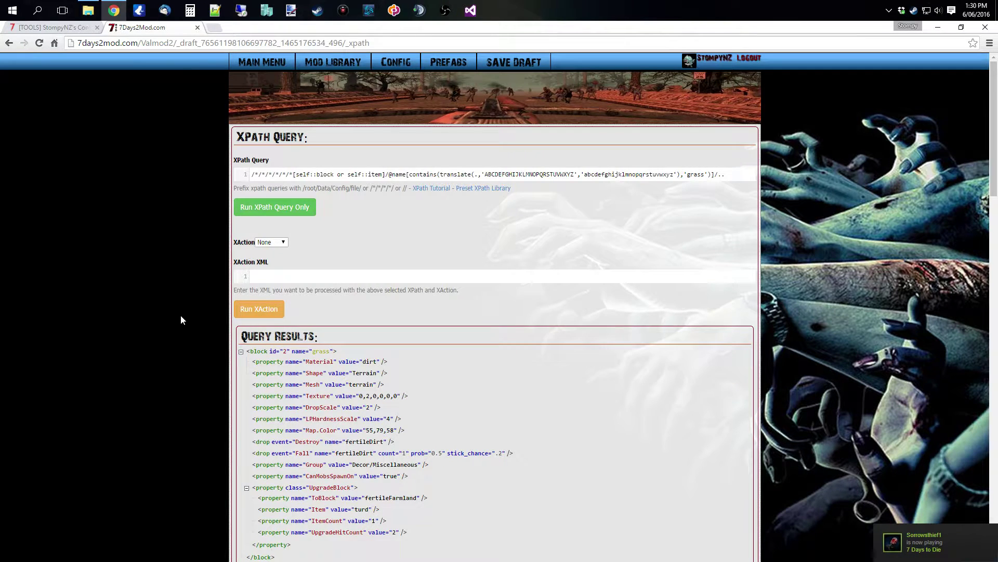
{"action": "scroll", "coordinate": [180, 314], "scroll_direction": "down", "scroll_amount": 3}
{"action": "scroll", "coordinate": [179, 314], "scroll_direction": "down", "scroll_amount": 5}
{"action": "scroll", "coordinate": [182, 307], "scroll_direction": "up", "scroll_amount": 10}
- Open the draft's EntityClasses table and inspect the inherited EntityType value of Bloated Walker
{"action": "mouse_move", "coordinate": [387, 64]}
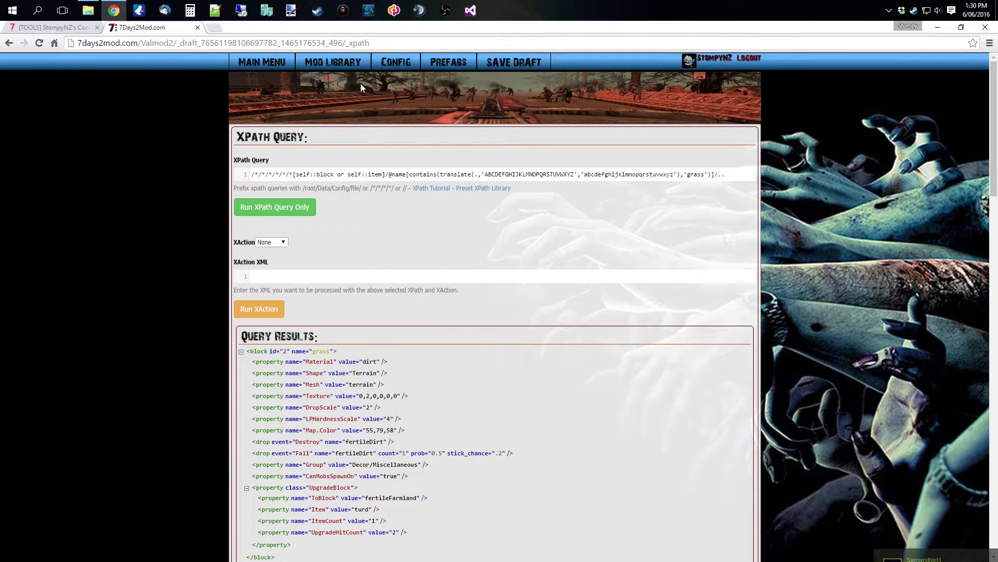
{"action": "left_click", "coordinate": [403, 146]}
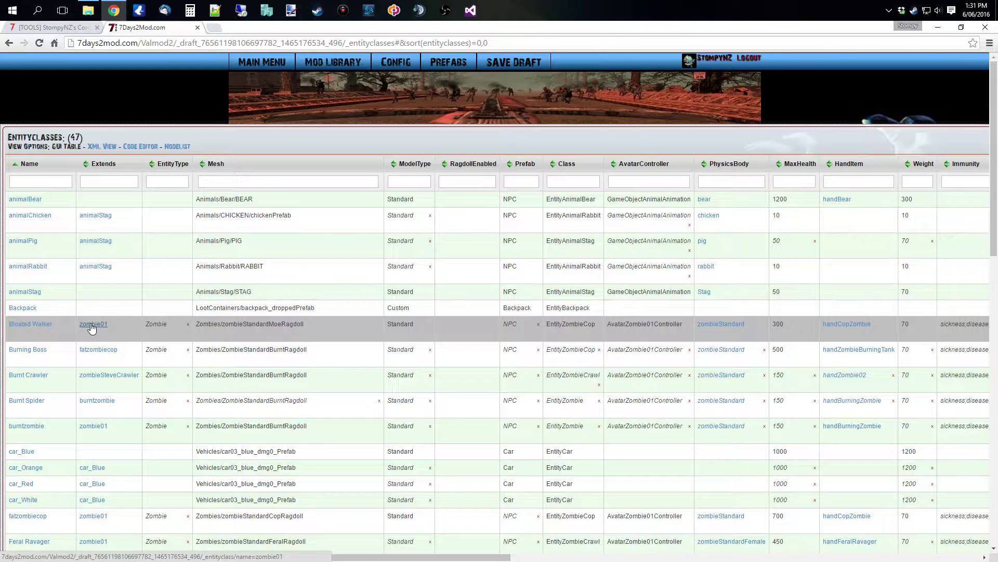
{"action": "double_click", "coordinate": [152, 325]}
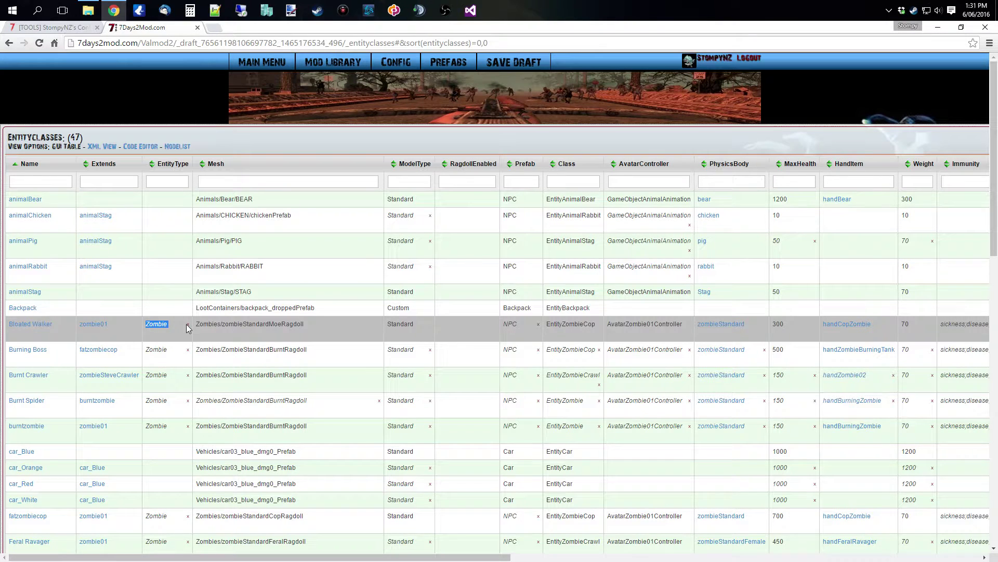
{"action": "left_click", "coordinate": [177, 310]}
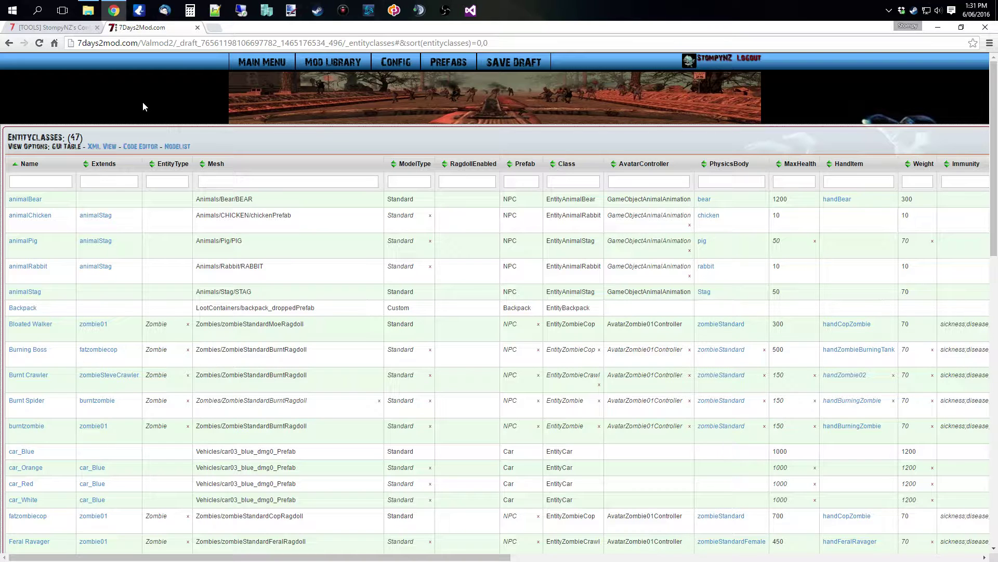
- Open the Bloated Walker entity class details and review its own properties and those inherited from zombie01
{"action": "left_click", "coordinate": [29, 328]}
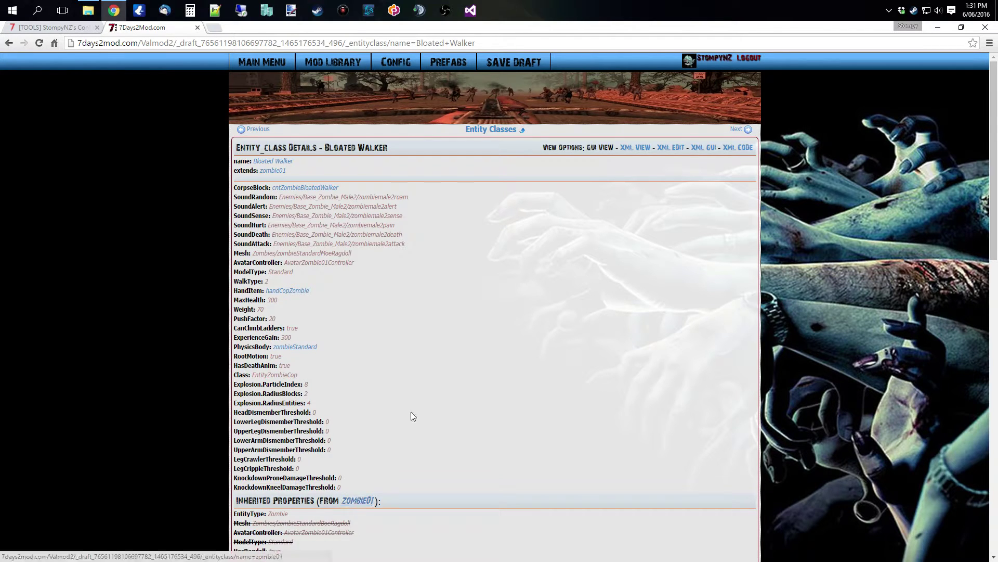
{"action": "scroll", "coordinate": [410, 416], "scroll_direction": "down", "scroll_amount": 8}
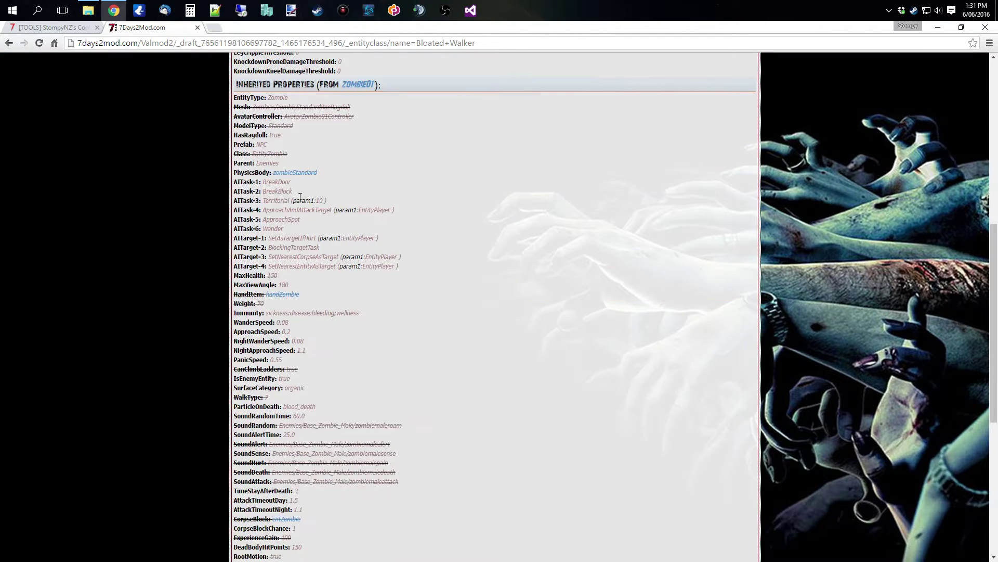
{"action": "scroll", "coordinate": [400, 313], "scroll_direction": "up", "scroll_amount": 8}
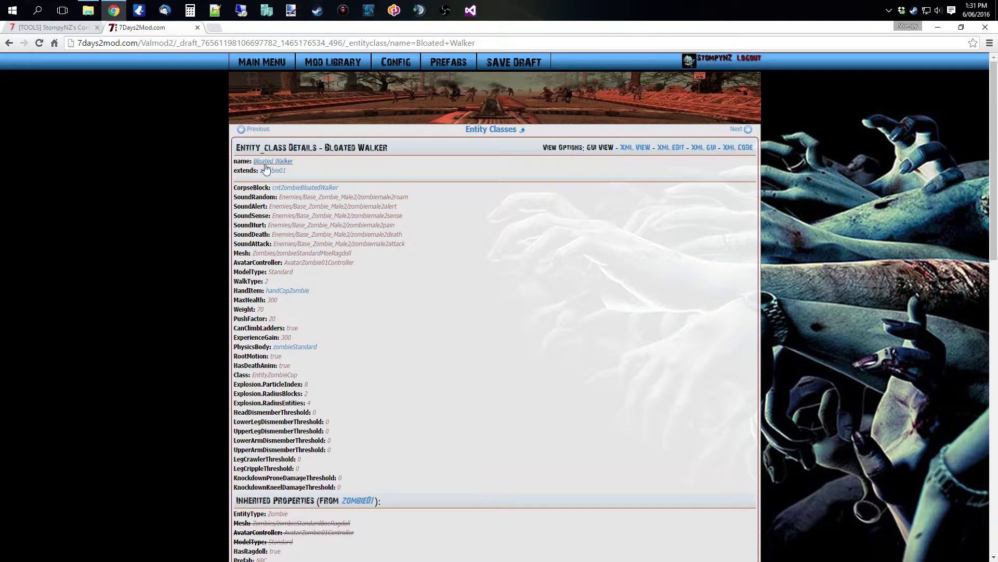
{"action": "scroll", "coordinate": [433, 410], "scroll_direction": "down", "scroll_amount": 5}
{"action": "scroll", "coordinate": [435, 394], "scroll_direction": "down", "scroll_amount": 3}
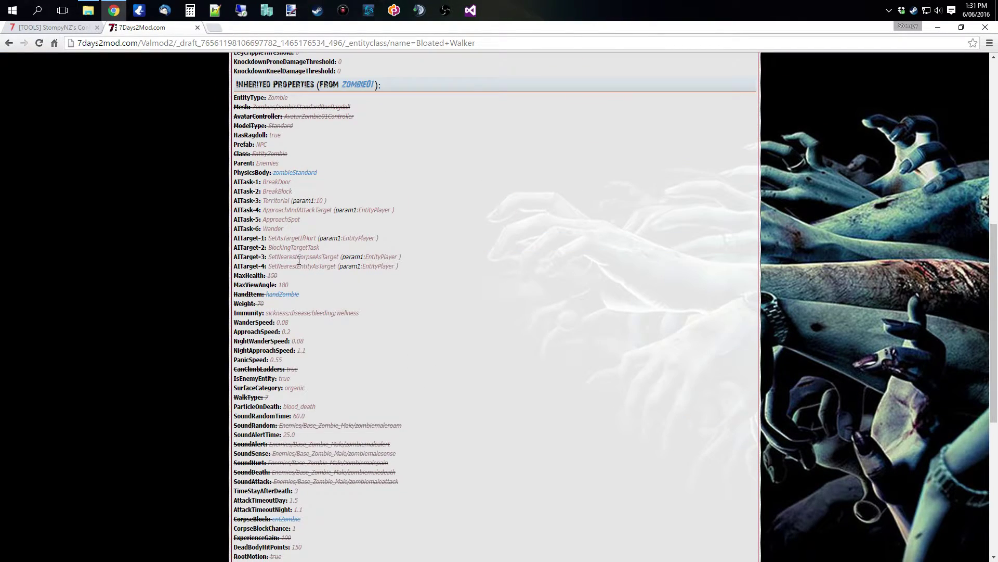
{"action": "scroll", "coordinate": [425, 383], "scroll_direction": "down", "scroll_amount": 4}
{"action": "scroll", "coordinate": [423, 380], "scroll_direction": "down", "scroll_amount": 4}
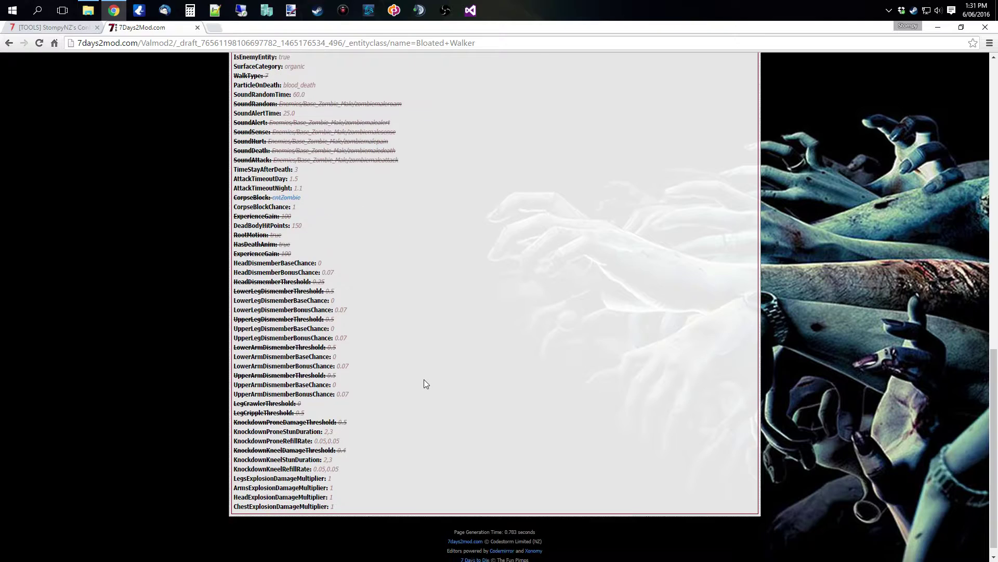
{"action": "scroll", "coordinate": [424, 379], "scroll_direction": "up", "scroll_amount": 7}
{"action": "scroll", "coordinate": [424, 381], "scroll_direction": "up", "scroll_amount": 8}
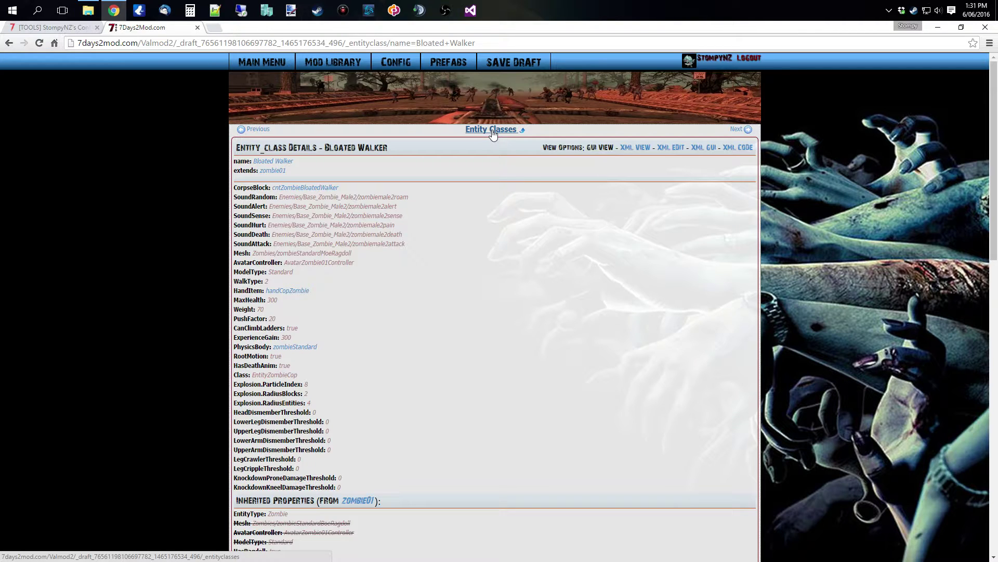
- Open the draft's Mod Prefabs table and check the size and height of the aa_all_loot prefab
{"action": "mouse_move", "coordinate": [448, 63]}
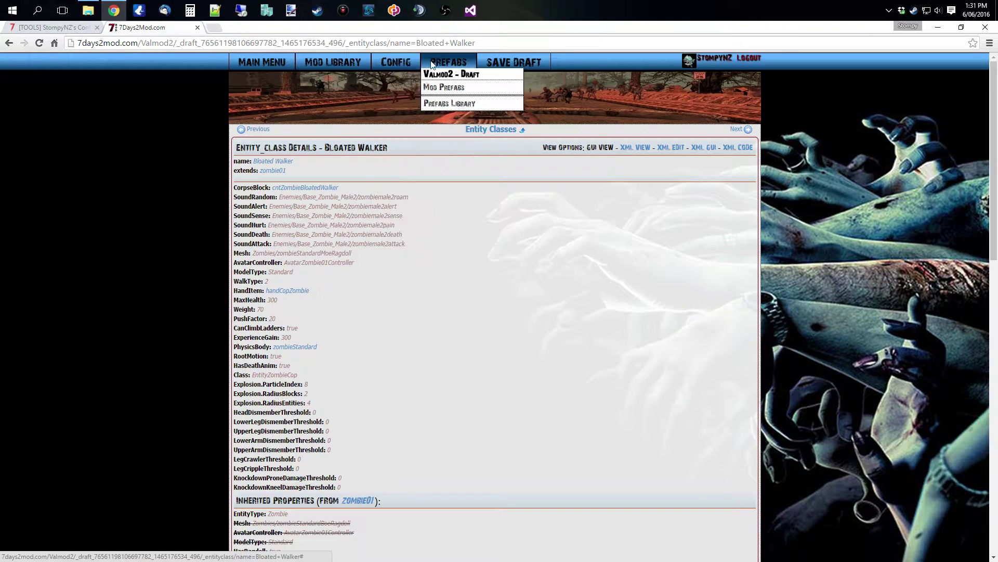
{"action": "left_click", "coordinate": [445, 89]}
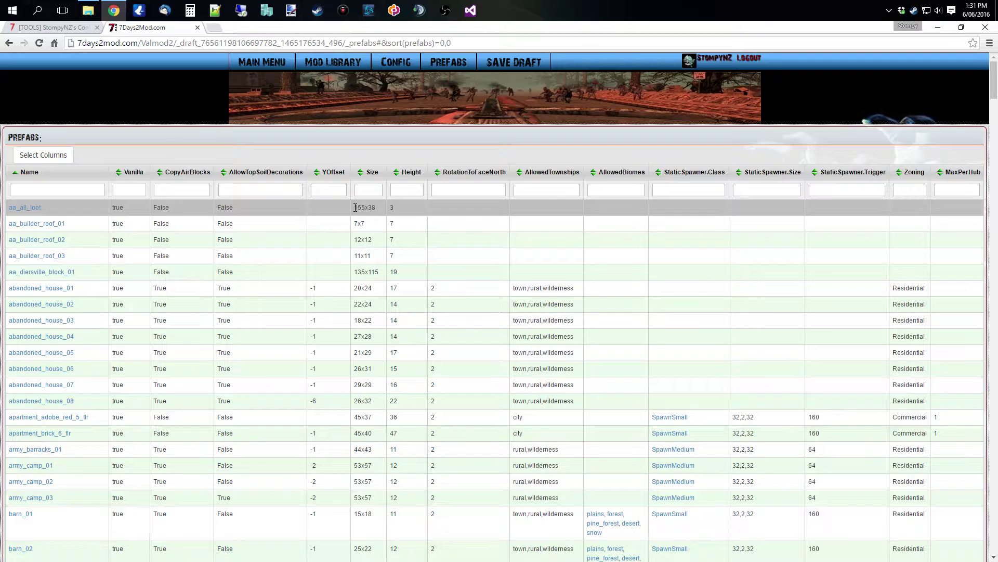
{"action": "left_click_drag", "start_coordinate": [355, 207], "coordinate": [398, 208]}
{"action": "left_click", "coordinate": [119, 208]}
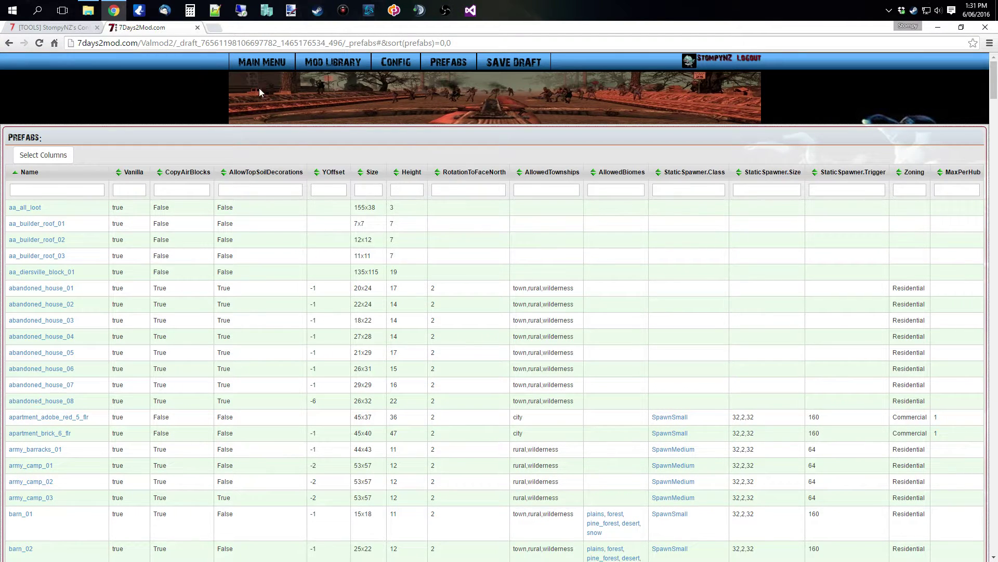
- Switch to the desktop modding tool, open its Prefab Editor and look through the global prefab functions, including Generate Info XML
{"action": "mouse_move", "coordinate": [332, 62]}
{"action": "left_click", "coordinate": [343, 10]}
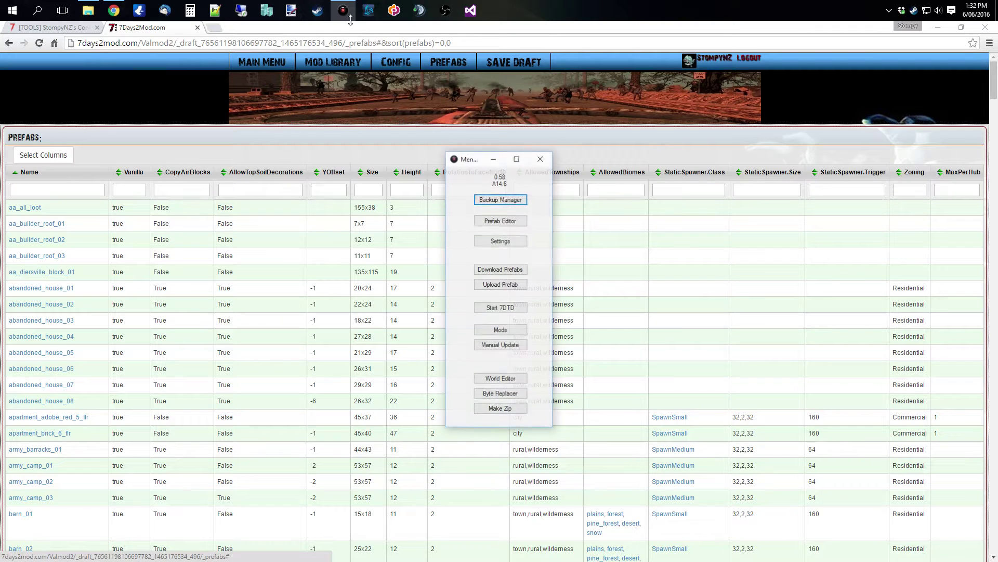
{"action": "key", "text": "Return"}
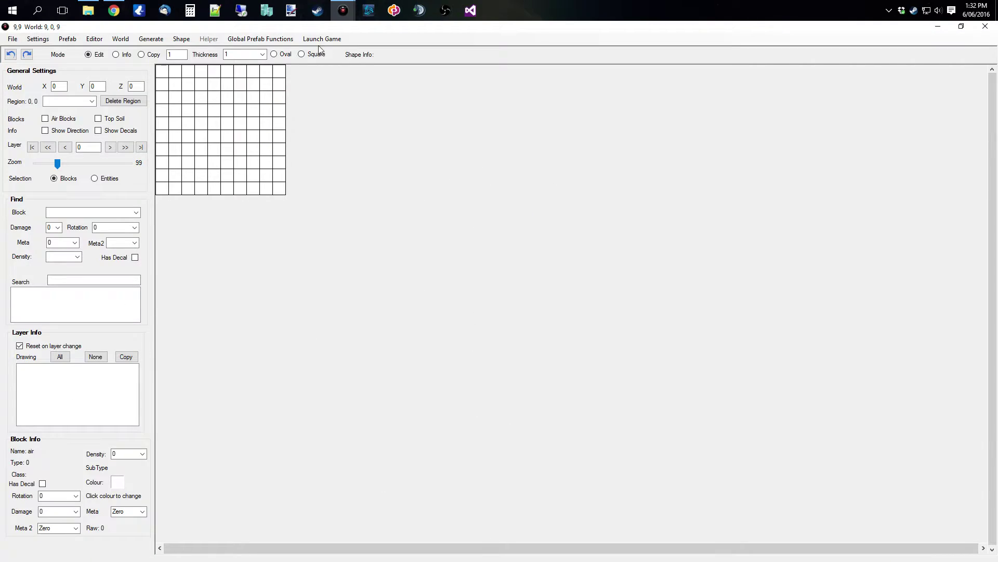
{"action": "left_click", "coordinate": [256, 40]}
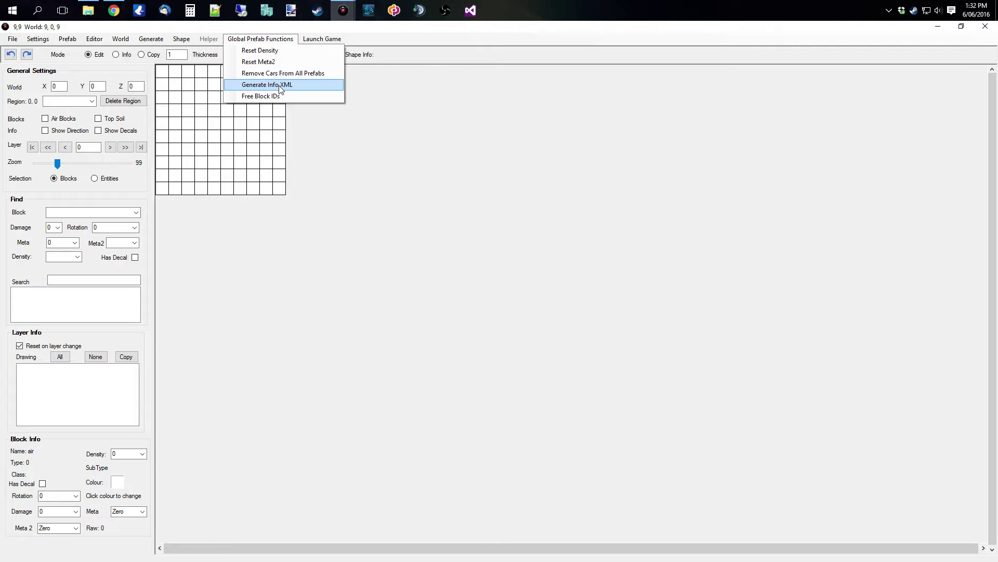
- Close the Prefab Editor and its launcher, then view the main navigation choices on the 7days2mod.com site
{"action": "double_click", "coordinate": [414, 30]}
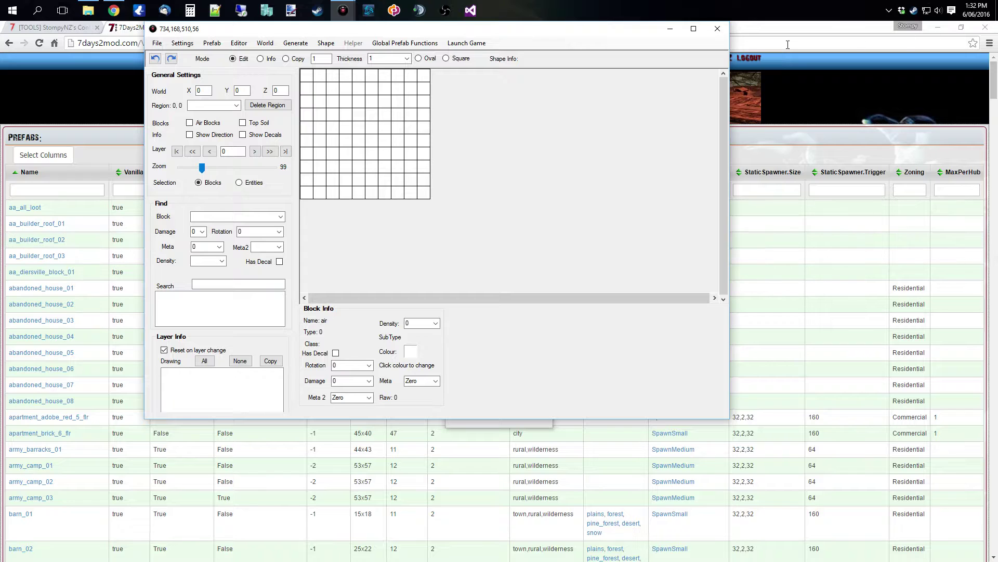
{"action": "left_click", "coordinate": [717, 28]}
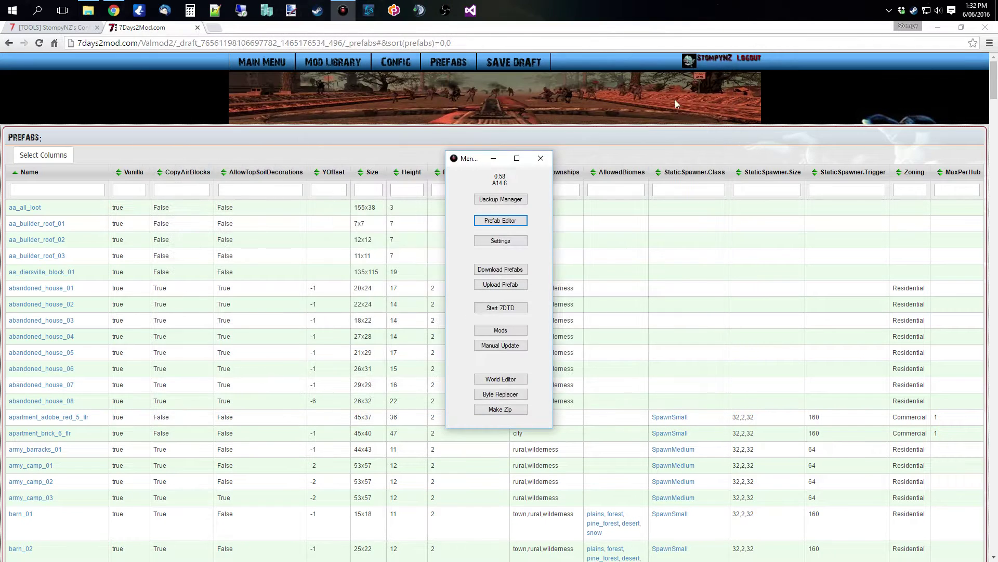
{"action": "left_click", "coordinate": [541, 158]}
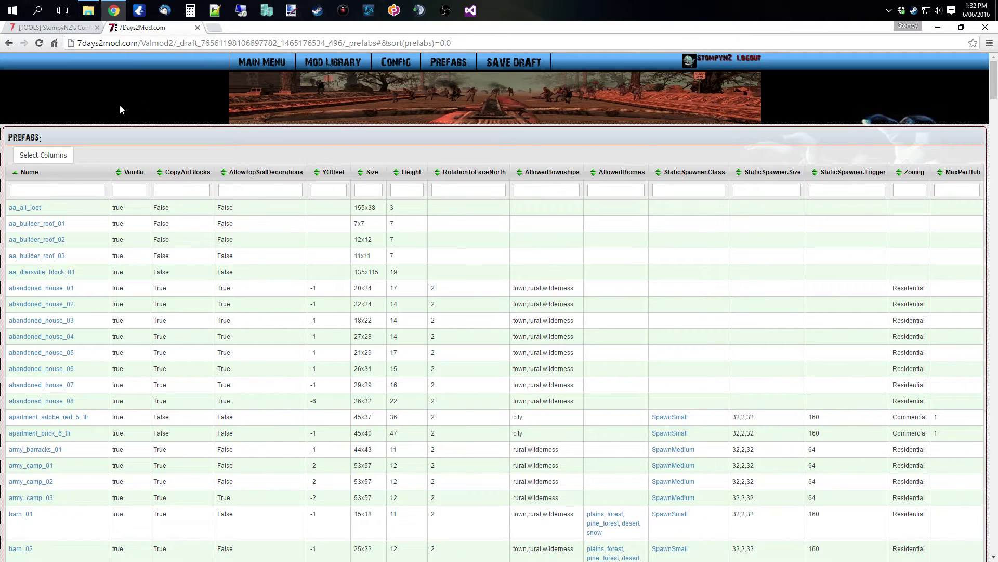
{"action": "mouse_move", "coordinate": [278, 64]}
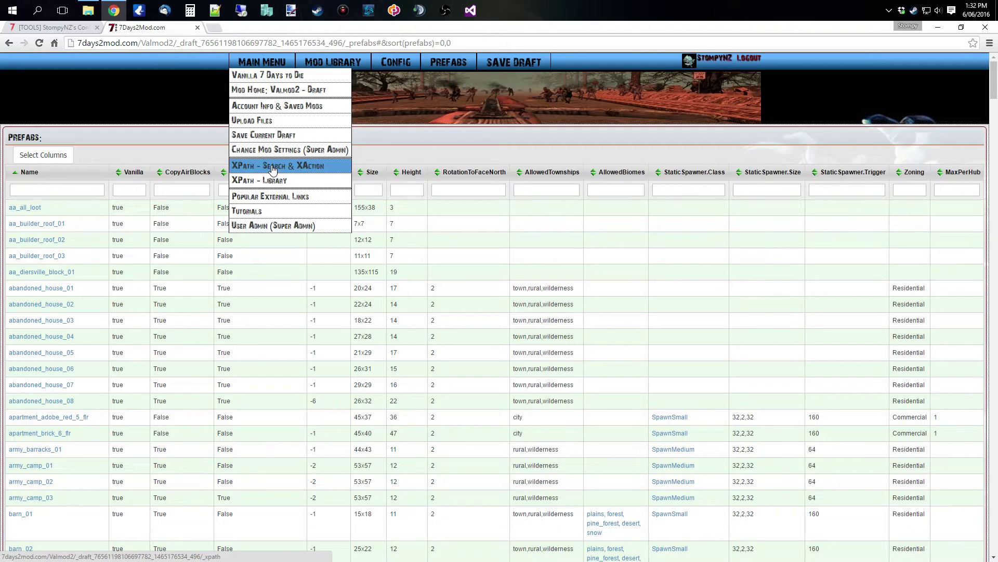